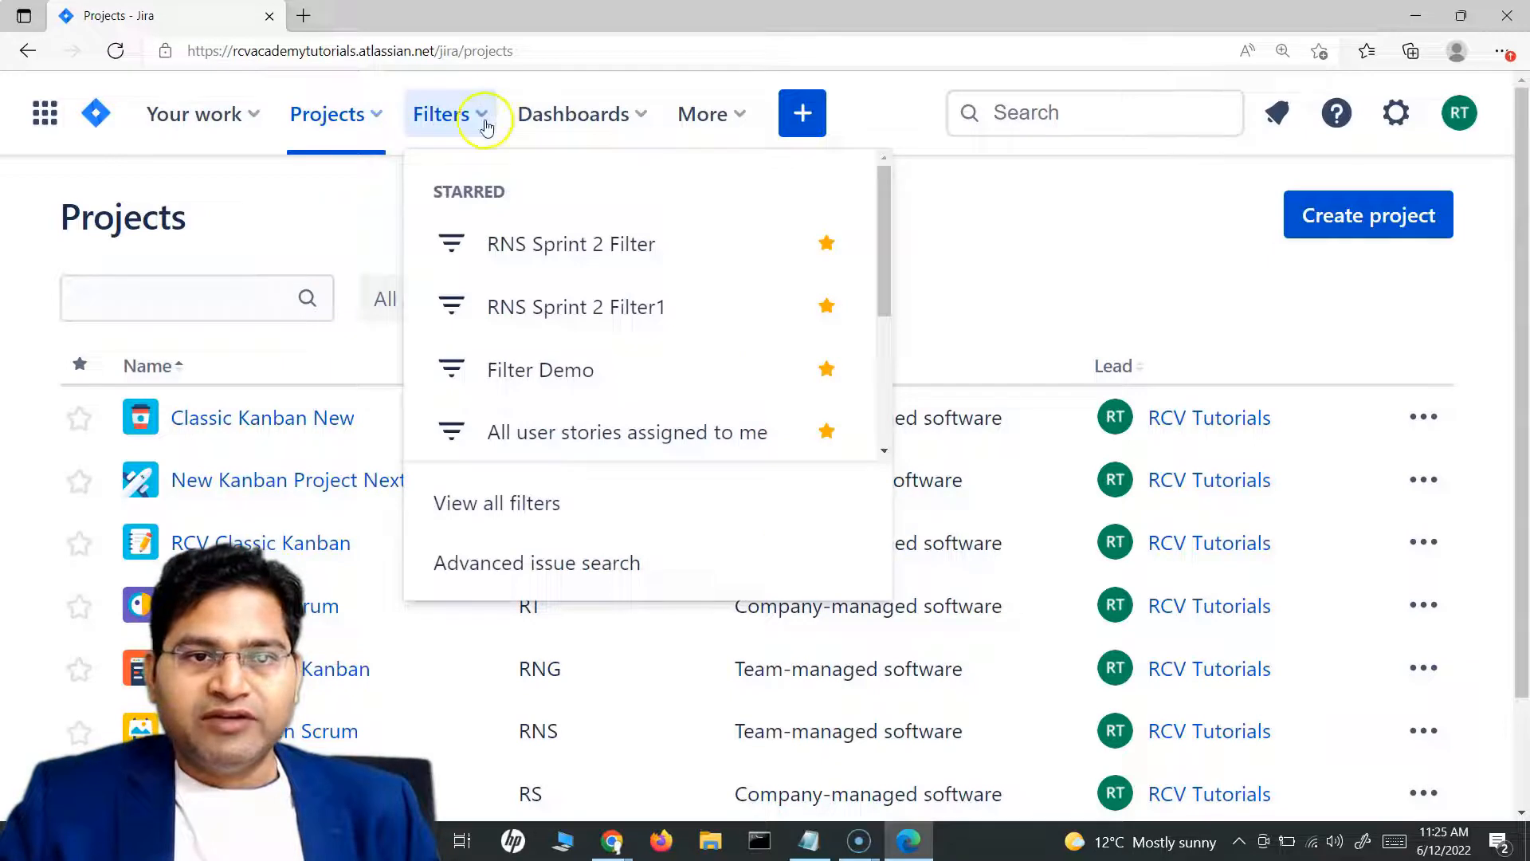
# - Open the advanced issue search and switch it from basic search to a JQL query
pyautogui.click(547, 567)
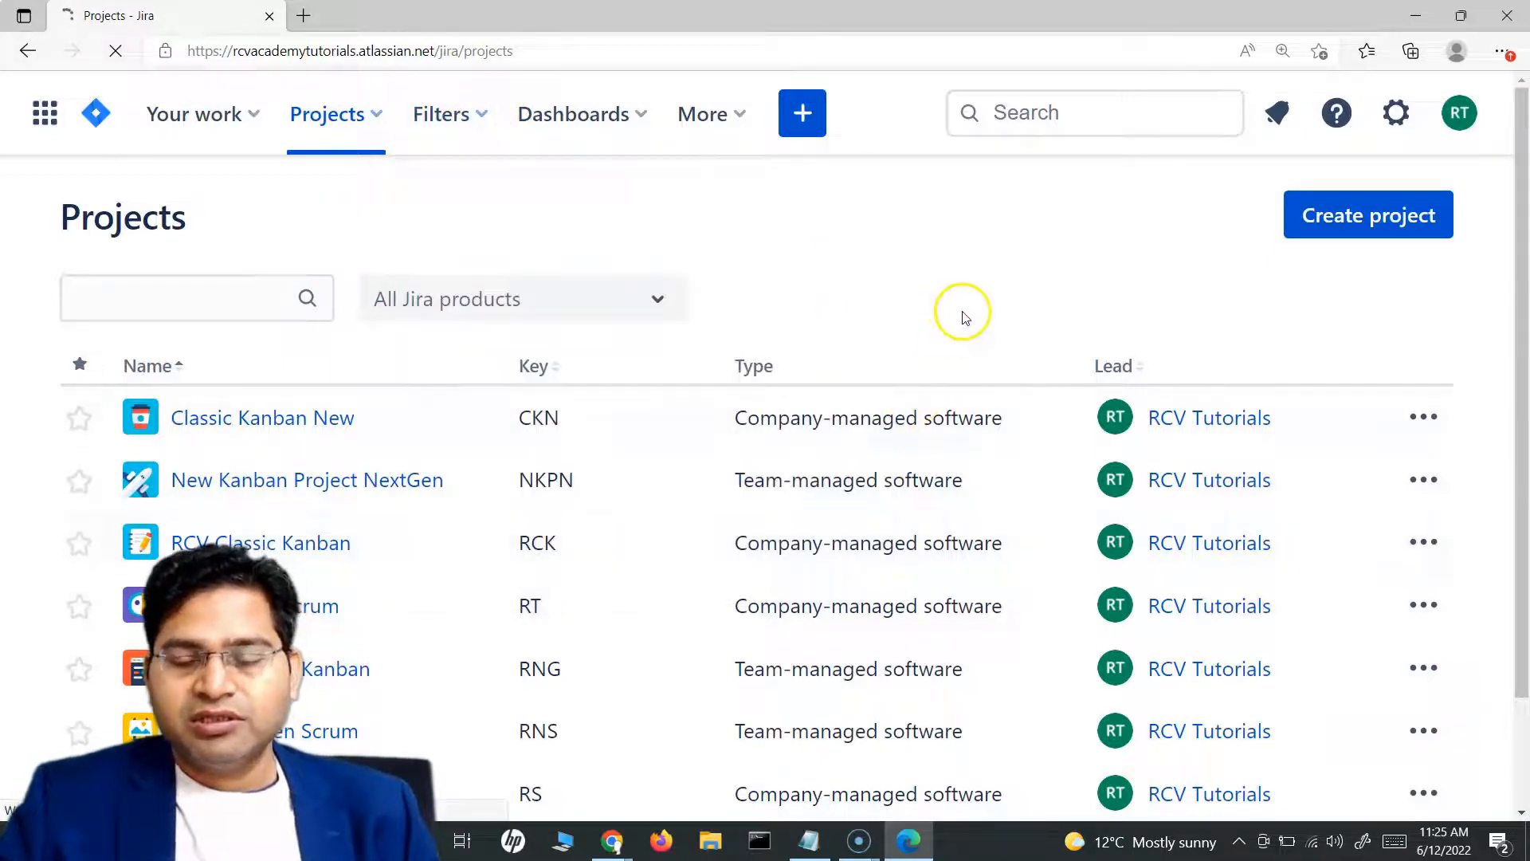
pyautogui.hotkey('alt', 'Tab')
pyautogui.hotkey('alt', 'Tab')
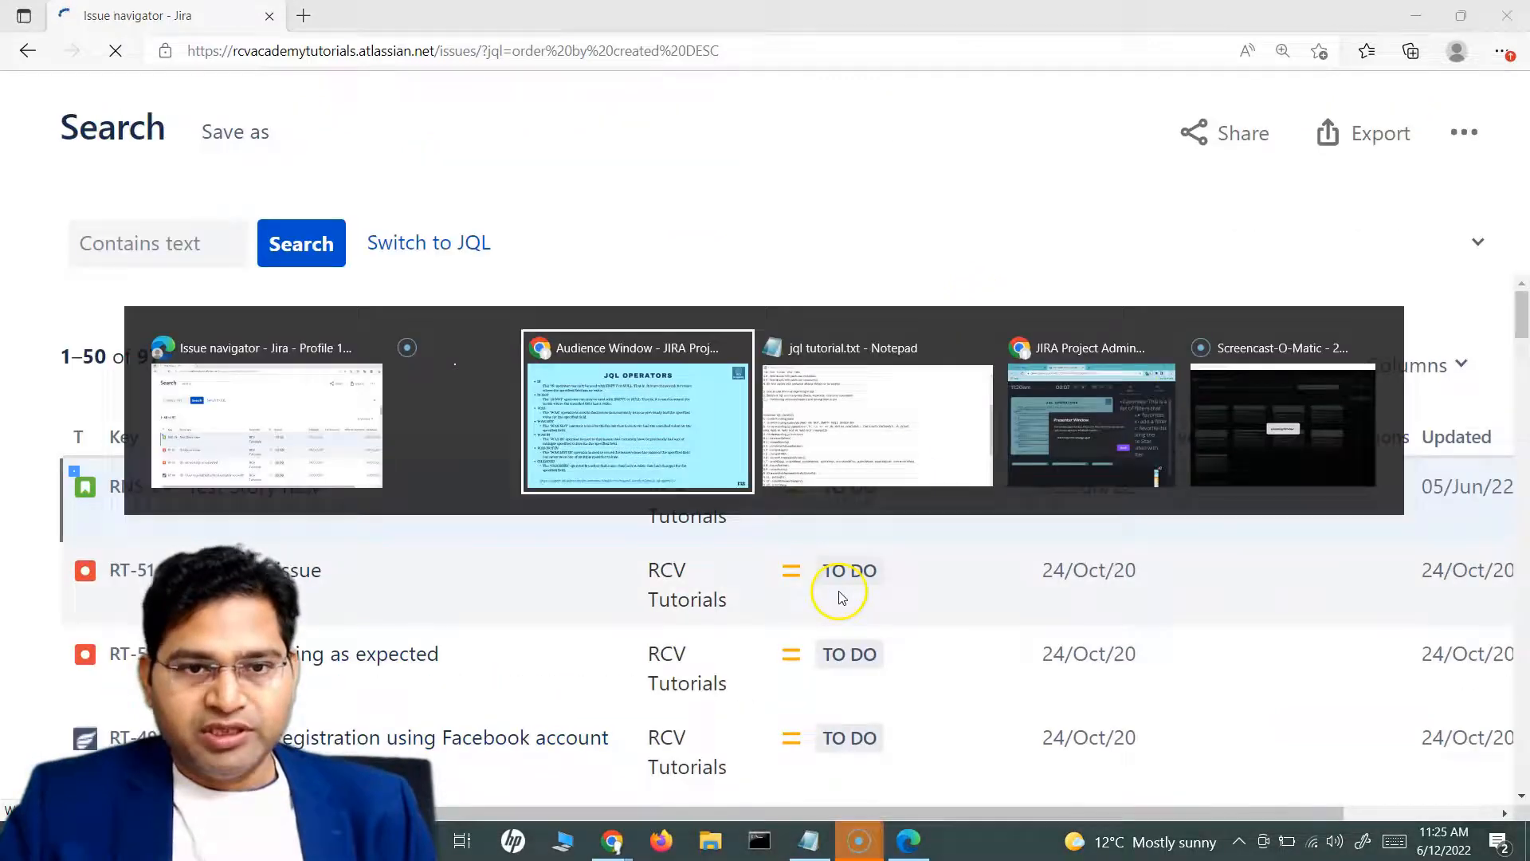
pyautogui.hotkey('alt', 'Tab')
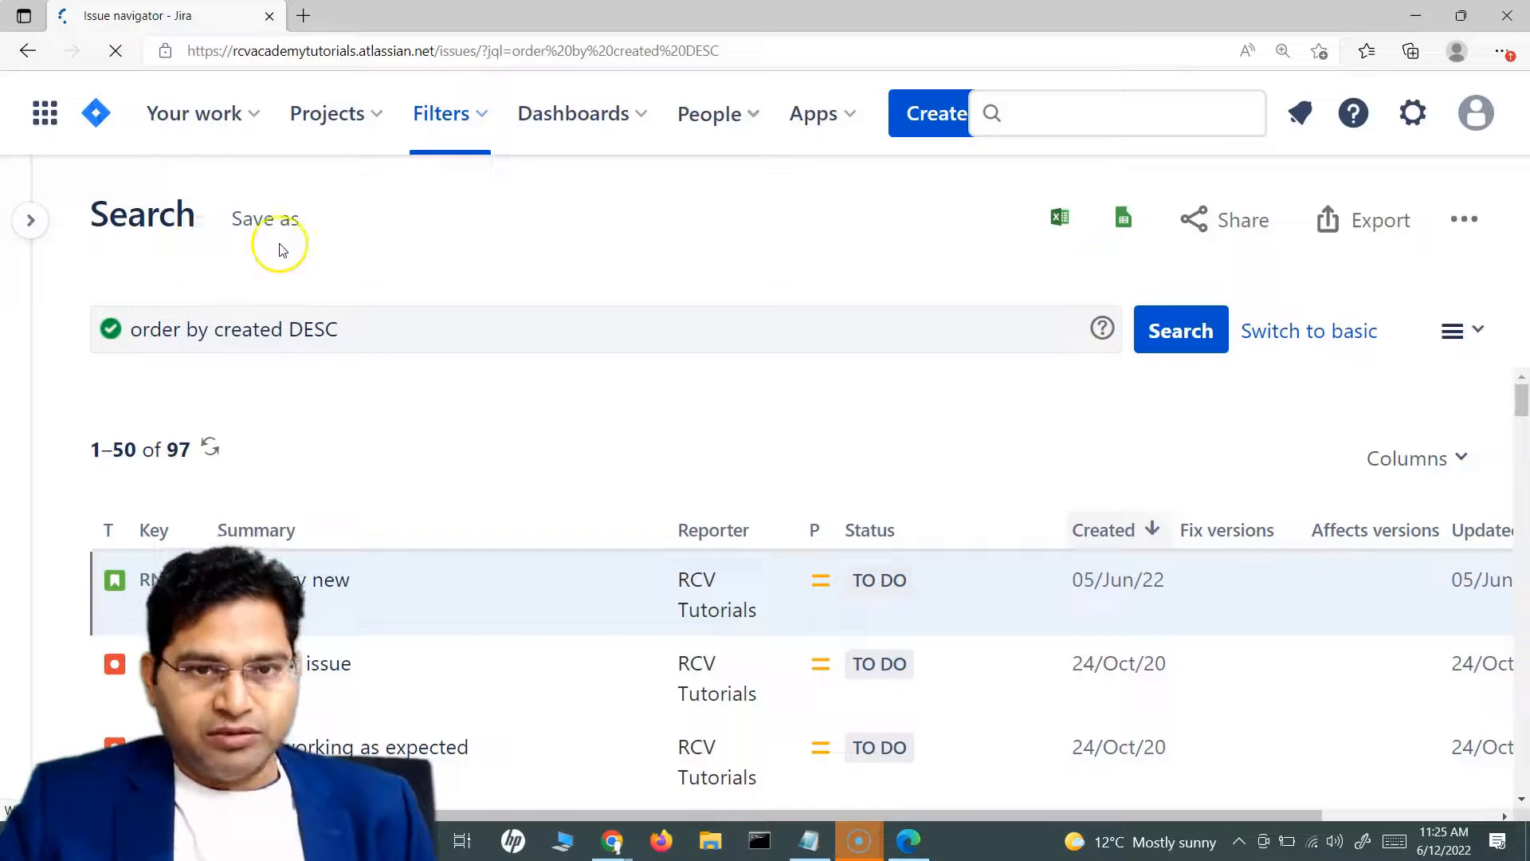
# - Look over the issue list ordered by creation date, checking the Fix versions column
pyautogui.scroll(-2, 1307, 510)
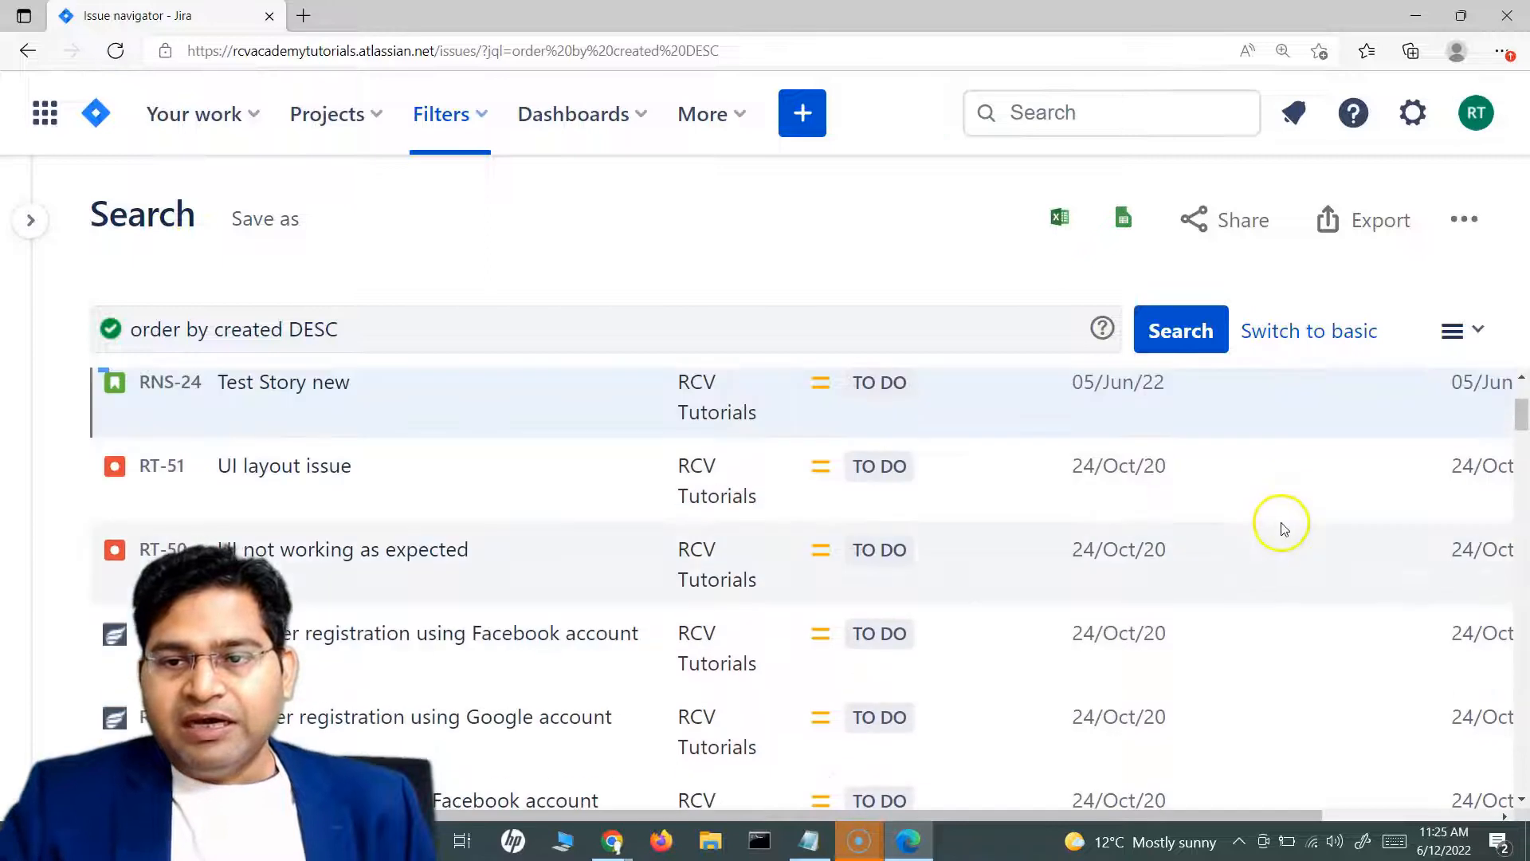
pyautogui.scroll(2, 1229, 545)
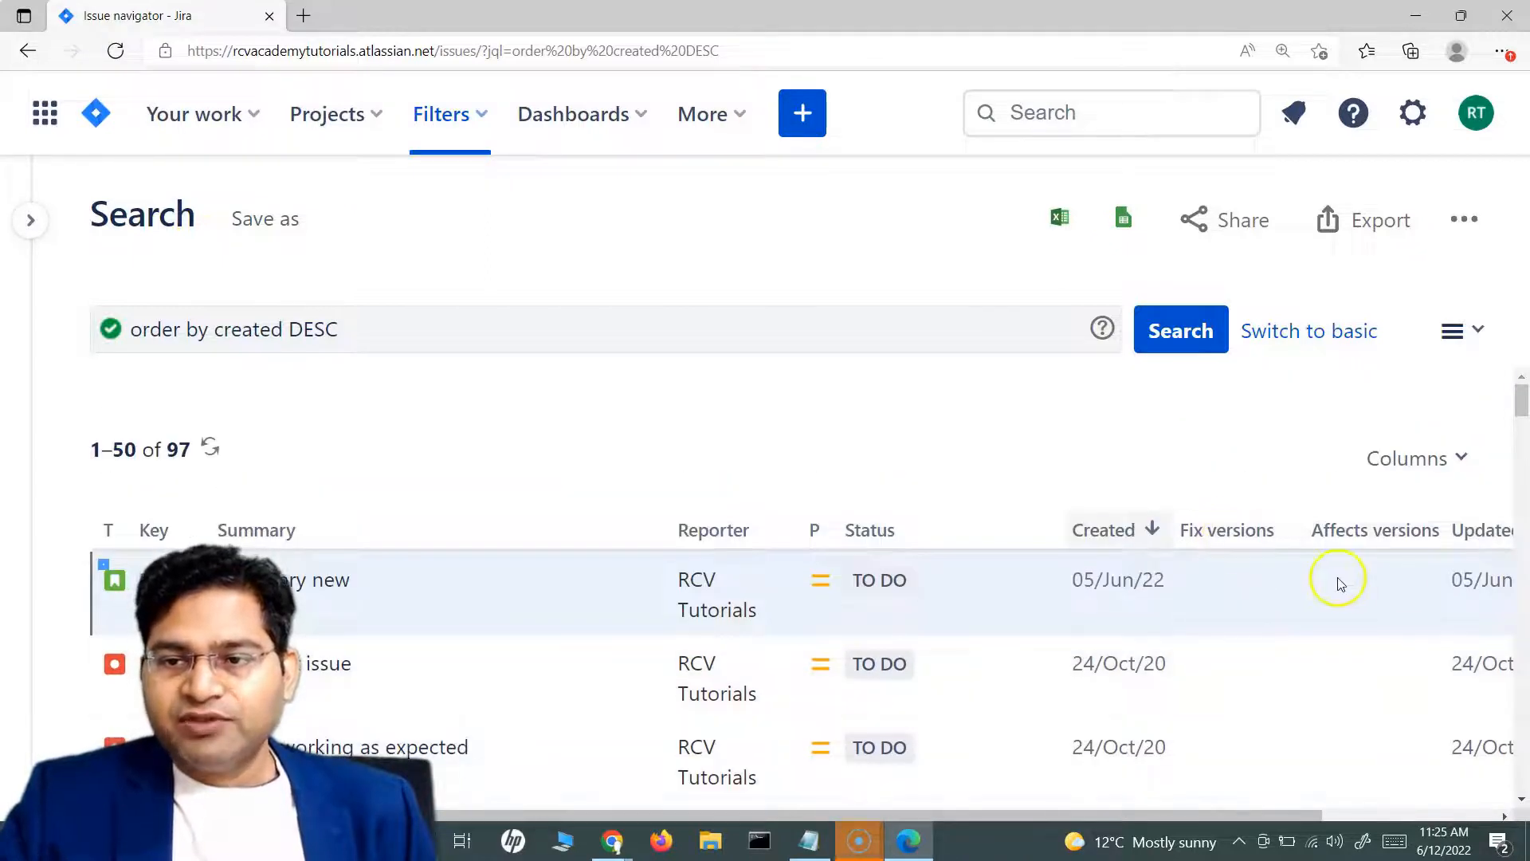
pyautogui.scroll(-3, 1281, 635)
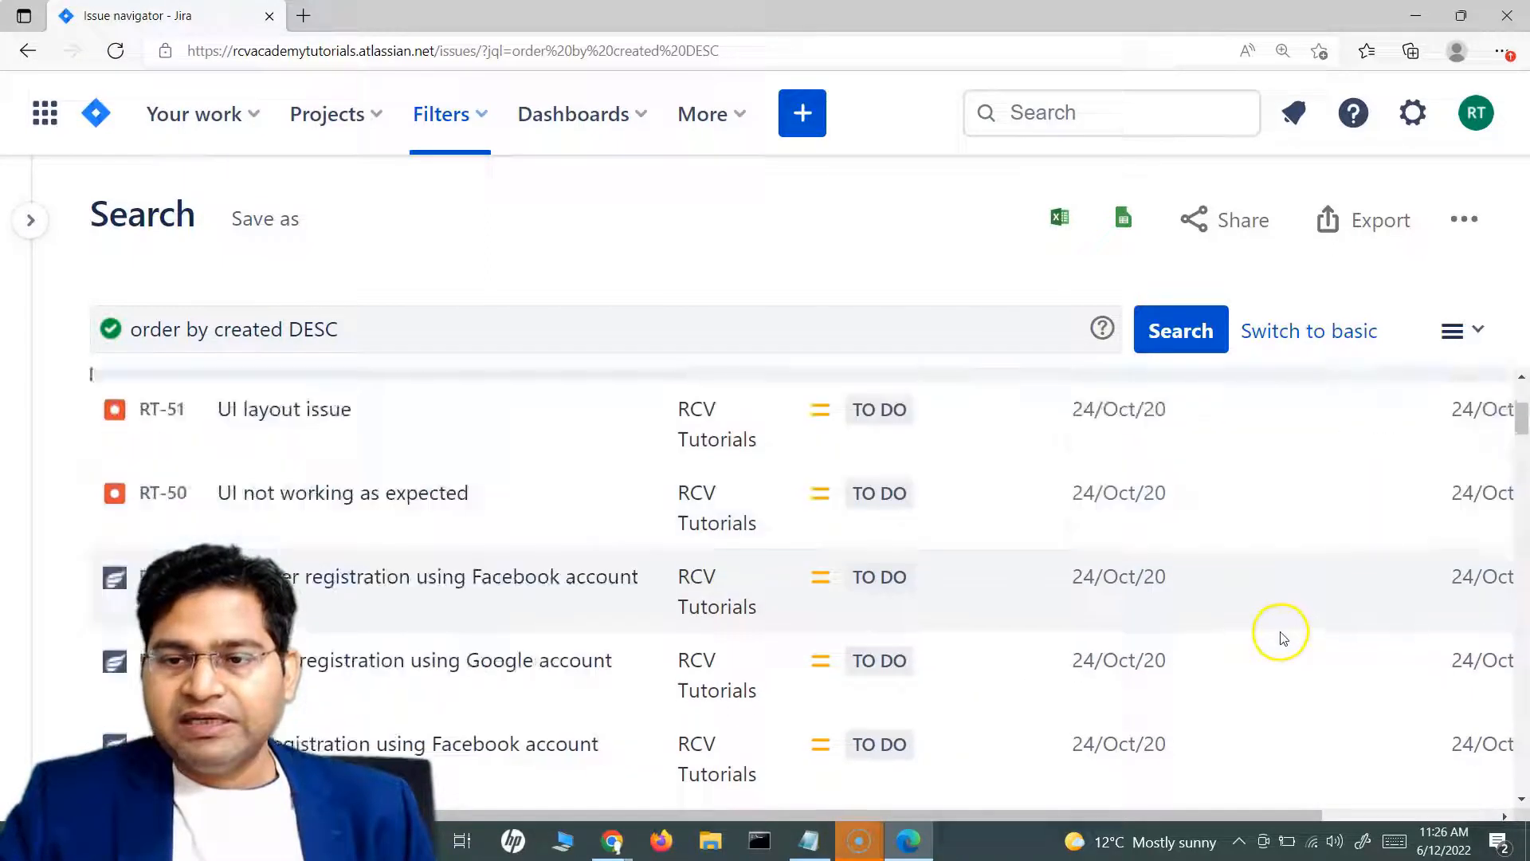
pyautogui.scroll(-1, 1260, 669)
pyautogui.scroll(4, 1236, 694)
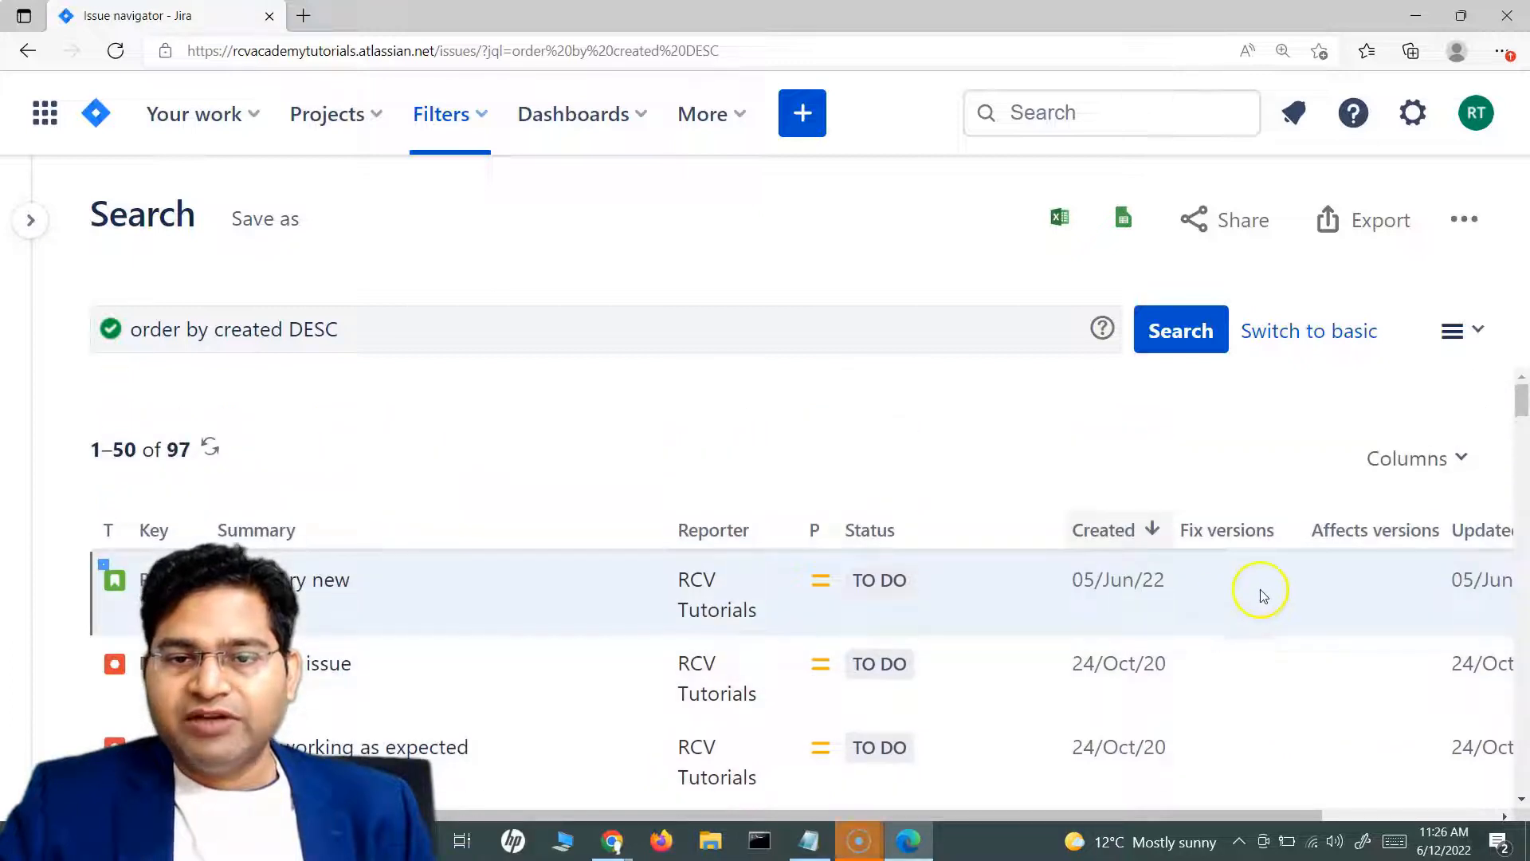
pyautogui.scroll(-1, 1223, 658)
pyautogui.scroll(1, 1223, 658)
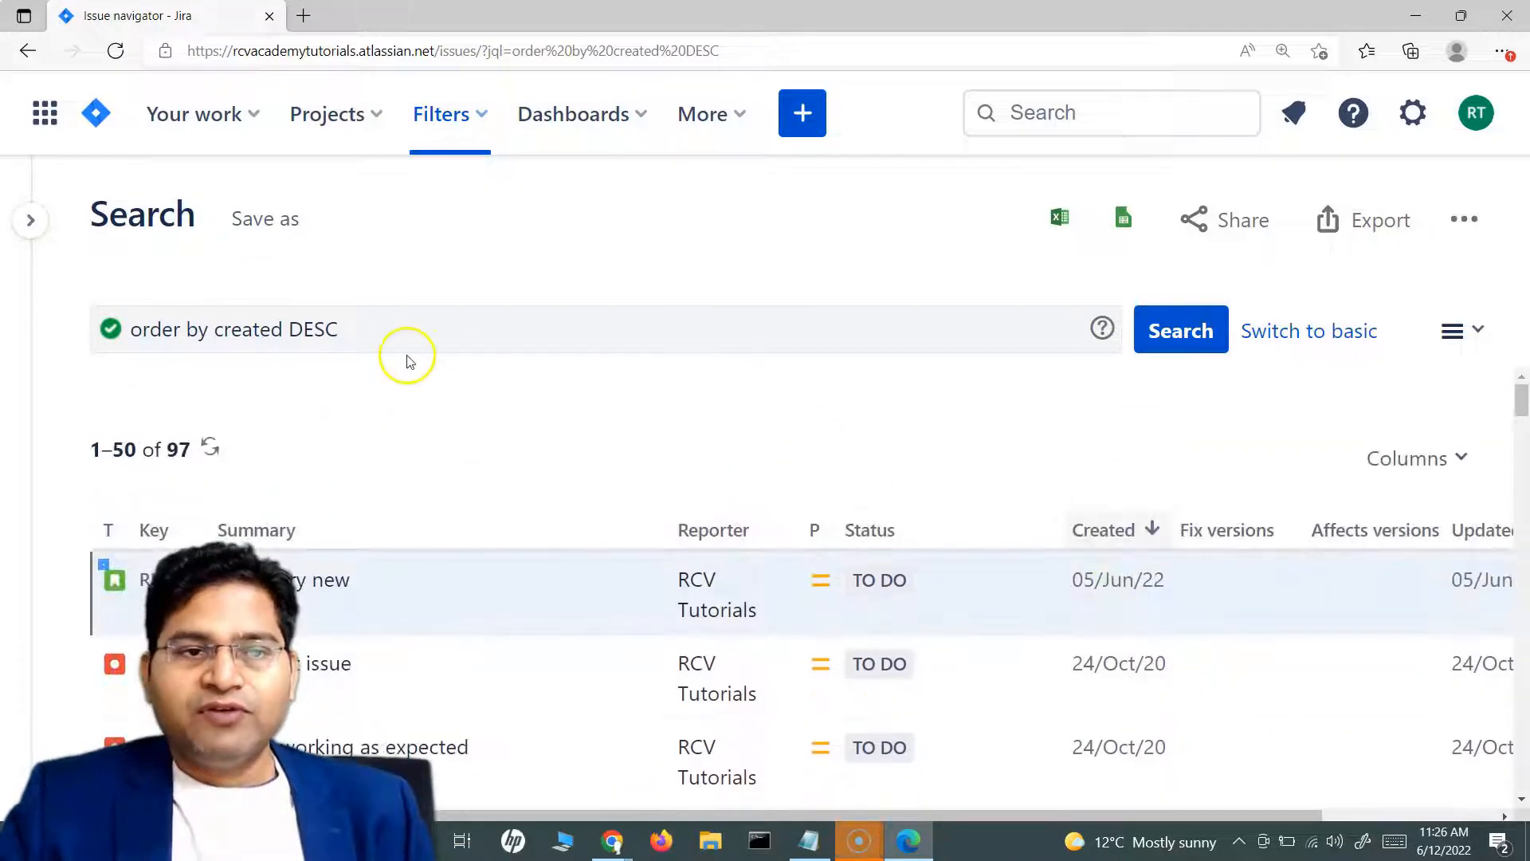
# - Replace the JQL query with "fixVersion is EMPTY", run the search and review the listed issues
pyautogui.tripleClick(448, 329)
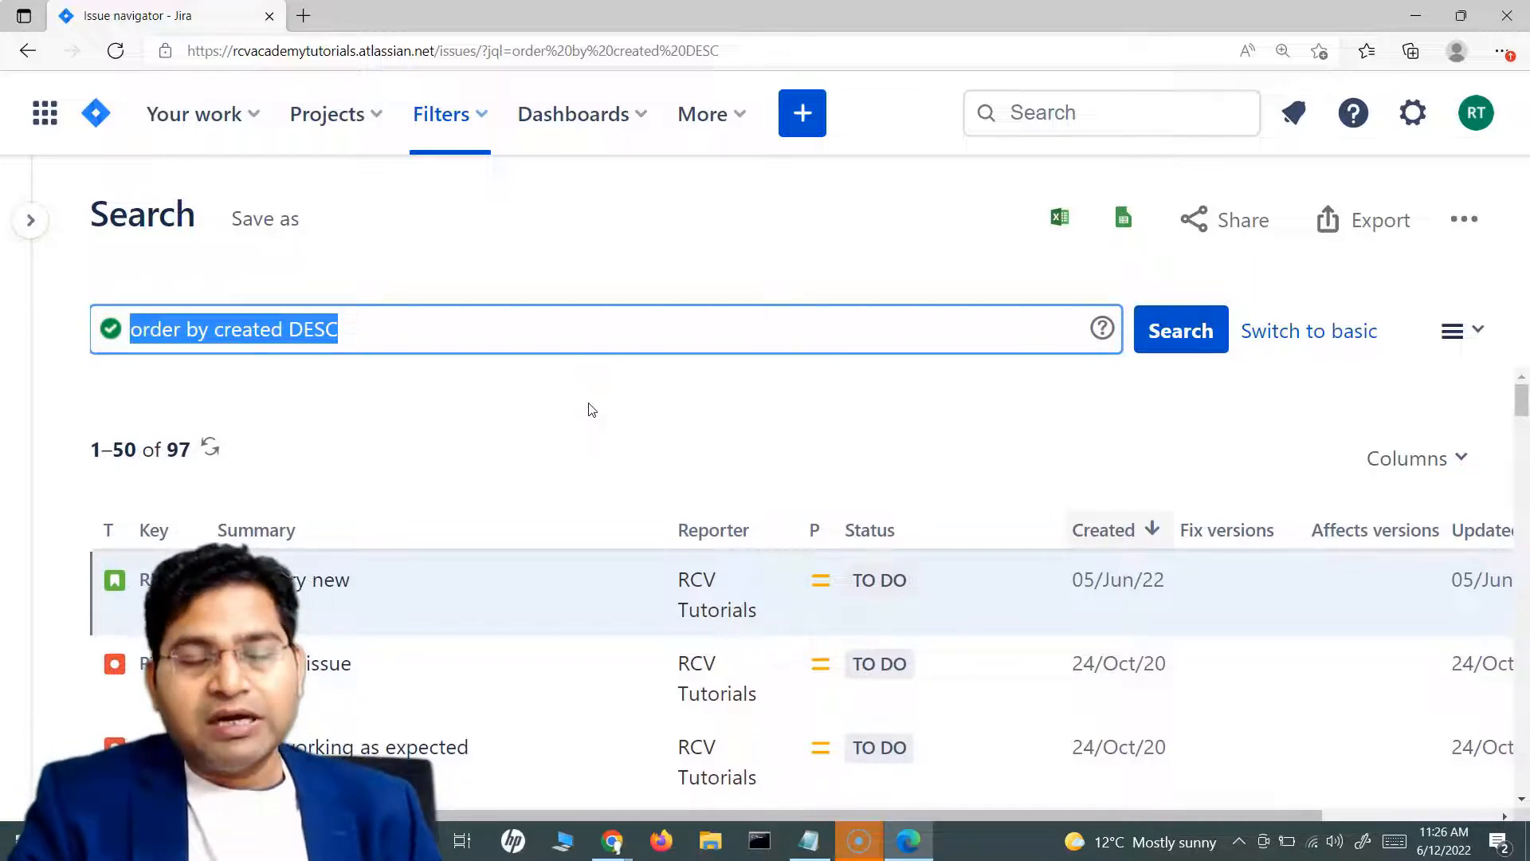
pyautogui.write('fix')
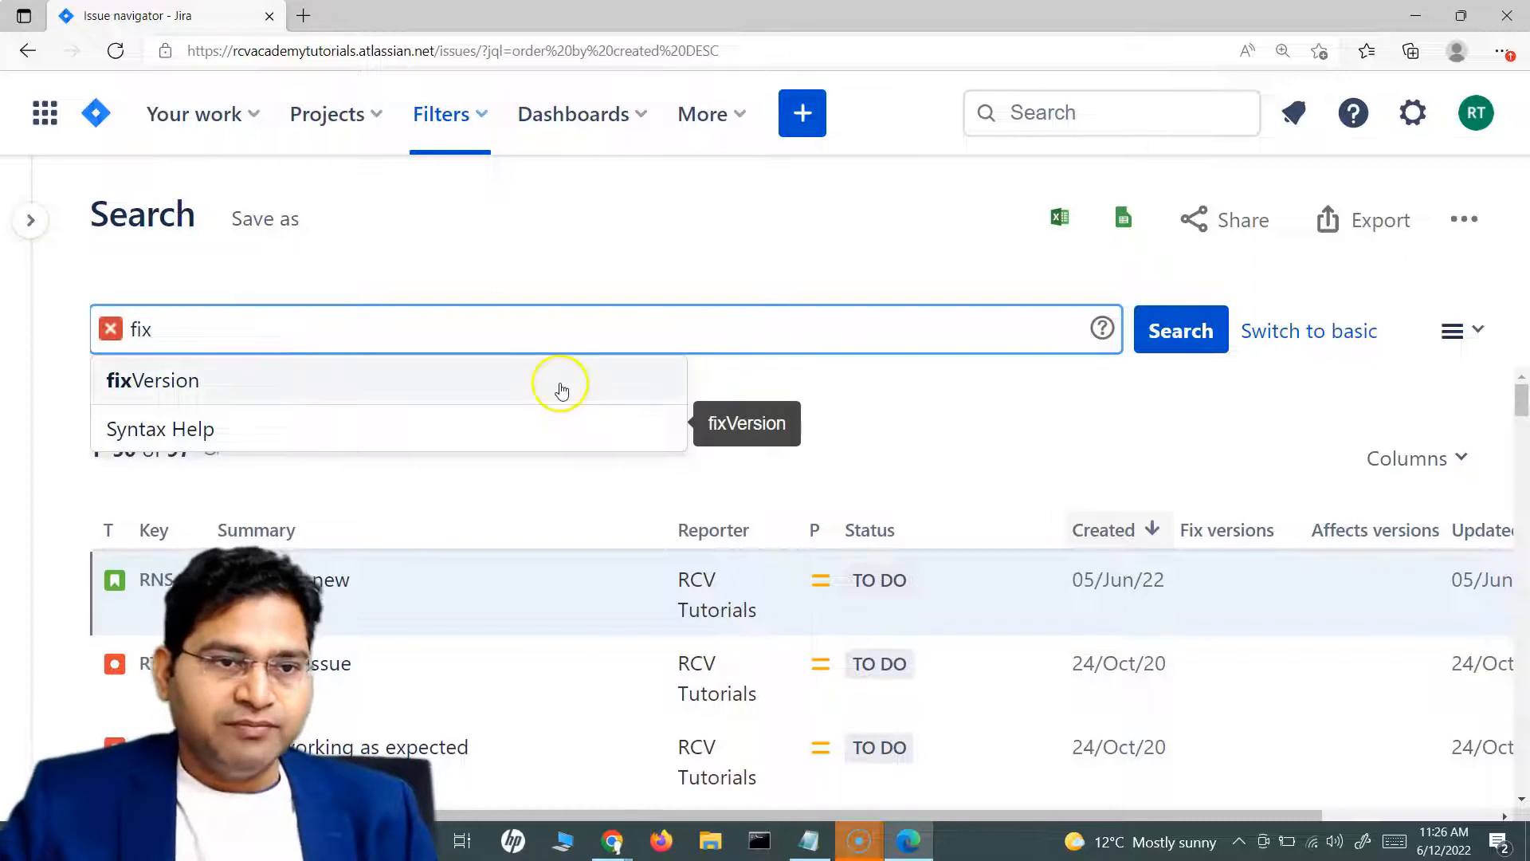
pyautogui.click(514, 380)
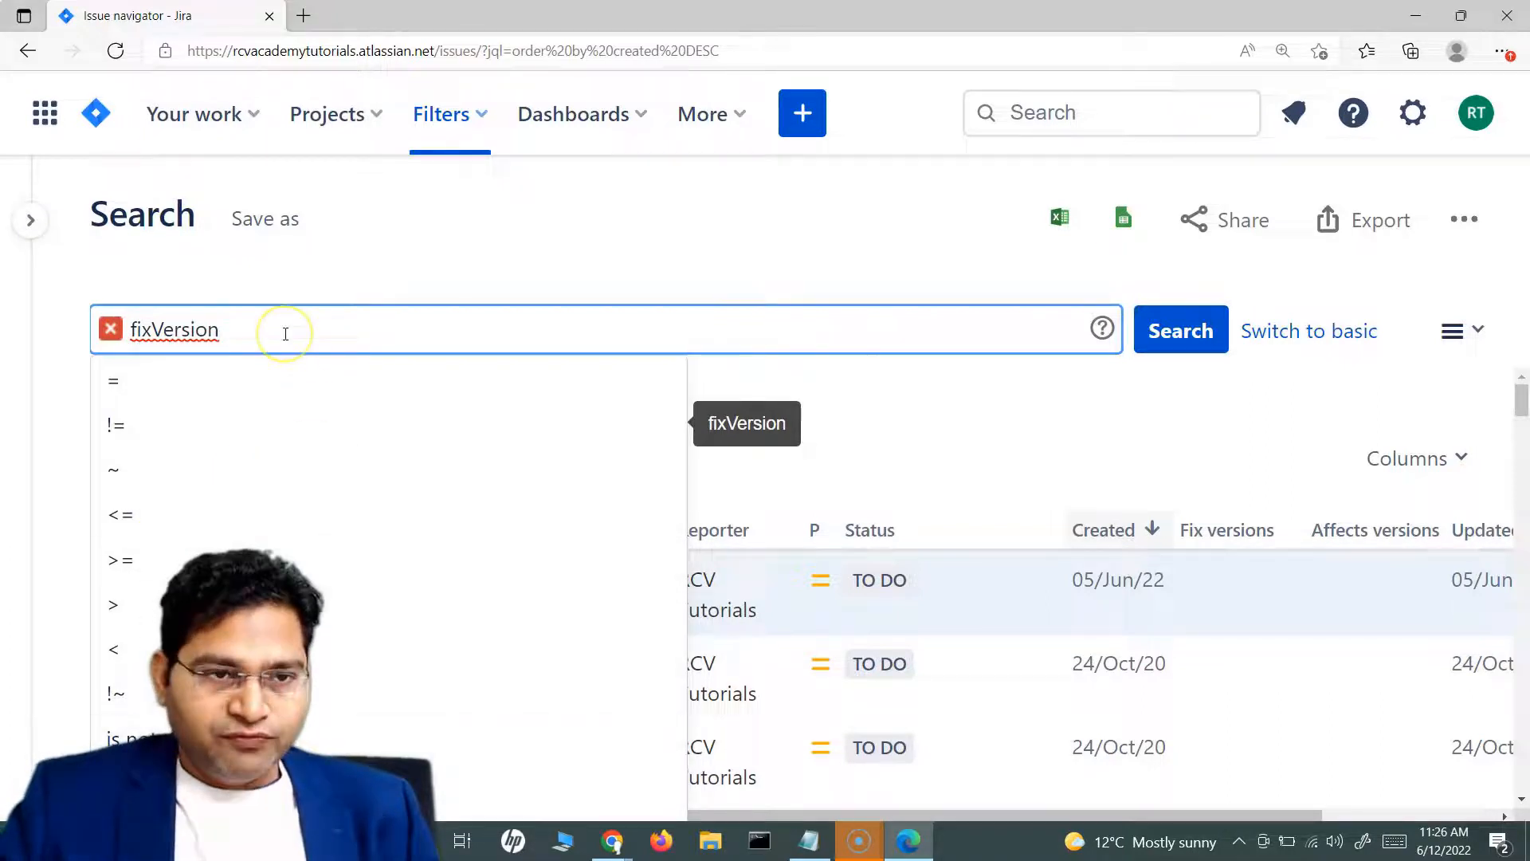
pyautogui.write('is')
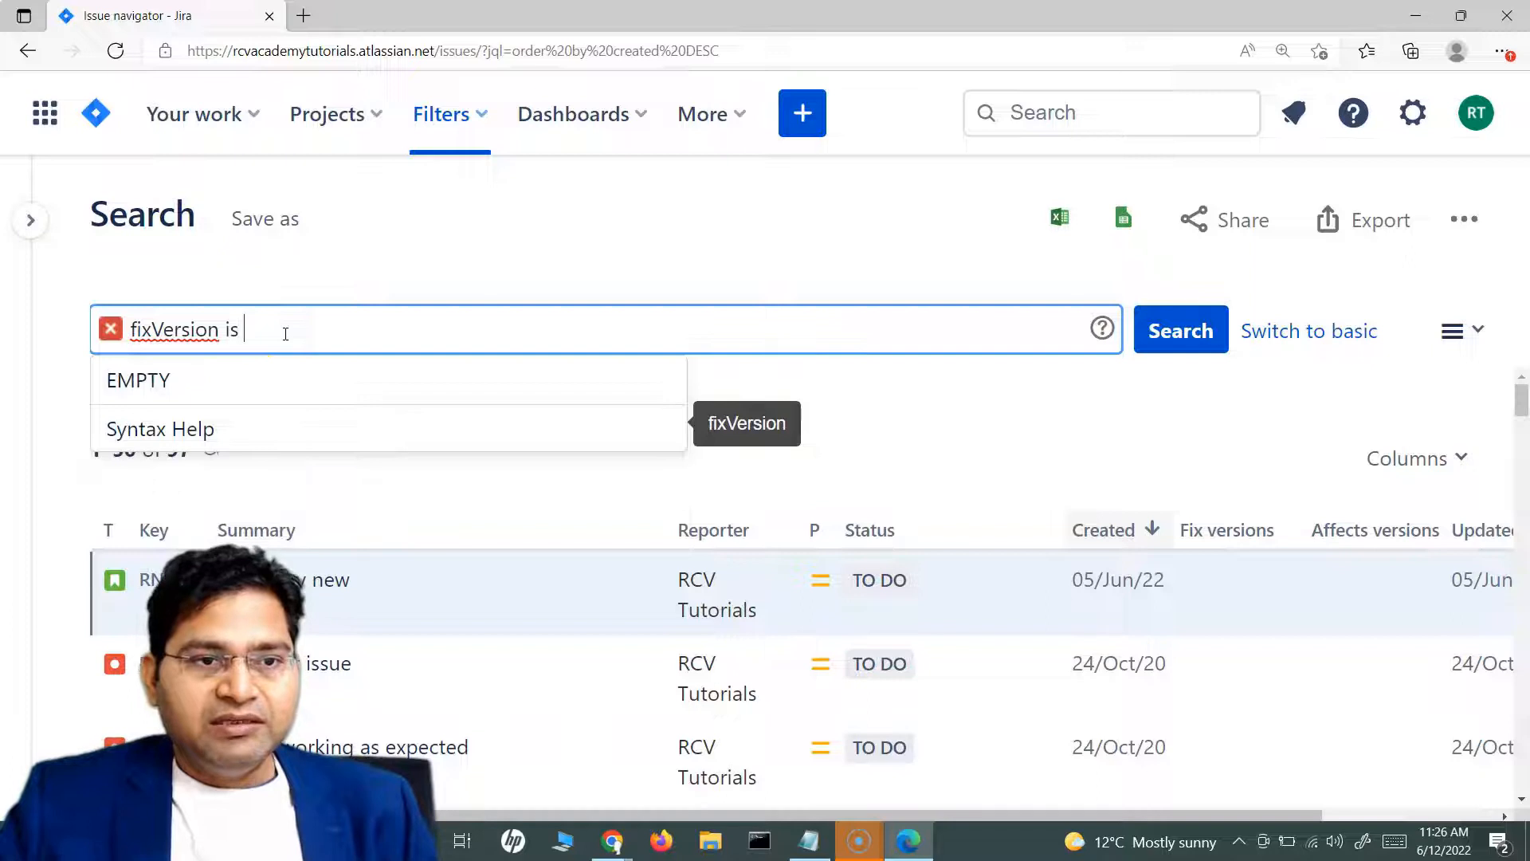
pyautogui.click(215, 390)
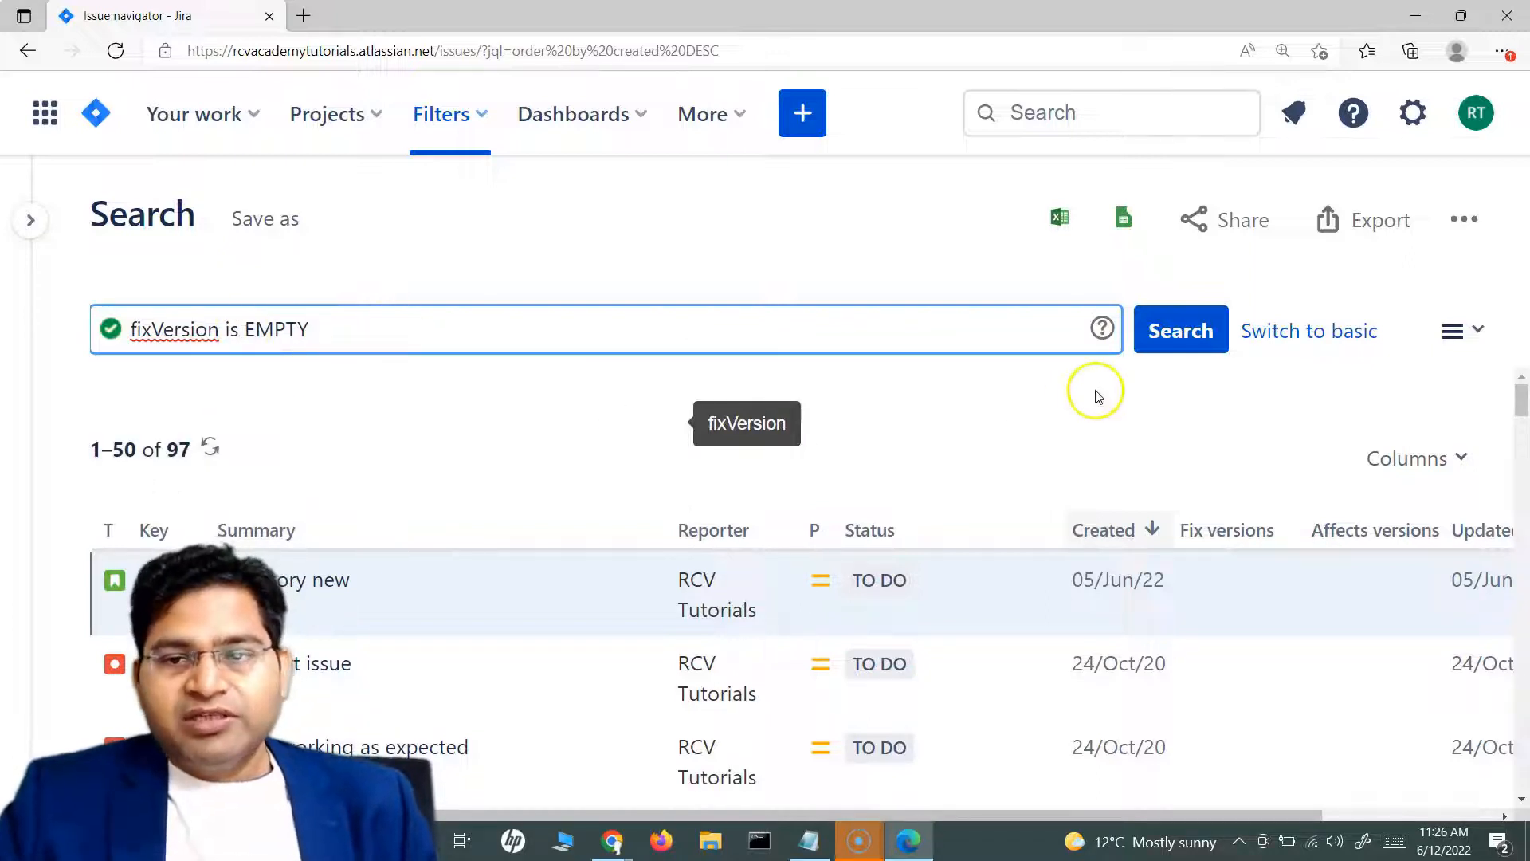
pyautogui.click(1183, 332)
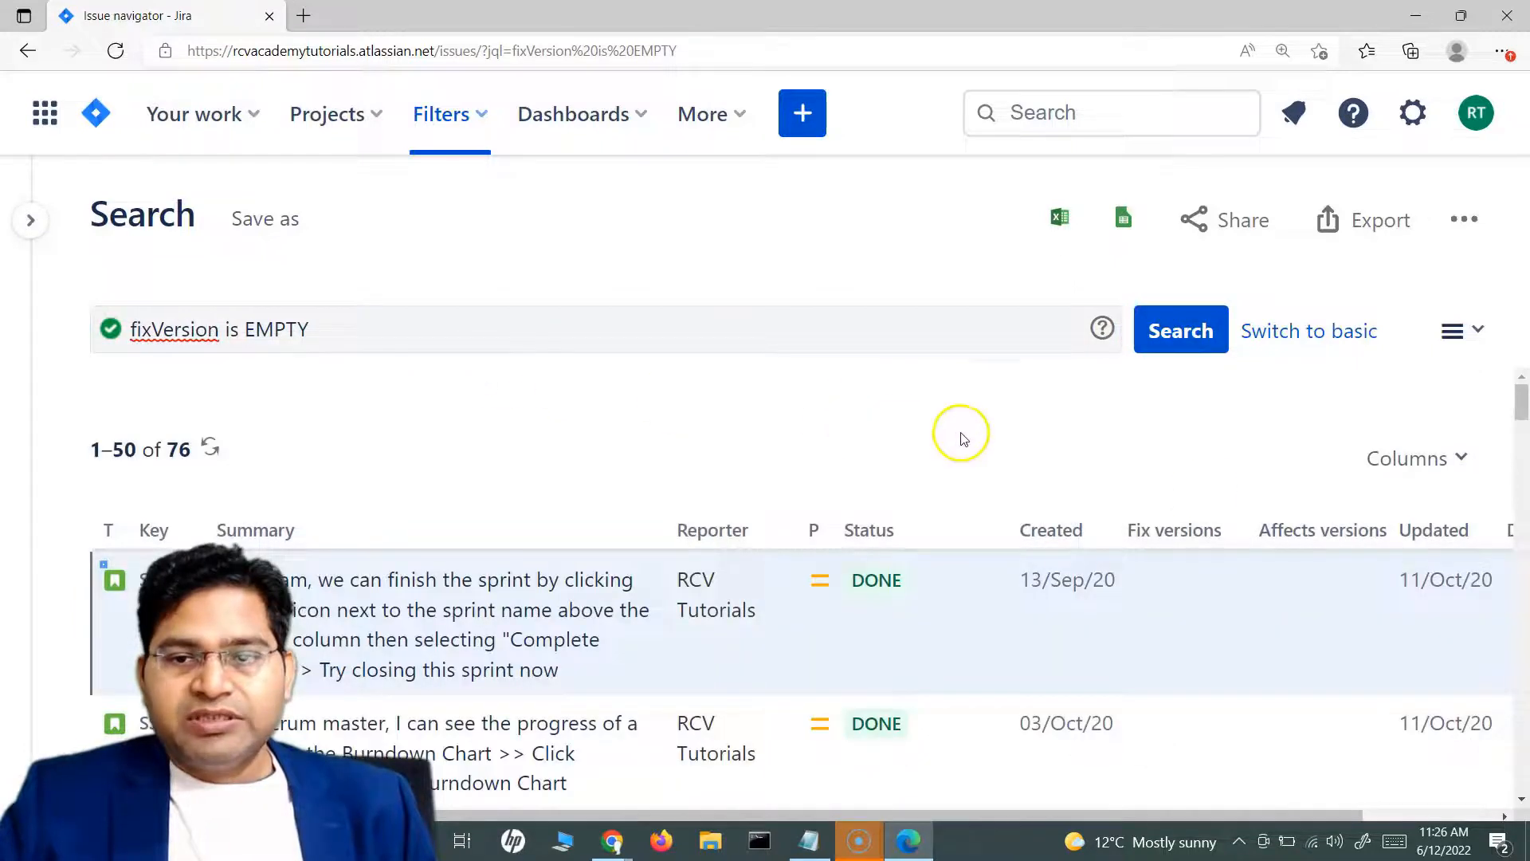
pyautogui.scroll(-20, 1182, 670)
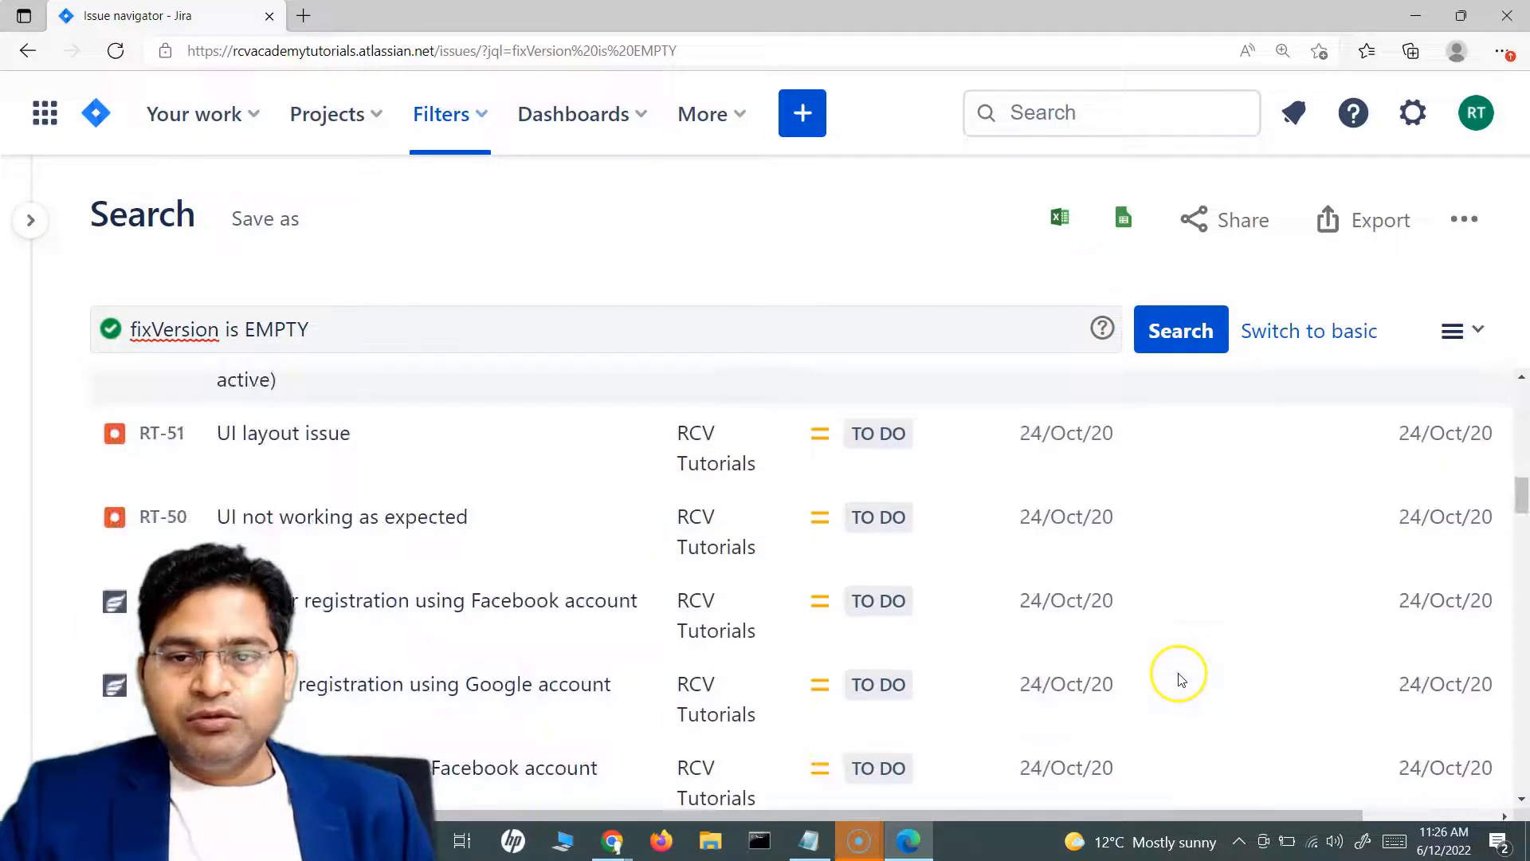
pyautogui.scroll(-20, 1182, 673)
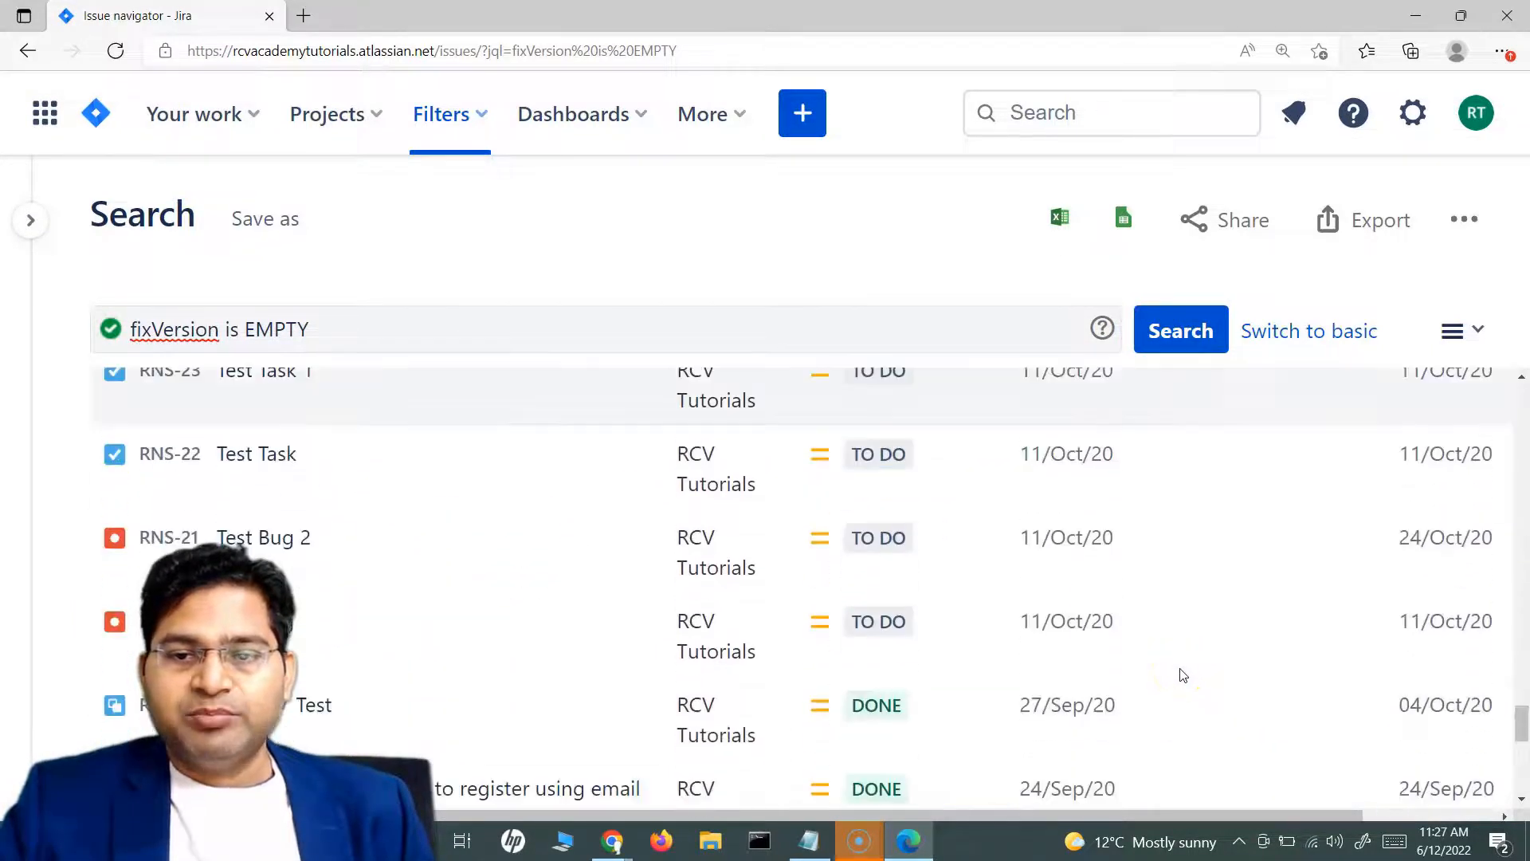
pyautogui.scroll(-1, 1182, 676)
# - Change the JQL query to "fixVersion is not EMPTY", run it and check the fix versions of the issues
pyautogui.click(244, 333)
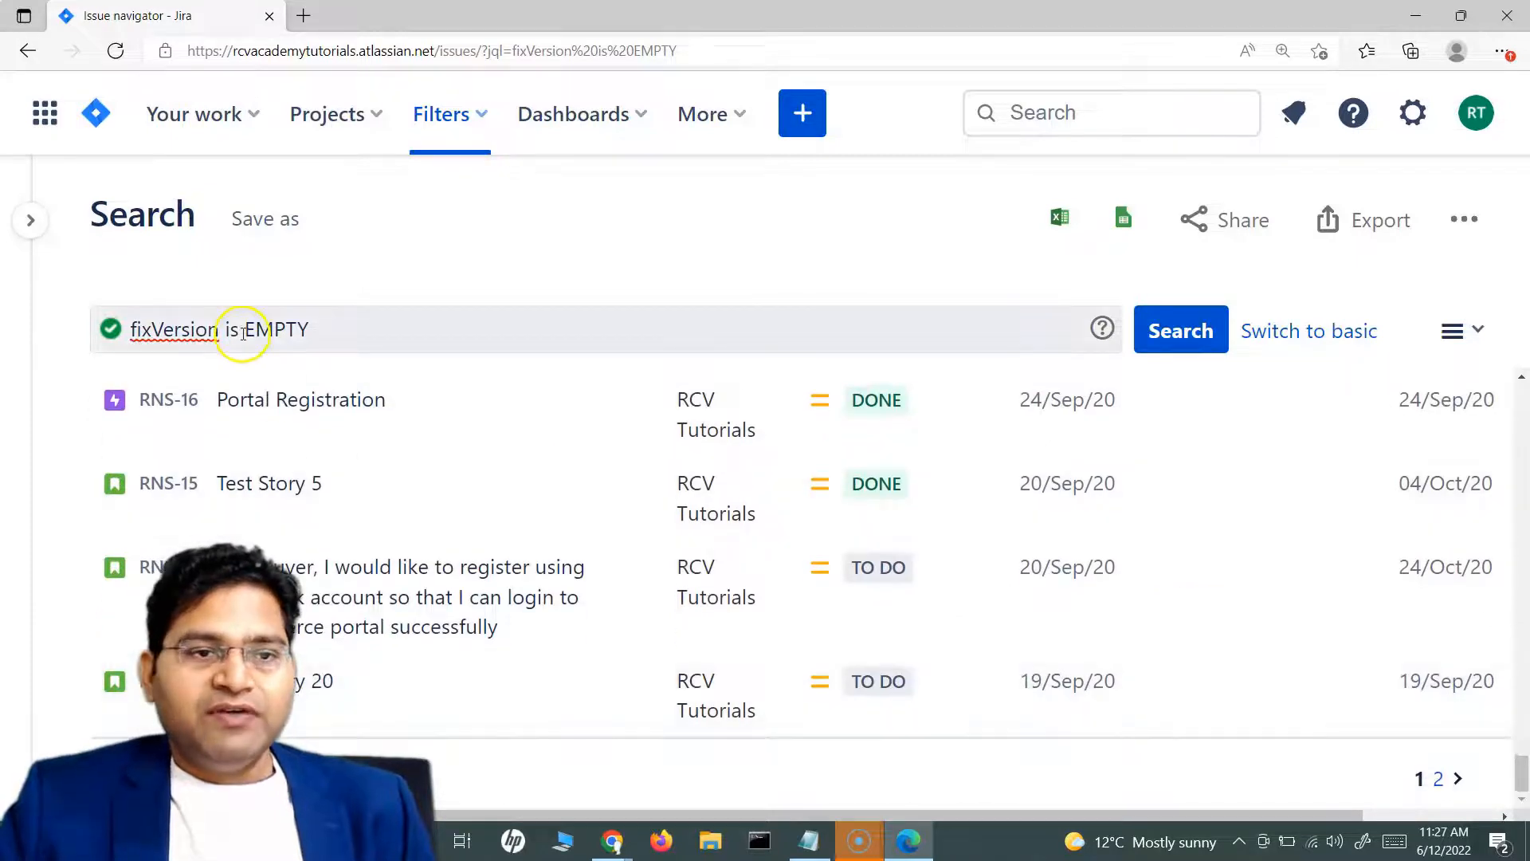
pyautogui.write('no ')
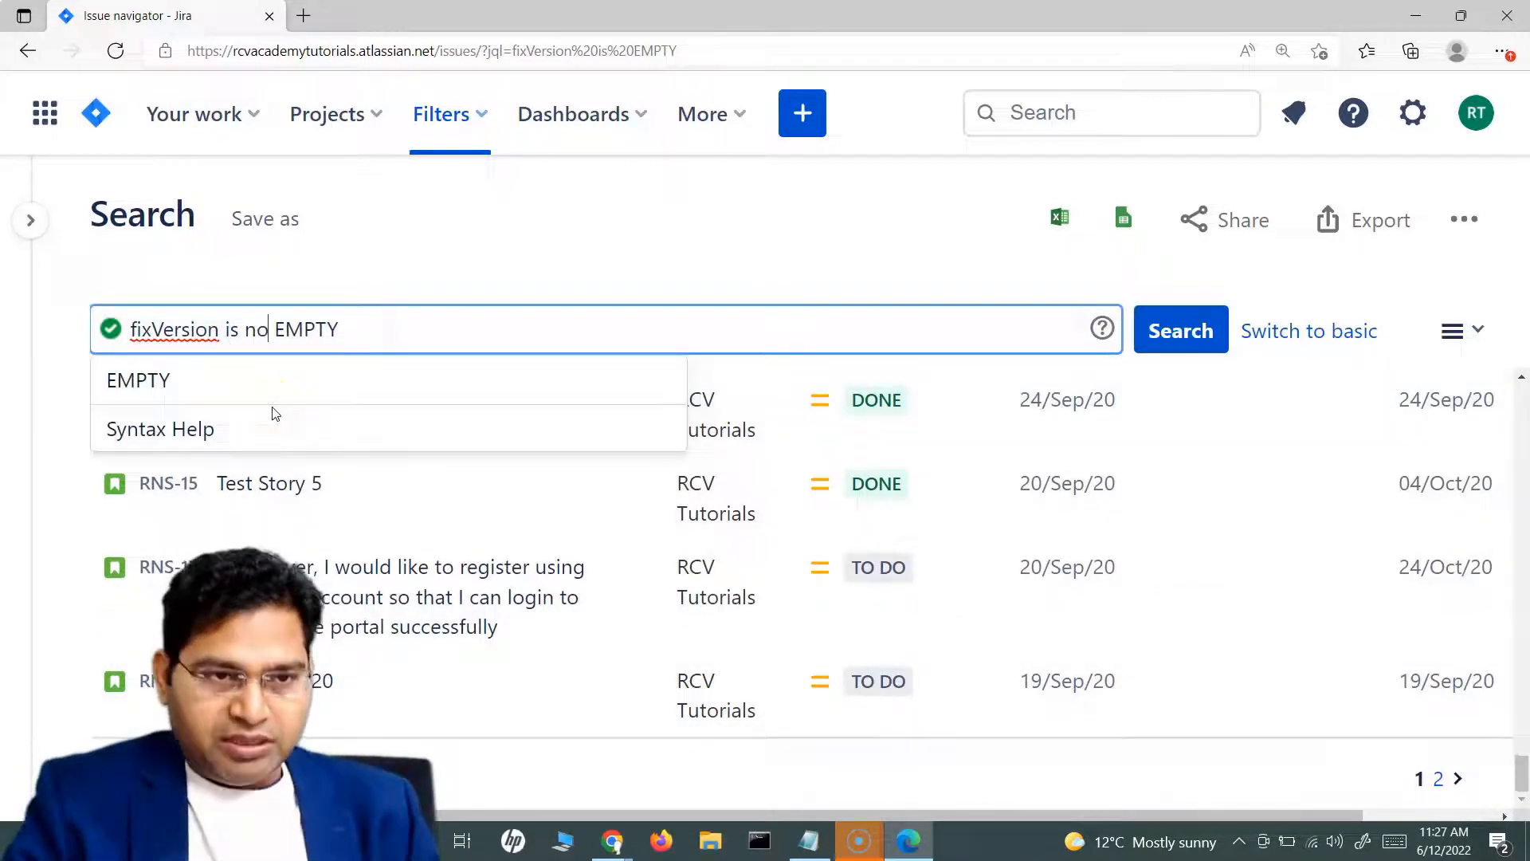
pyautogui.write('t')
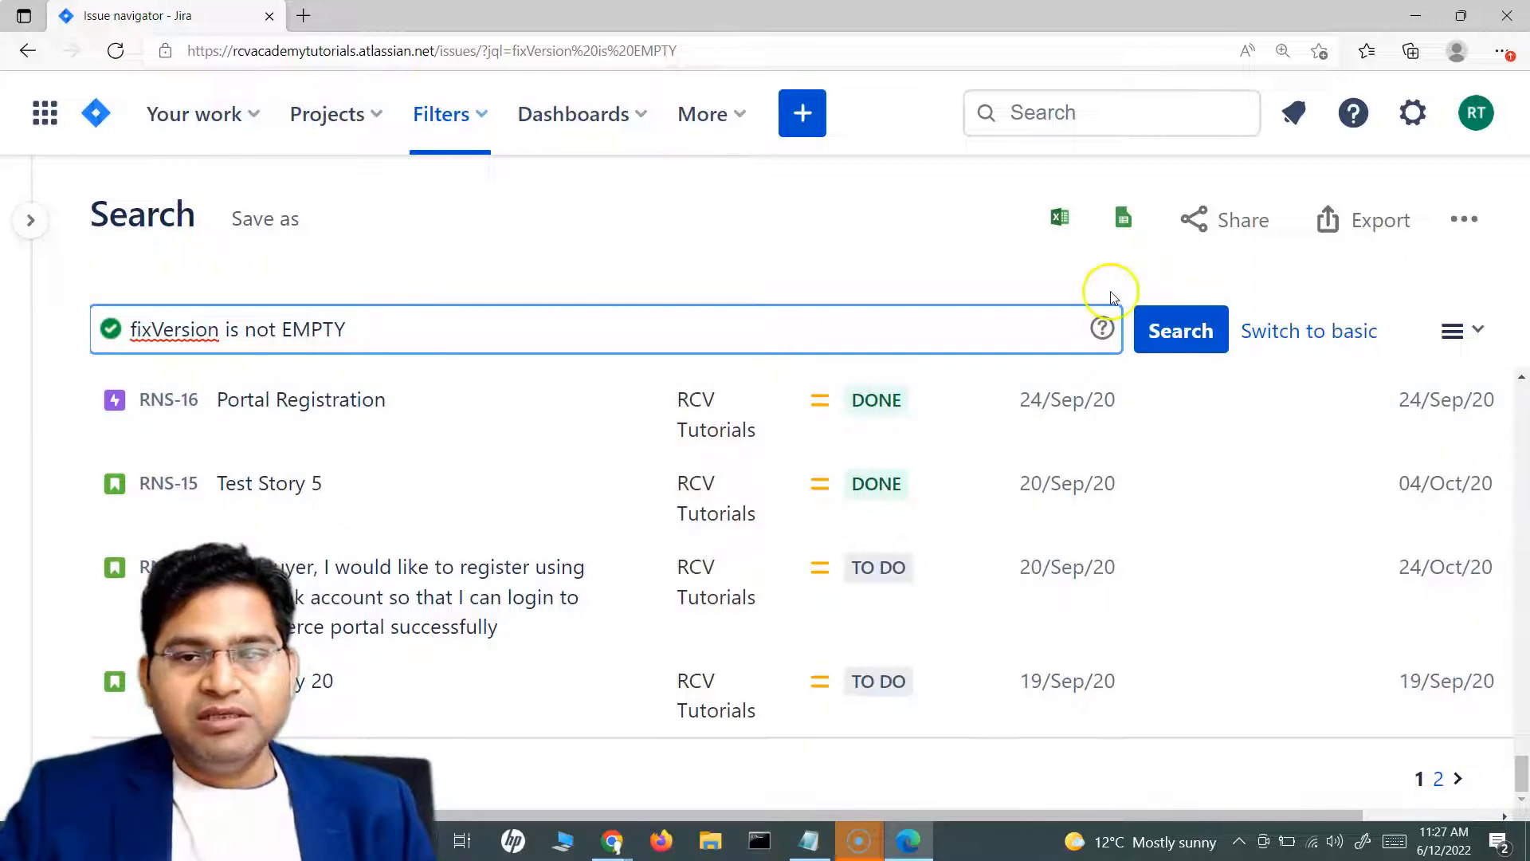
pyautogui.click(1168, 317)
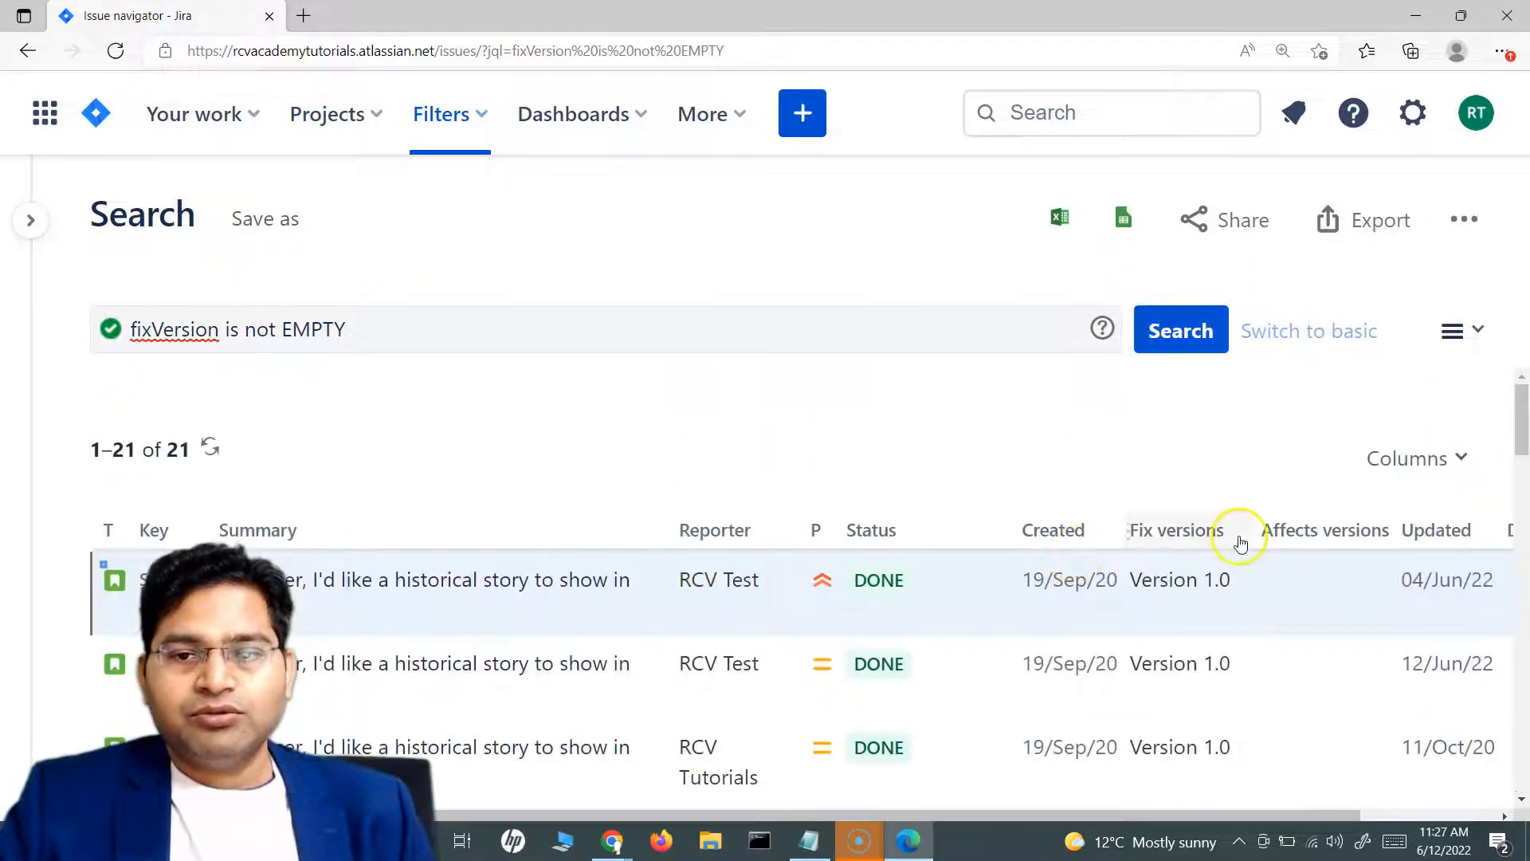
pyautogui.scroll(-2, 1236, 537)
pyautogui.scroll(2, 1173, 622)
pyautogui.scroll(-15, 1173, 621)
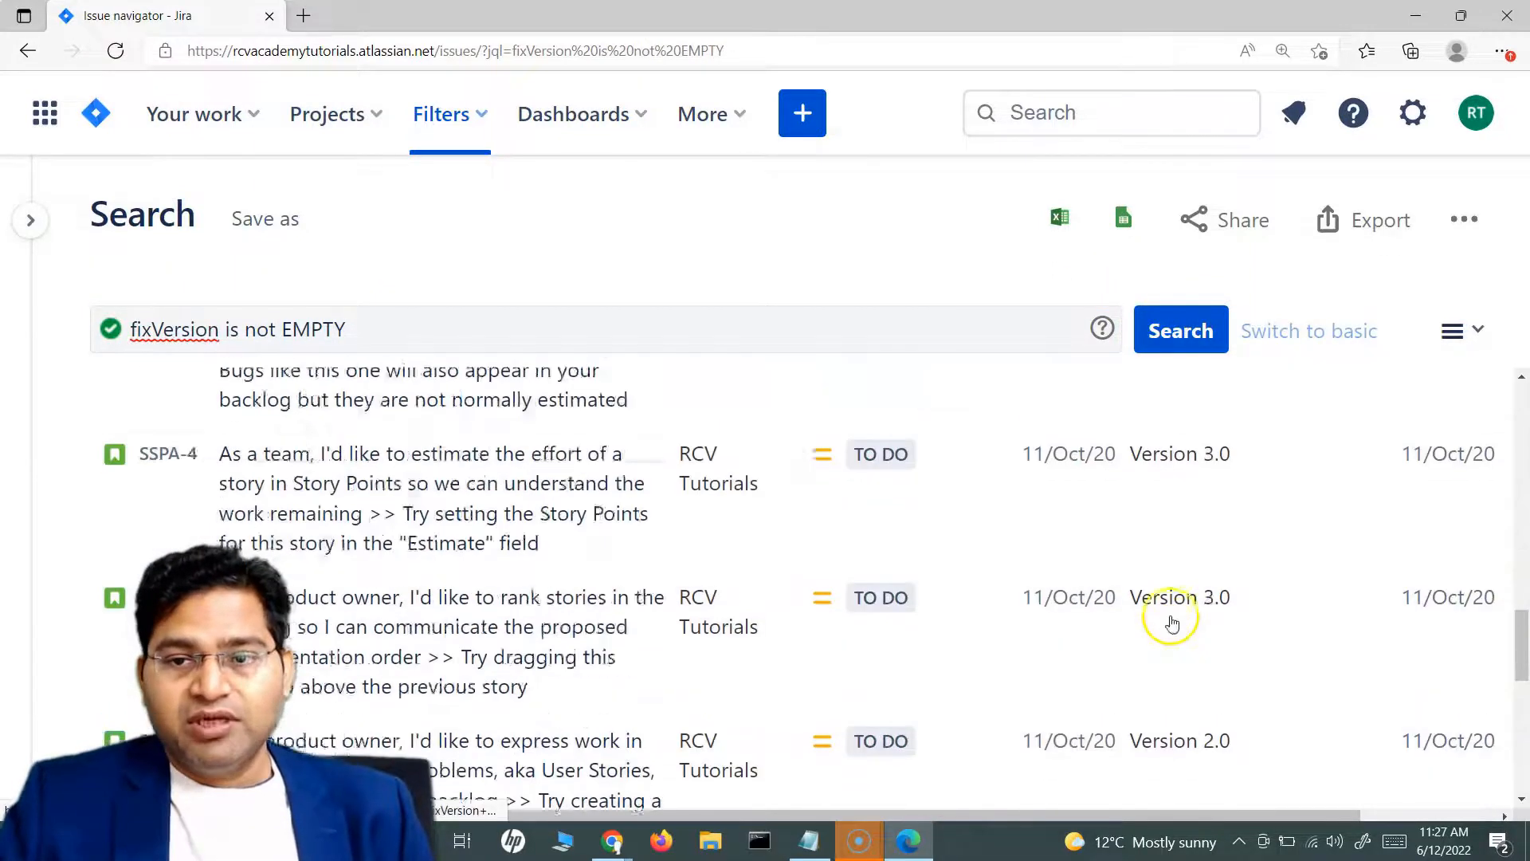
pyautogui.scroll(10, 1170, 620)
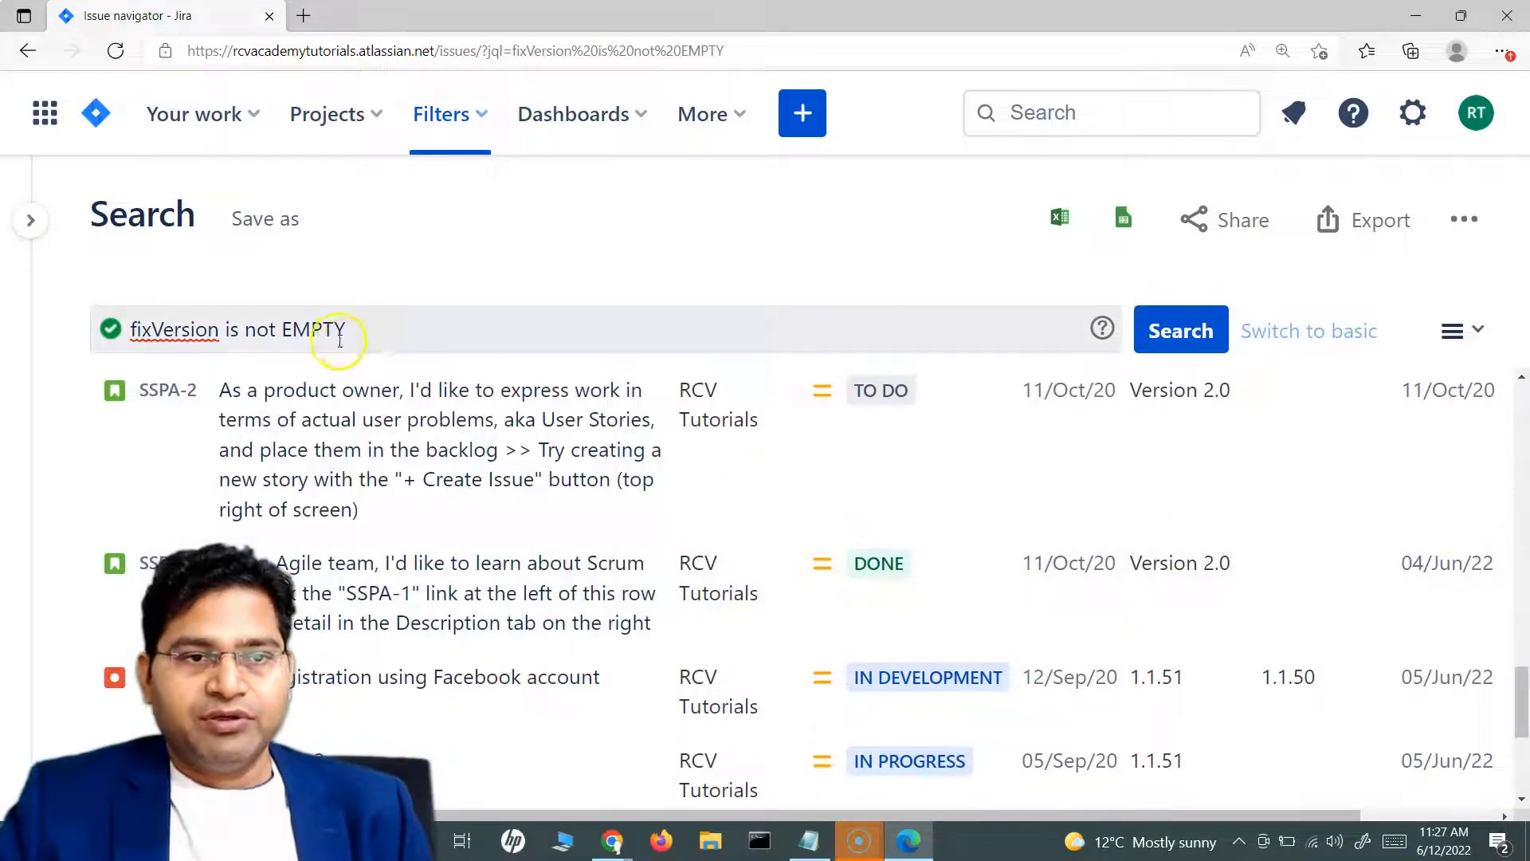
# - Prepend project = "Sample Scrum Project A" AND to the fixVersion condition, run the search and review the matching issues
pyautogui.moveTo(347, 332); pyautogui.dragTo(95, 333)
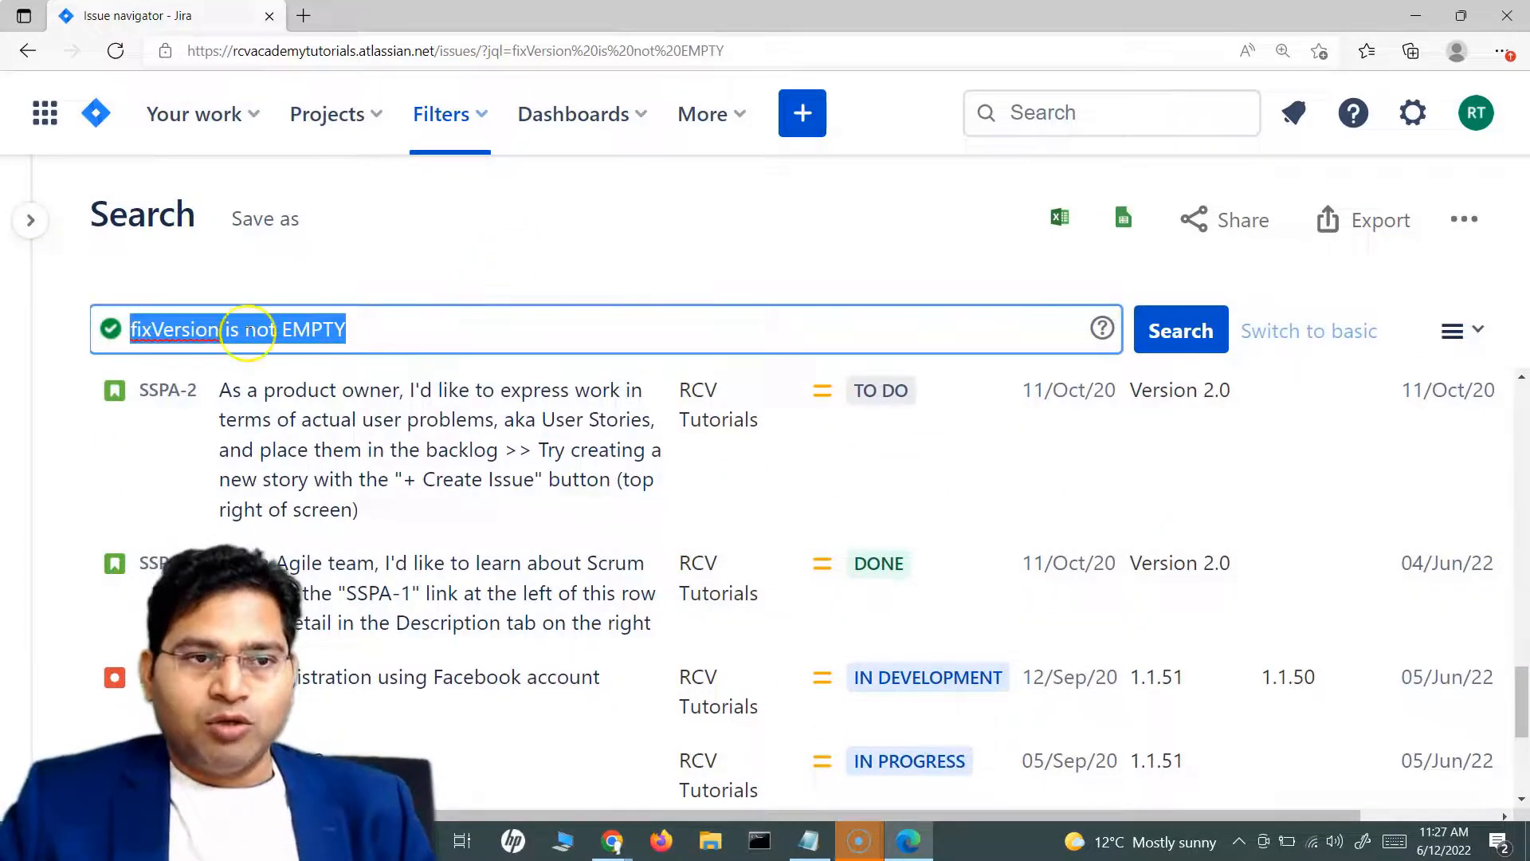
pyautogui.click(128, 329)
pyautogui.write('project')
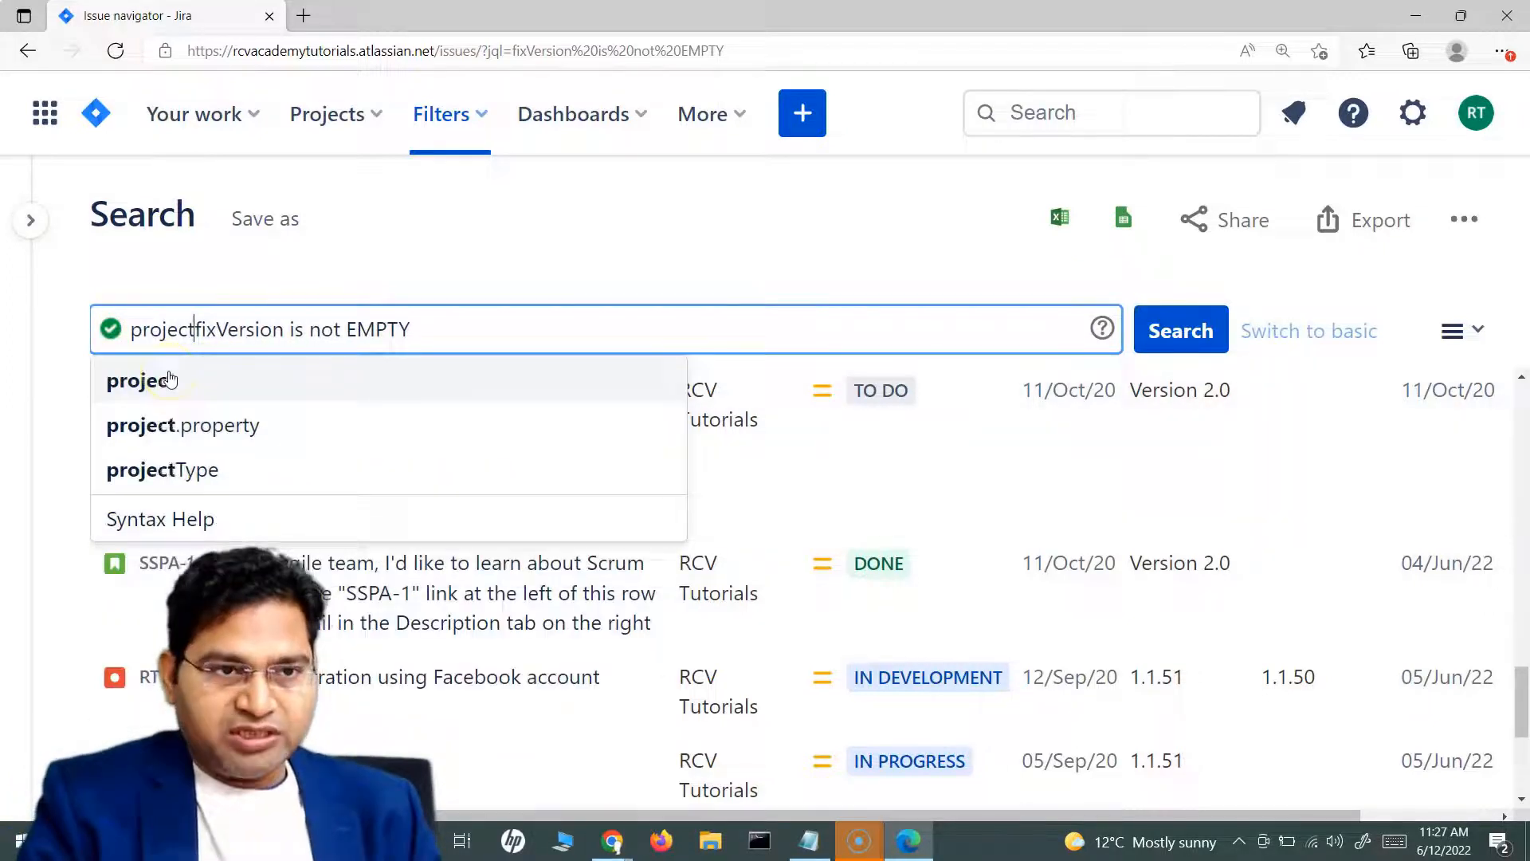
pyautogui.click(169, 379)
pyautogui.write('= ')
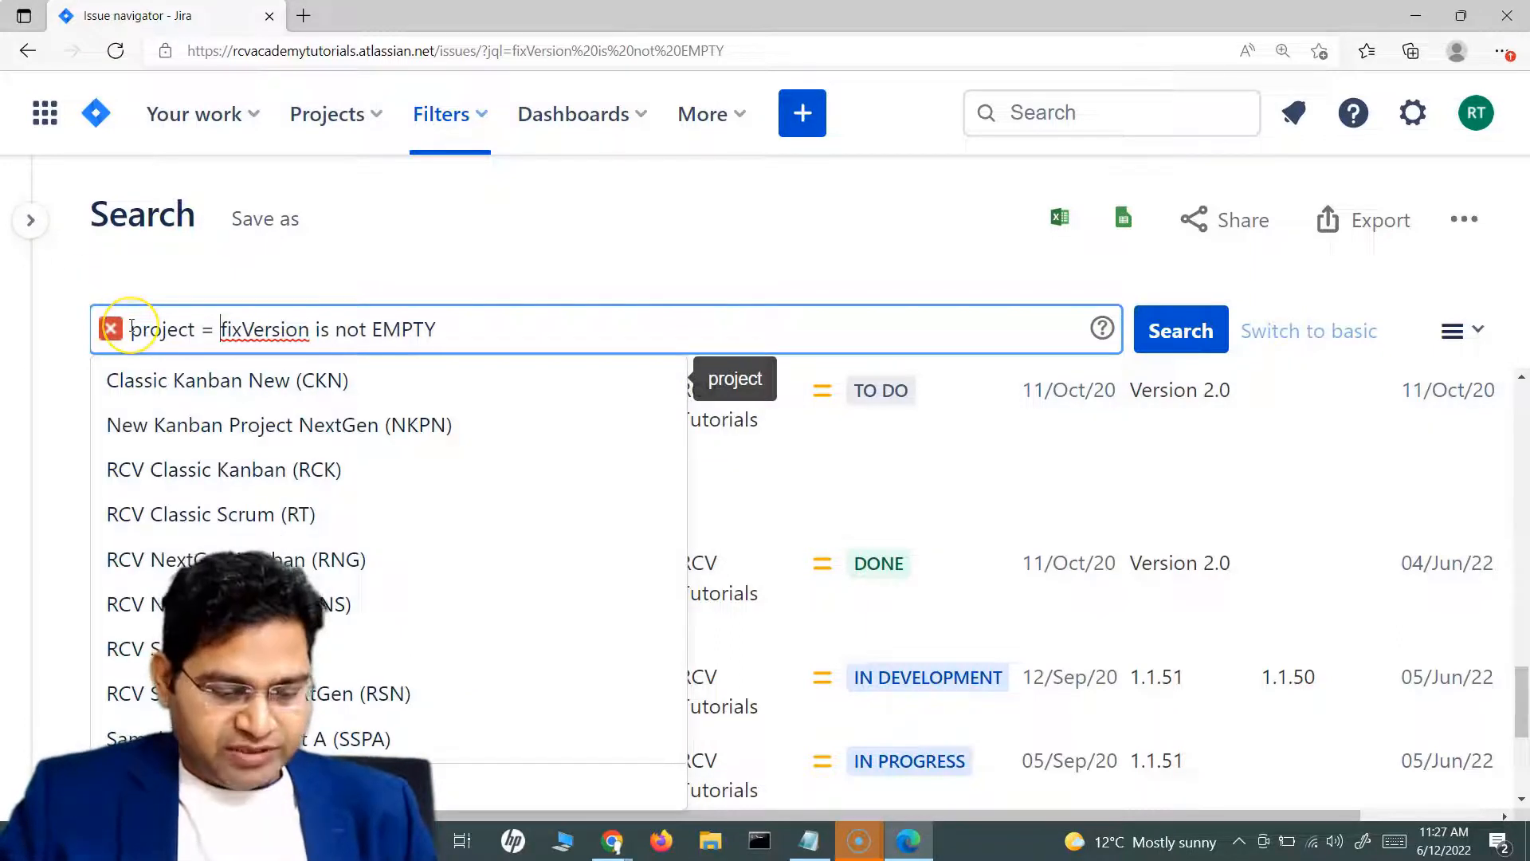
pyautogui.write('ss')
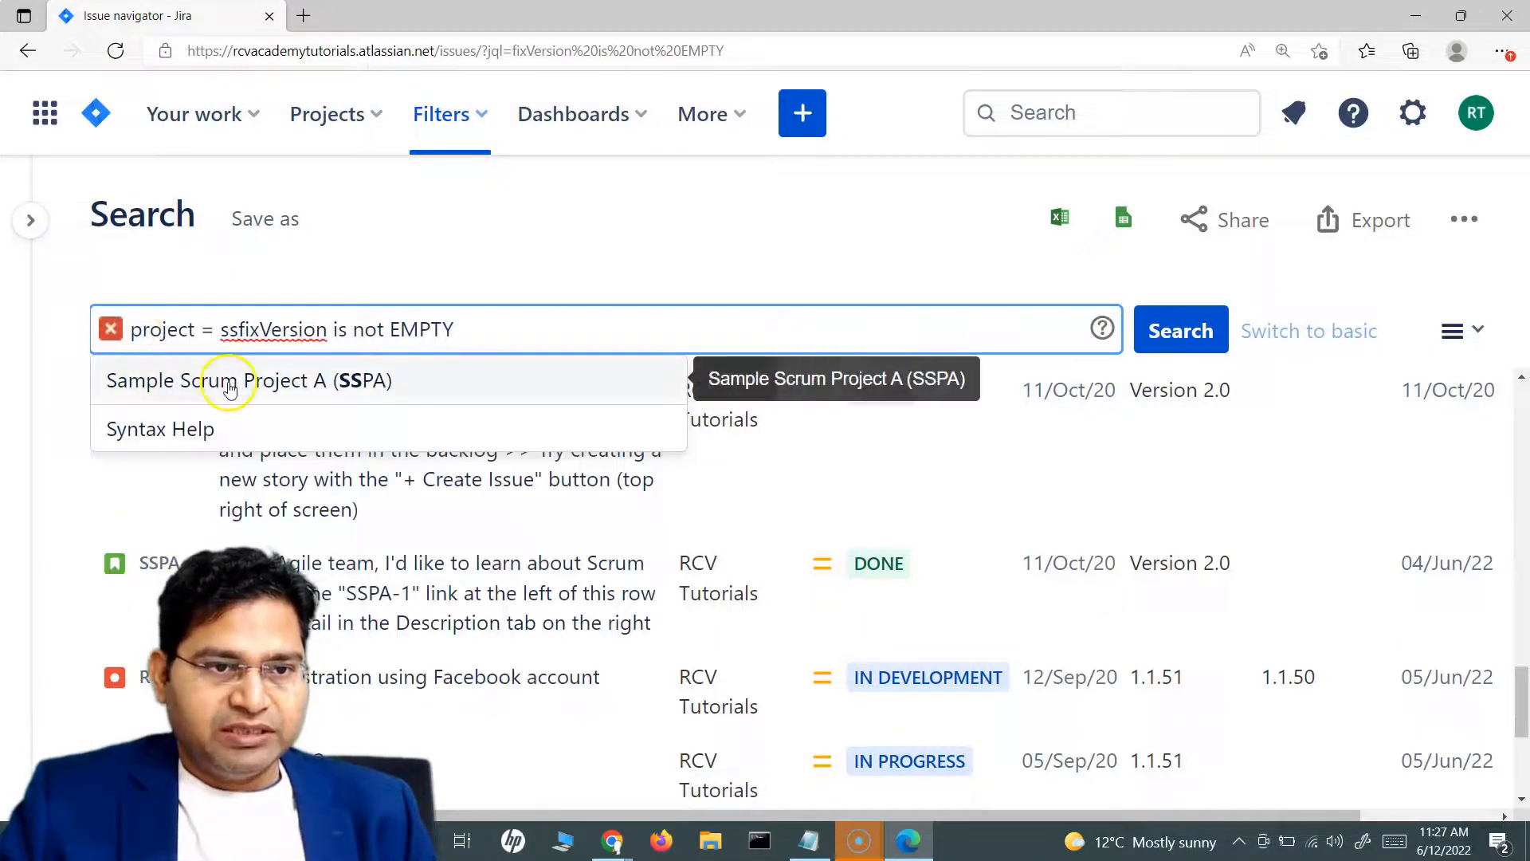
pyautogui.click(228, 383)
pyautogui.write('AND')
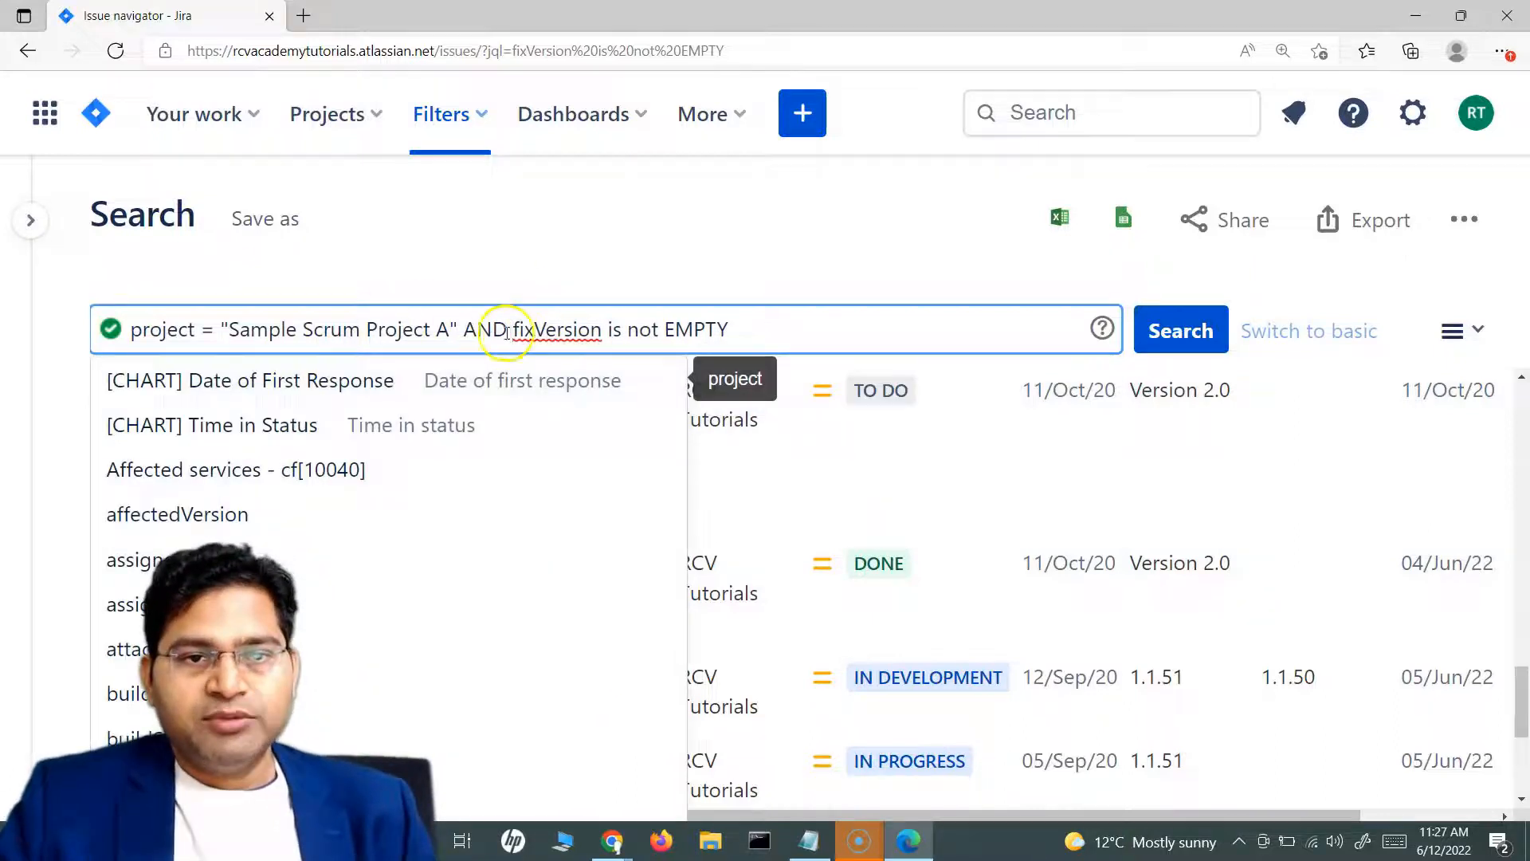
pyautogui.click(1181, 330)
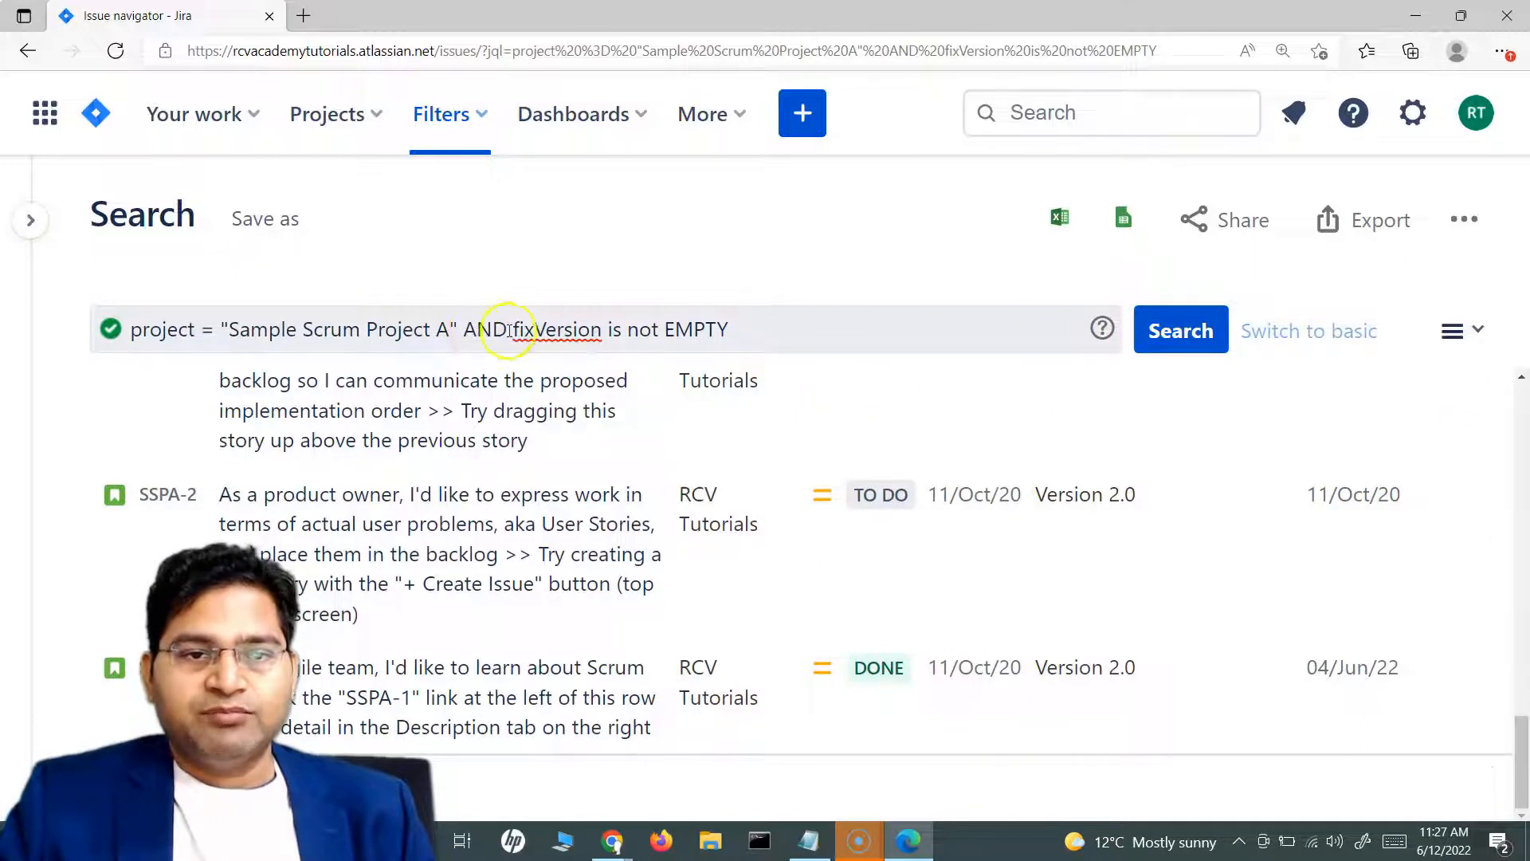
pyautogui.scroll(20, 659, 547)
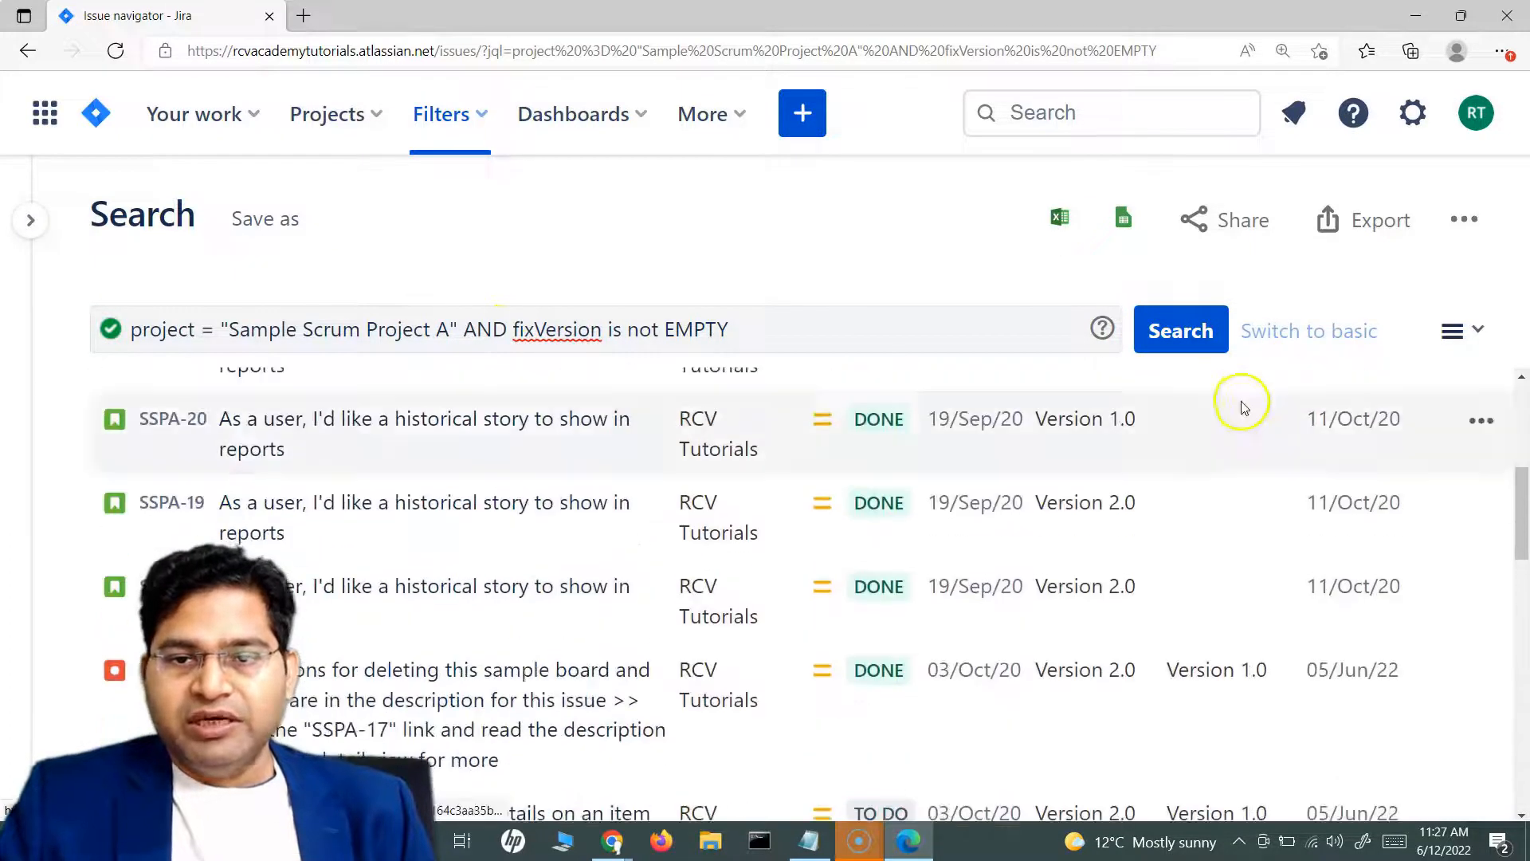
pyautogui.scroll(-20, 905, 519)
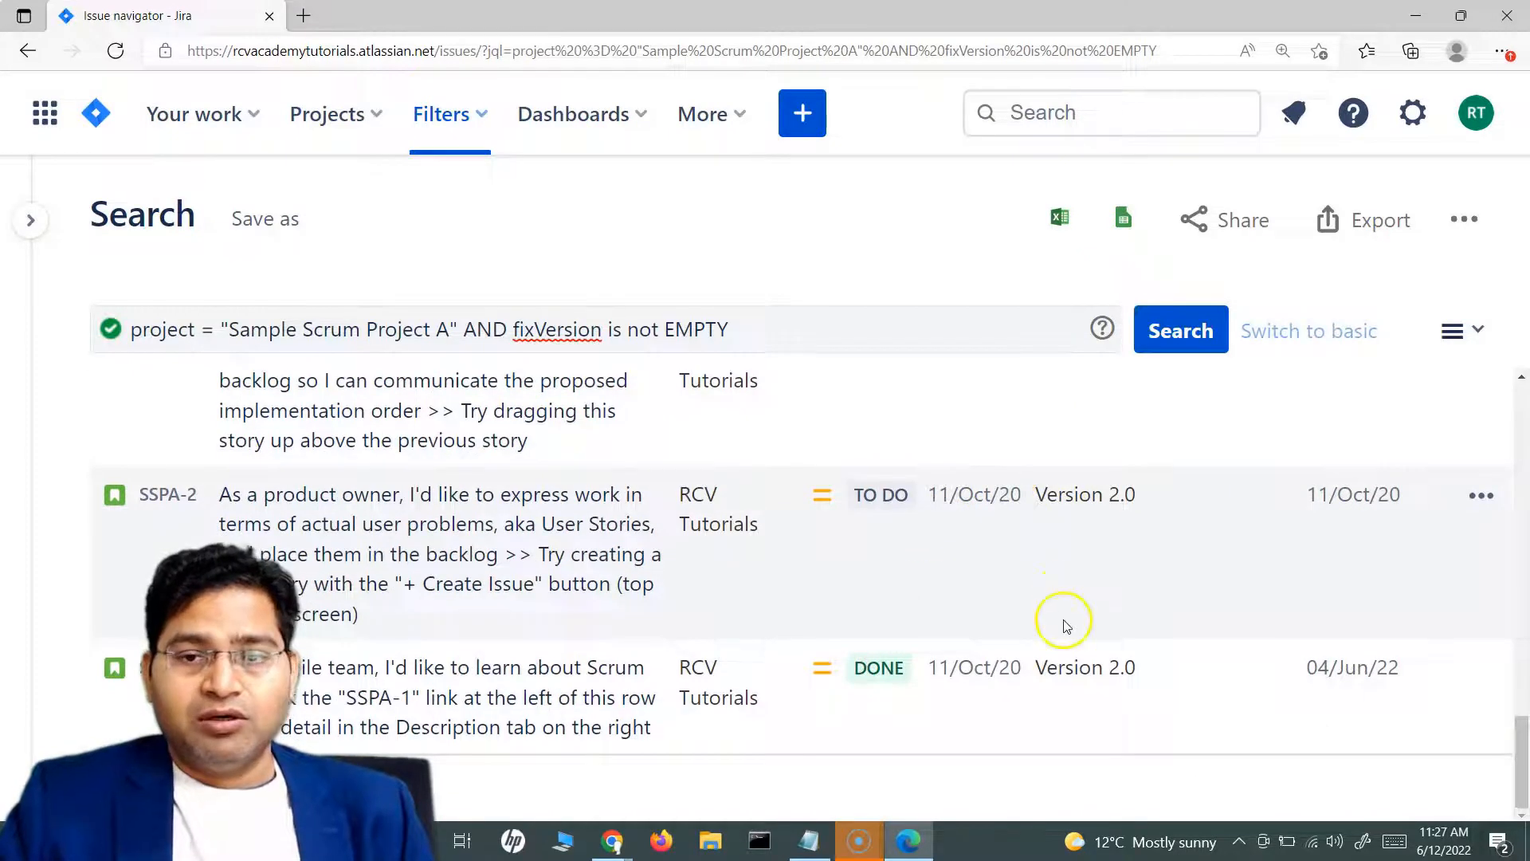
# - Replace the whole JQL query with fixVersion is not EMPTY, followed by the AND keyword
pyautogui.doubleClick(668, 330)
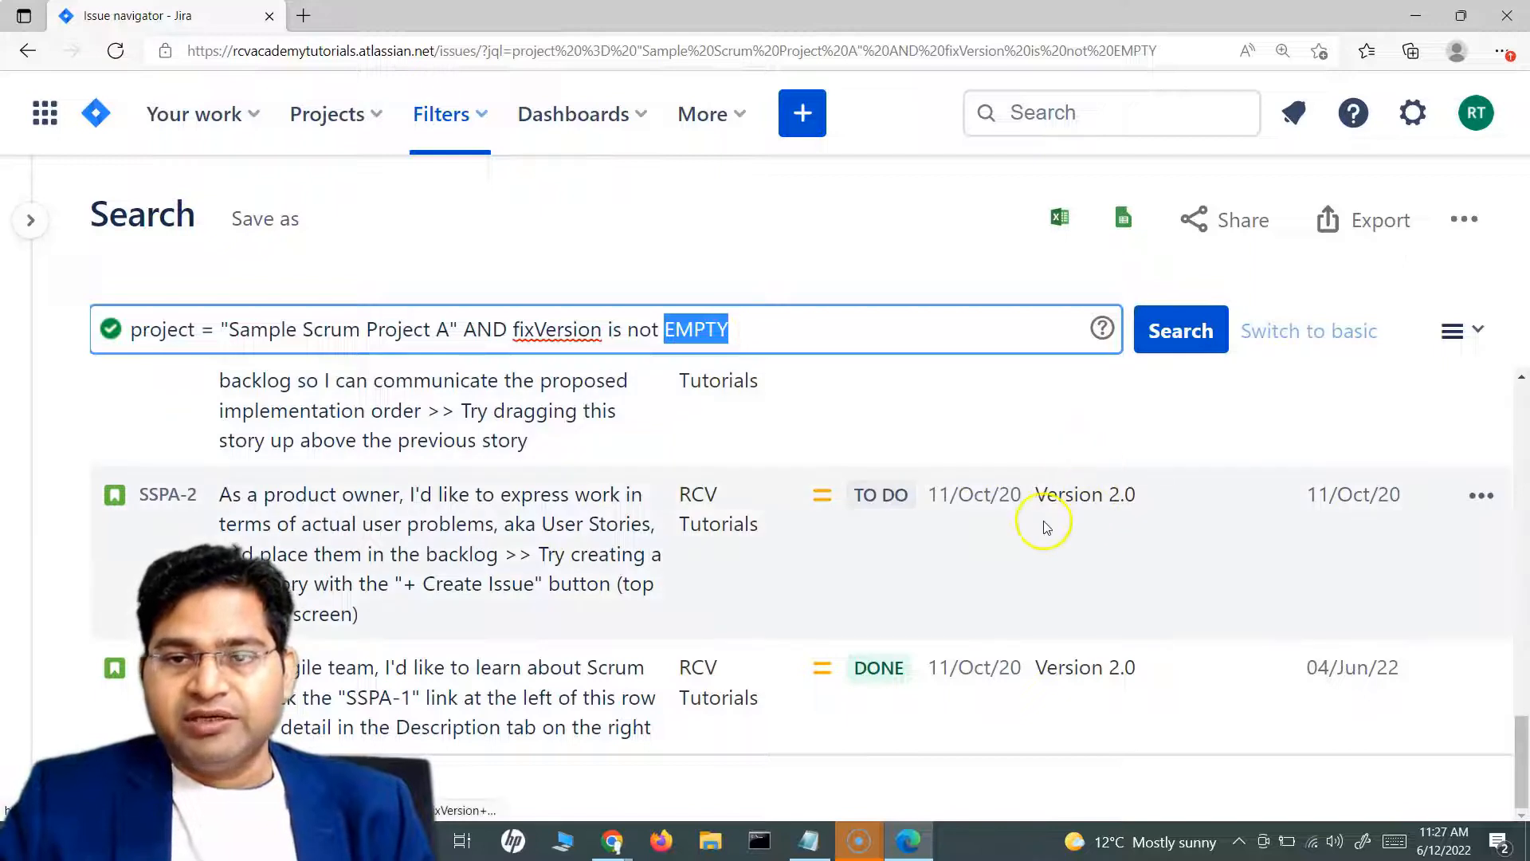
pyautogui.moveTo(729, 329); pyautogui.dragTo(119, 332)
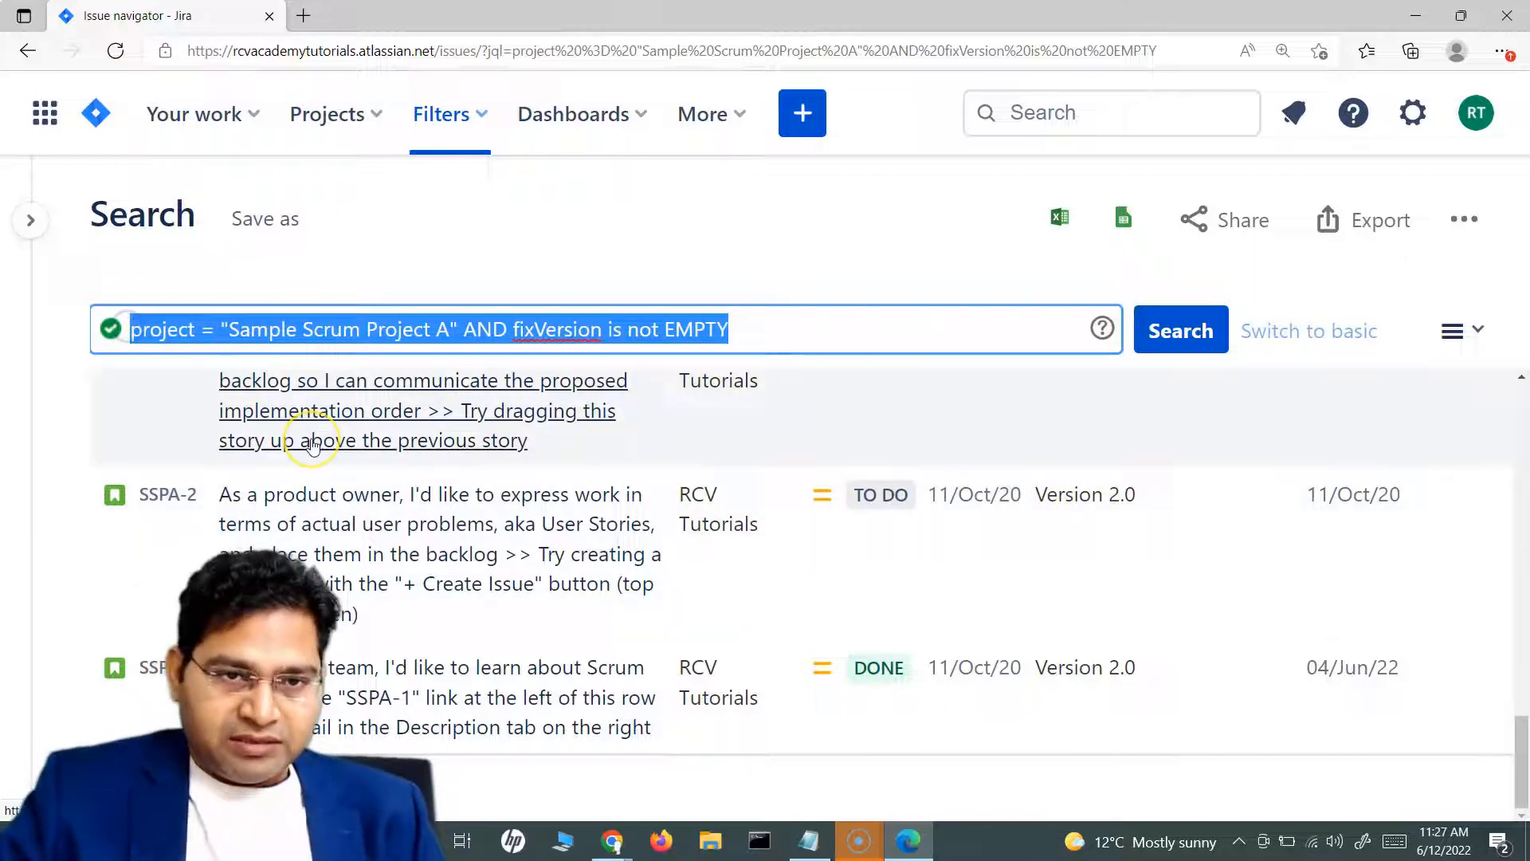
pyautogui.write('fixVersion ')
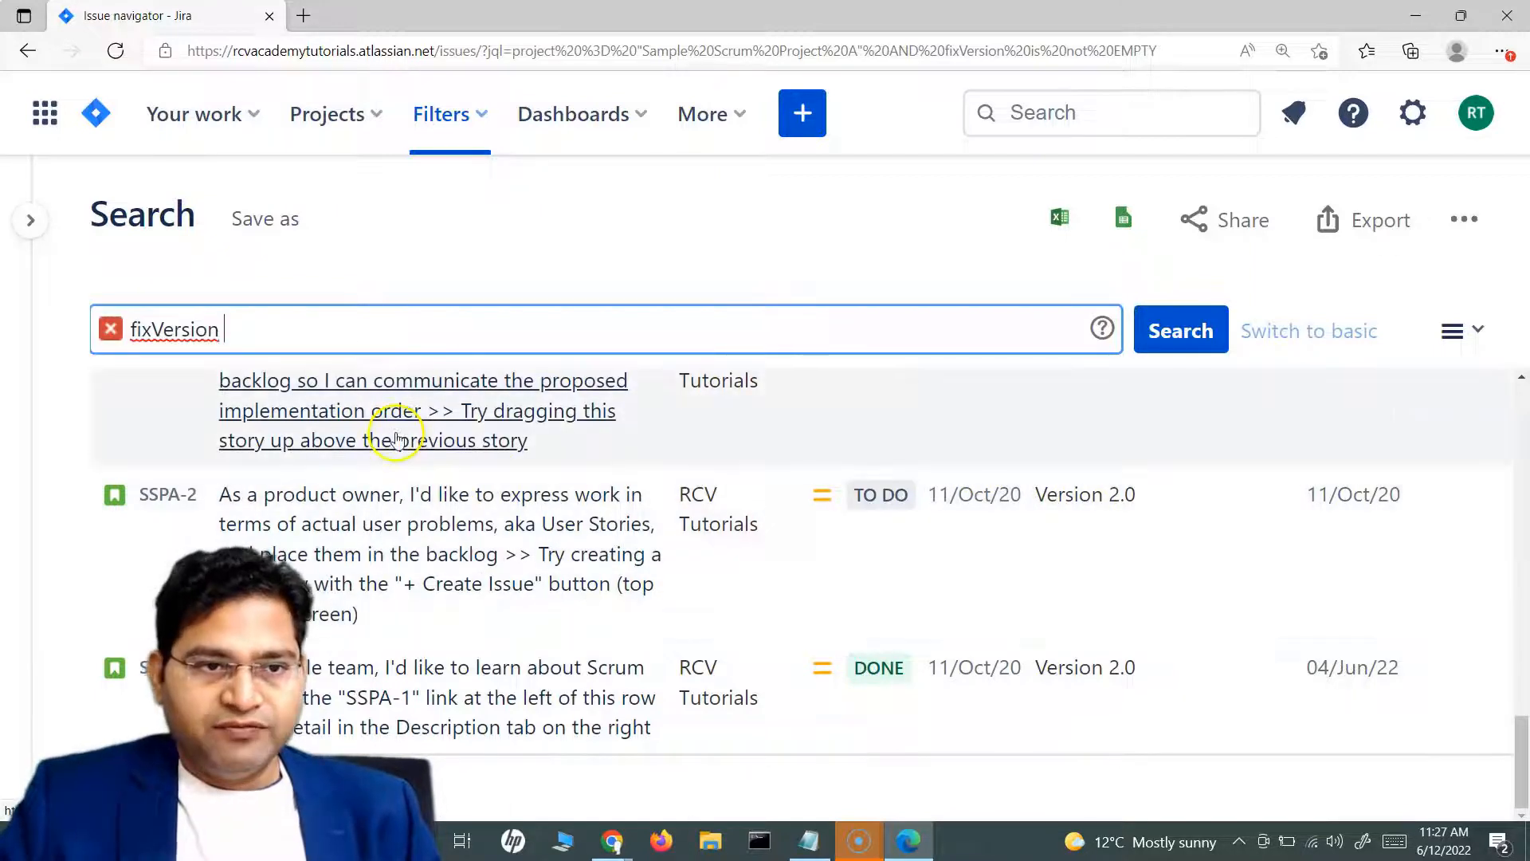
pyautogui.write('is no')
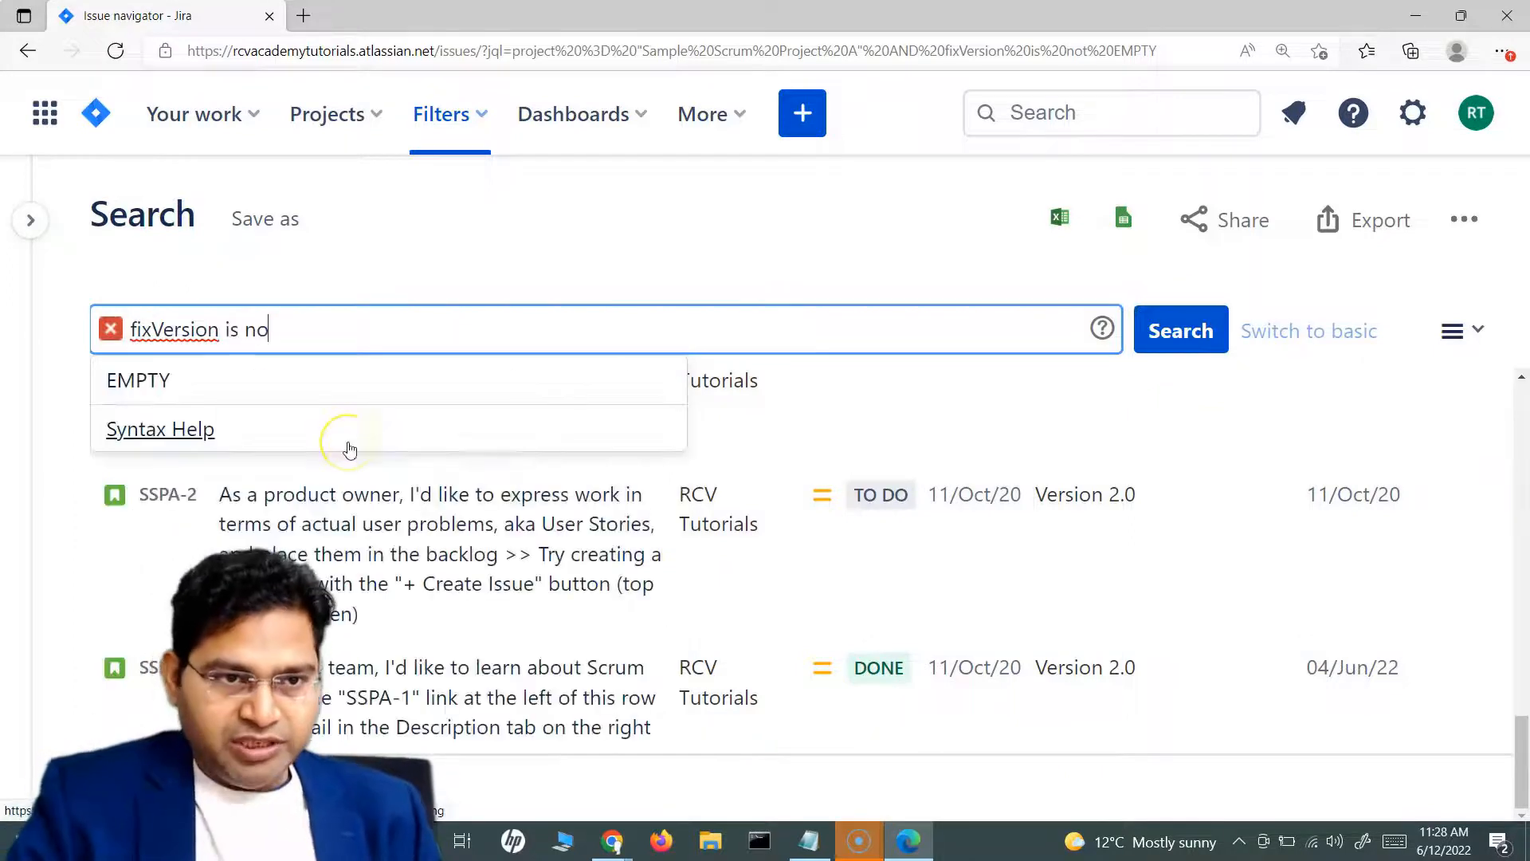
pyautogui.write('t')
pyautogui.click(355, 391)
pyautogui.click(354, 391)
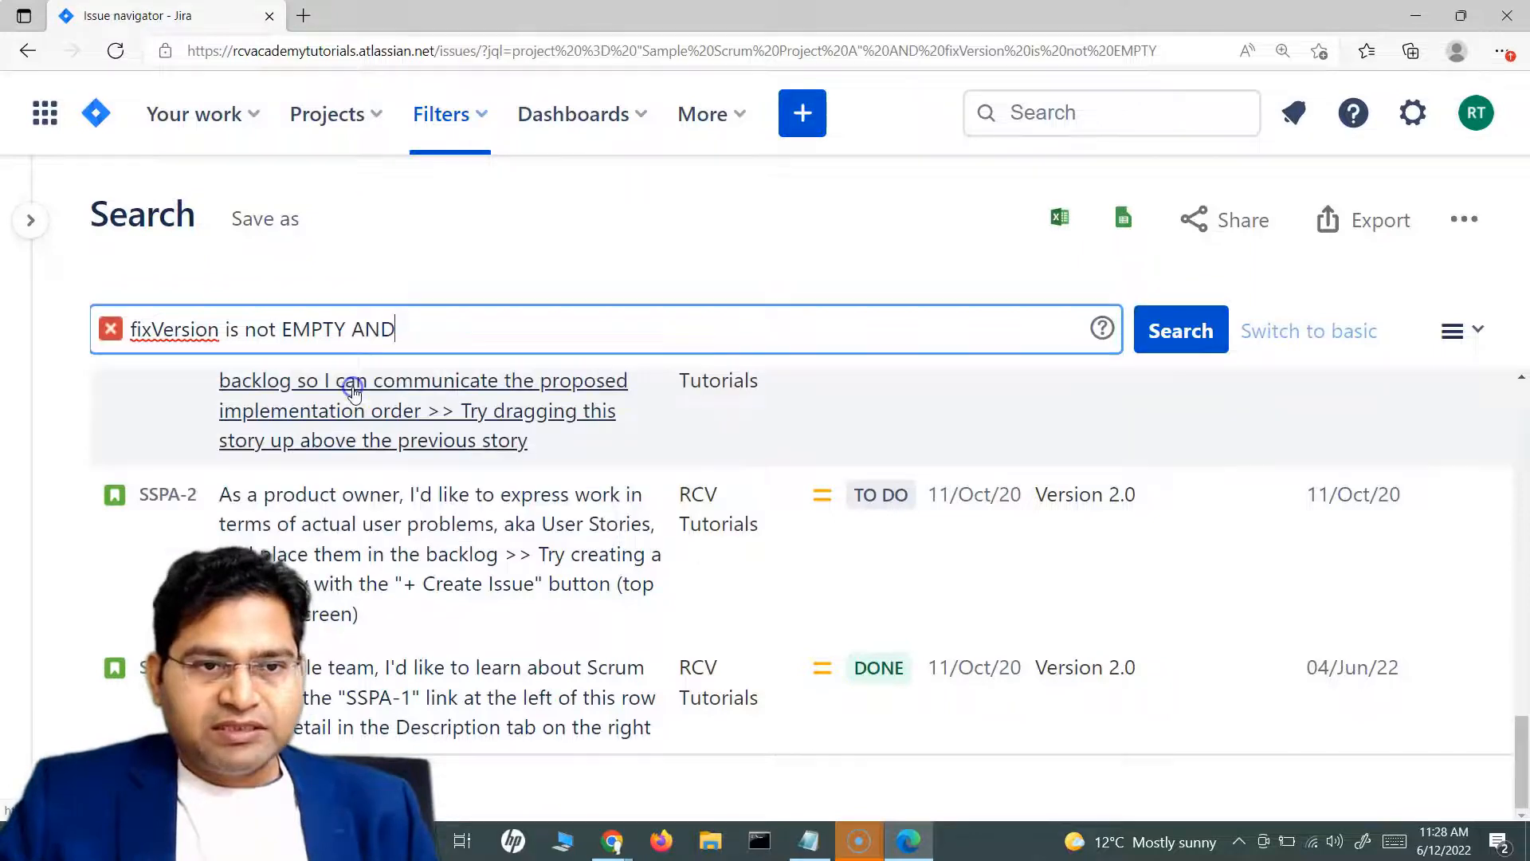
# - Complete the query with the second condition affectedVersion is not EMPTY
pyautogui.scroll(5, 1207, 547)
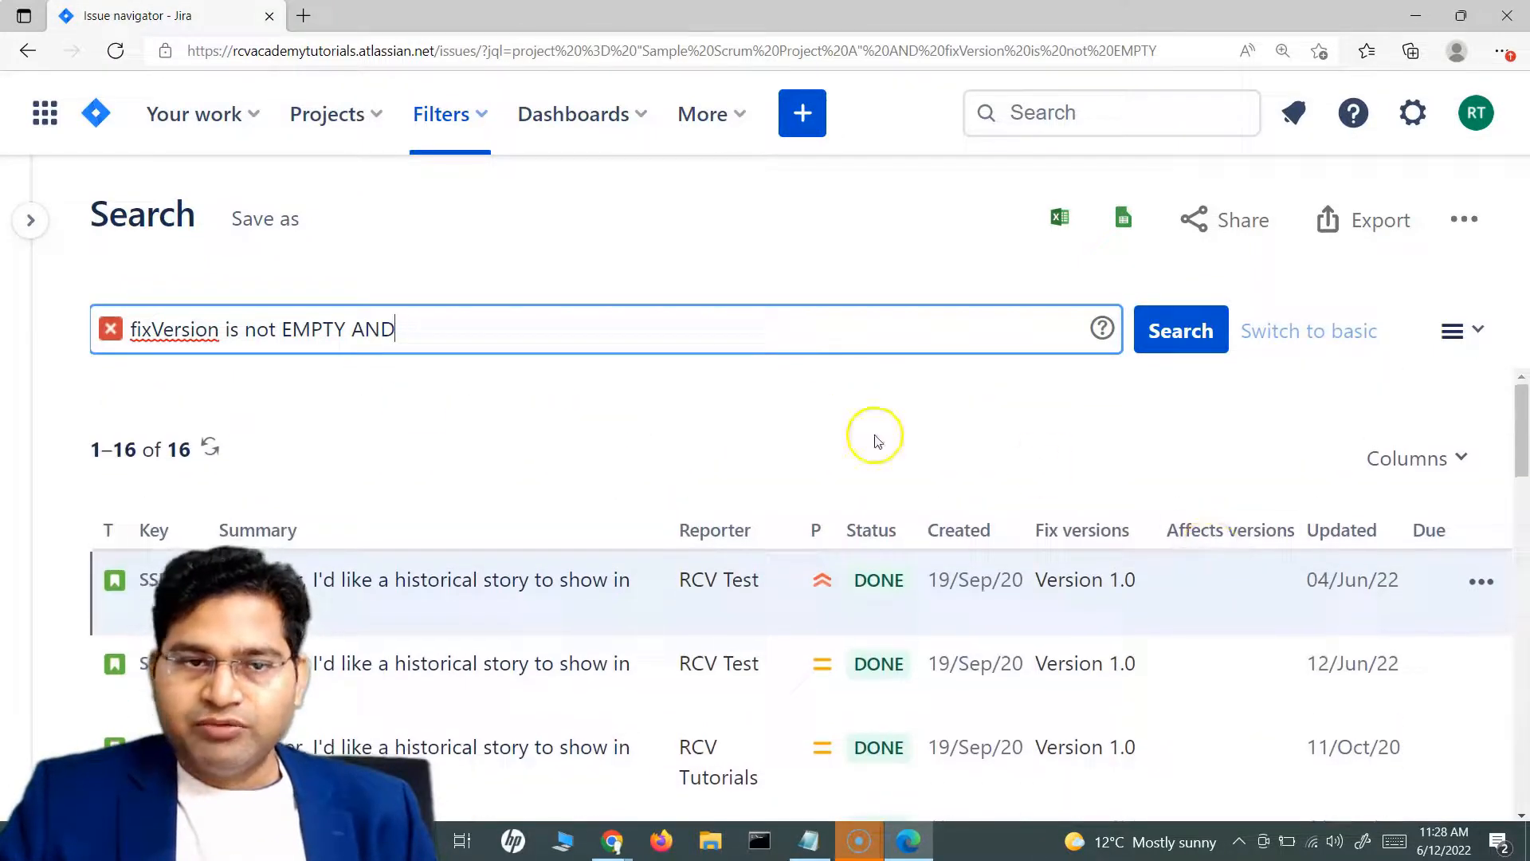
pyautogui.click(539, 342)
pyautogui.write('aff')
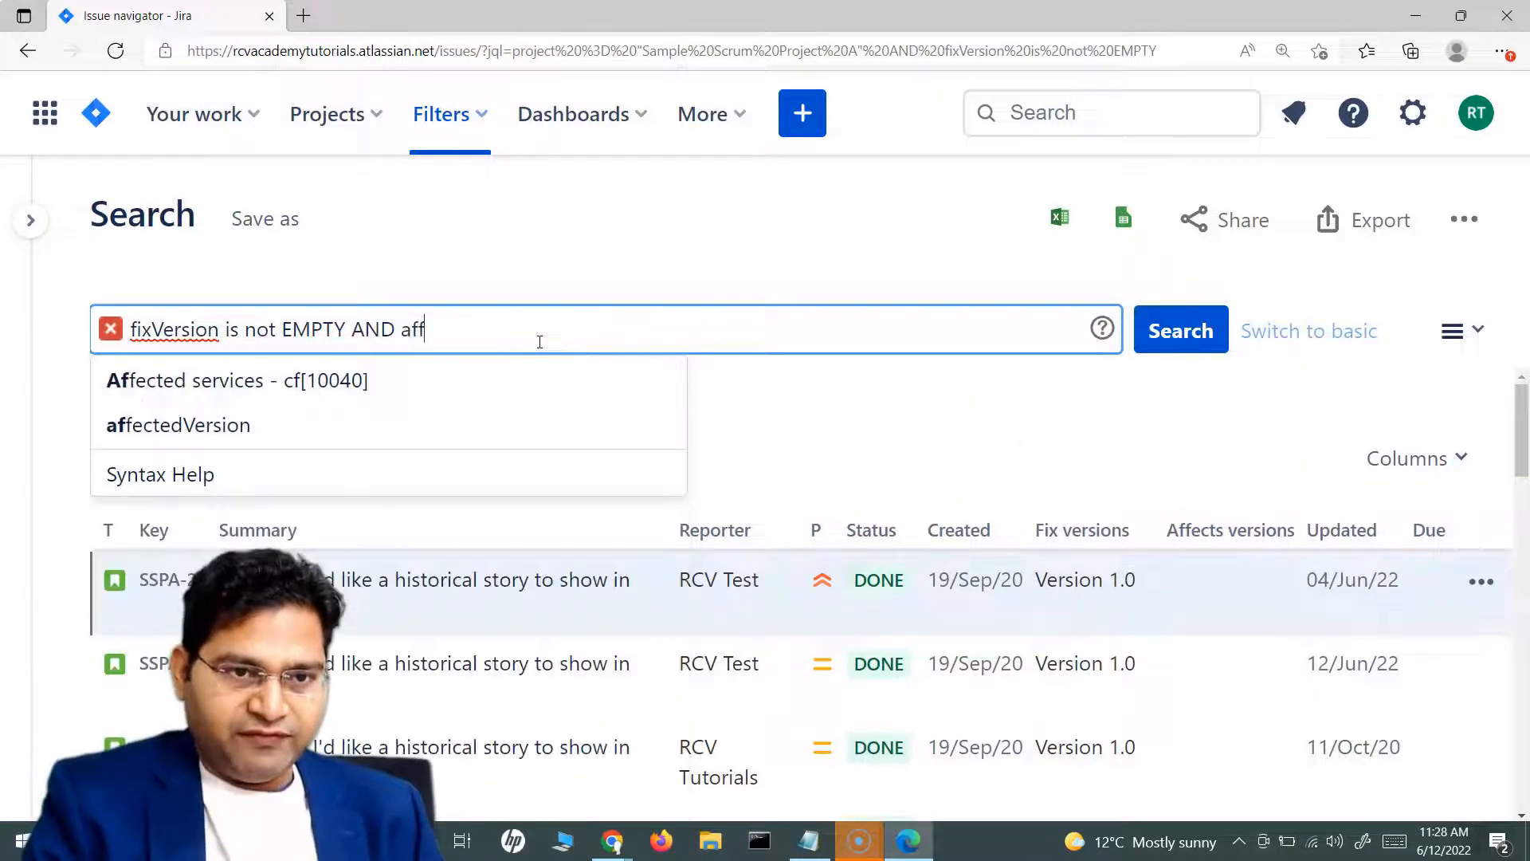
pyautogui.click(304, 427)
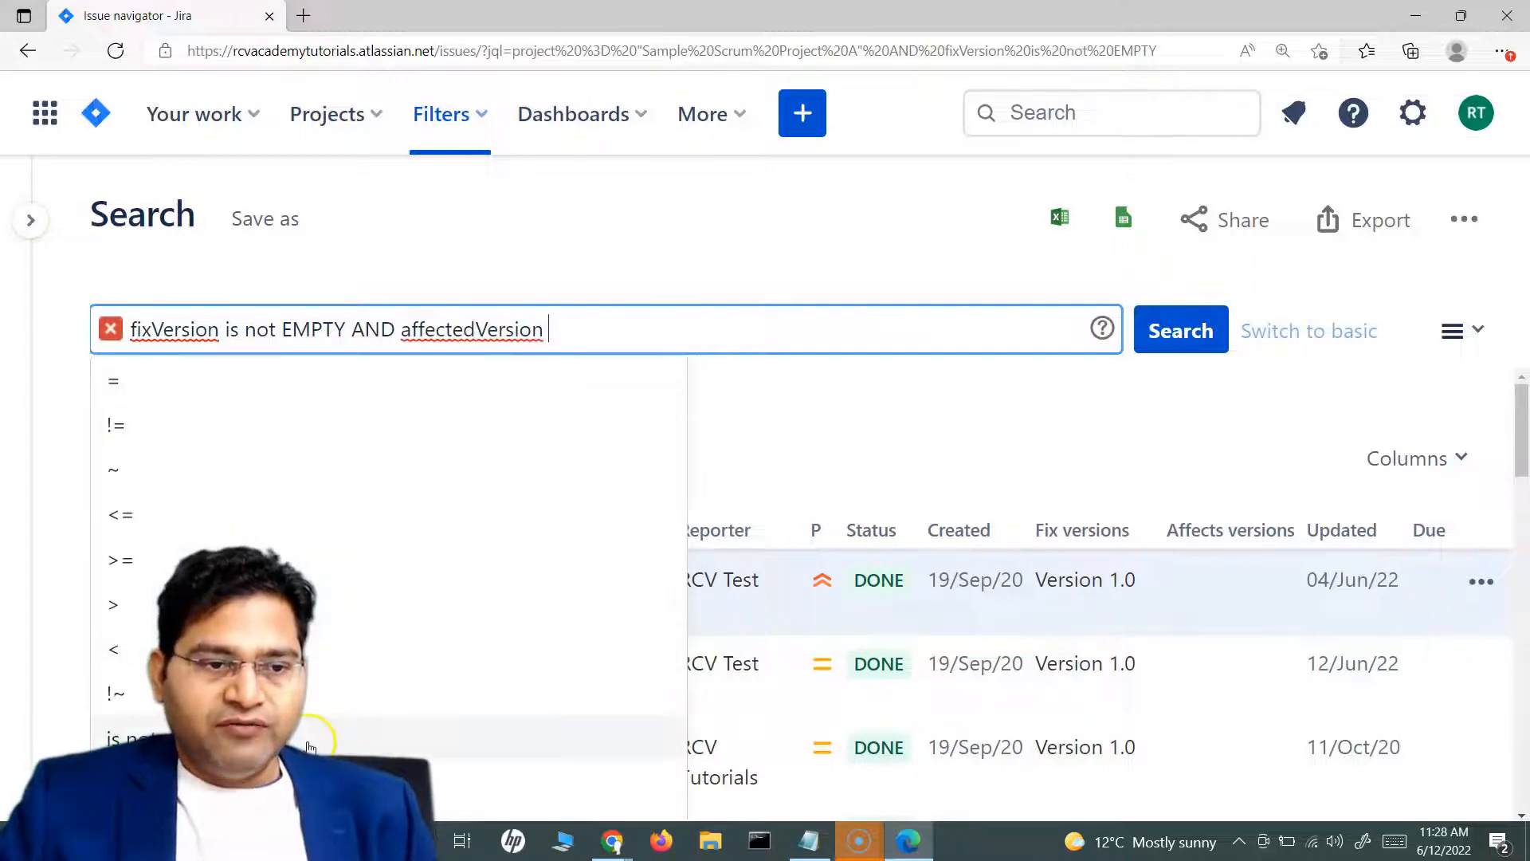
pyautogui.click(670, 739)
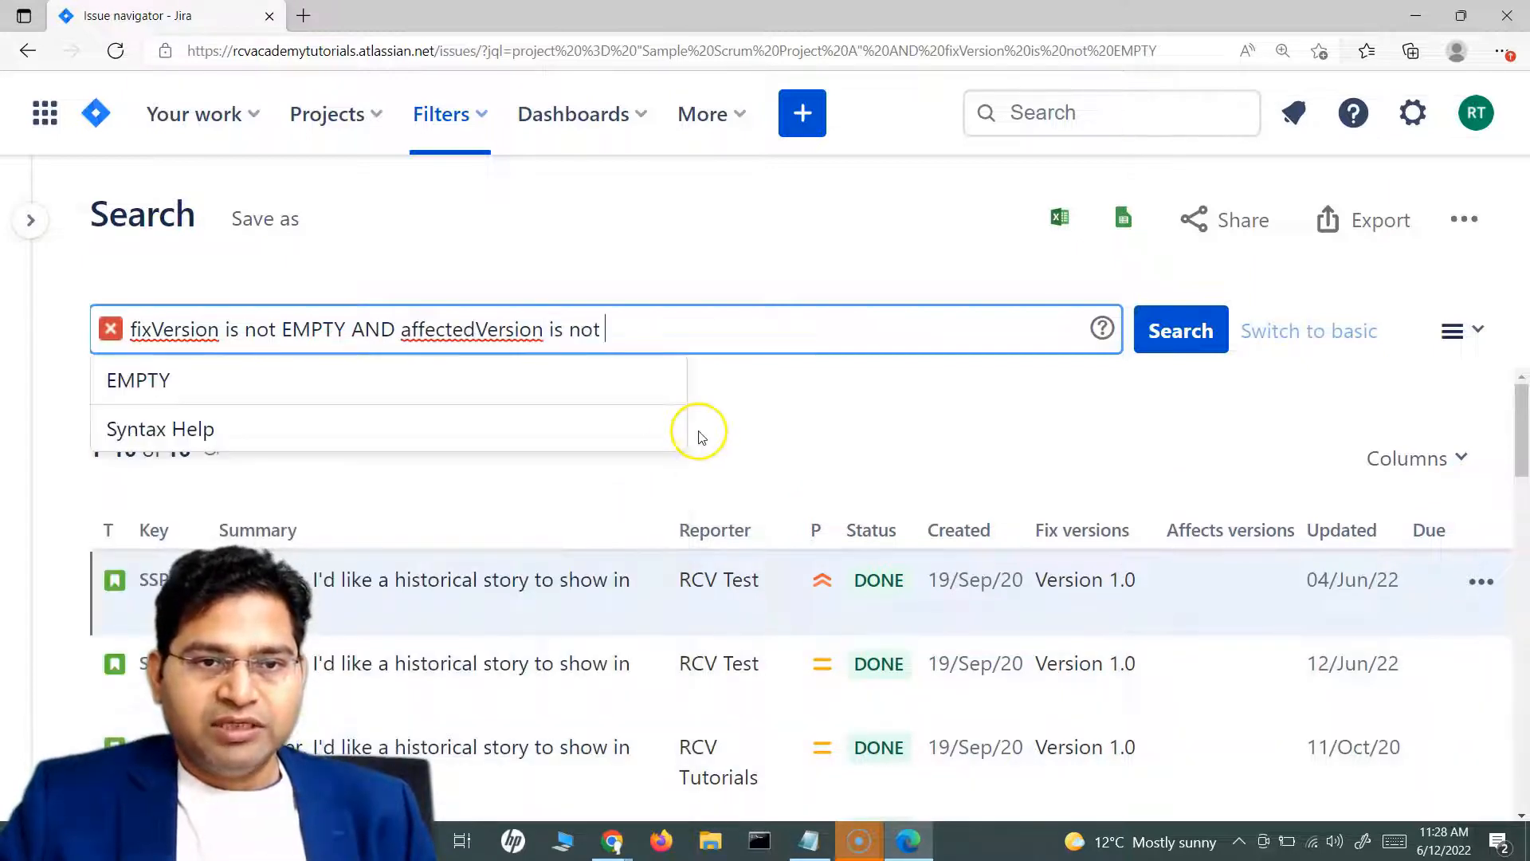
pyautogui.click(343, 386)
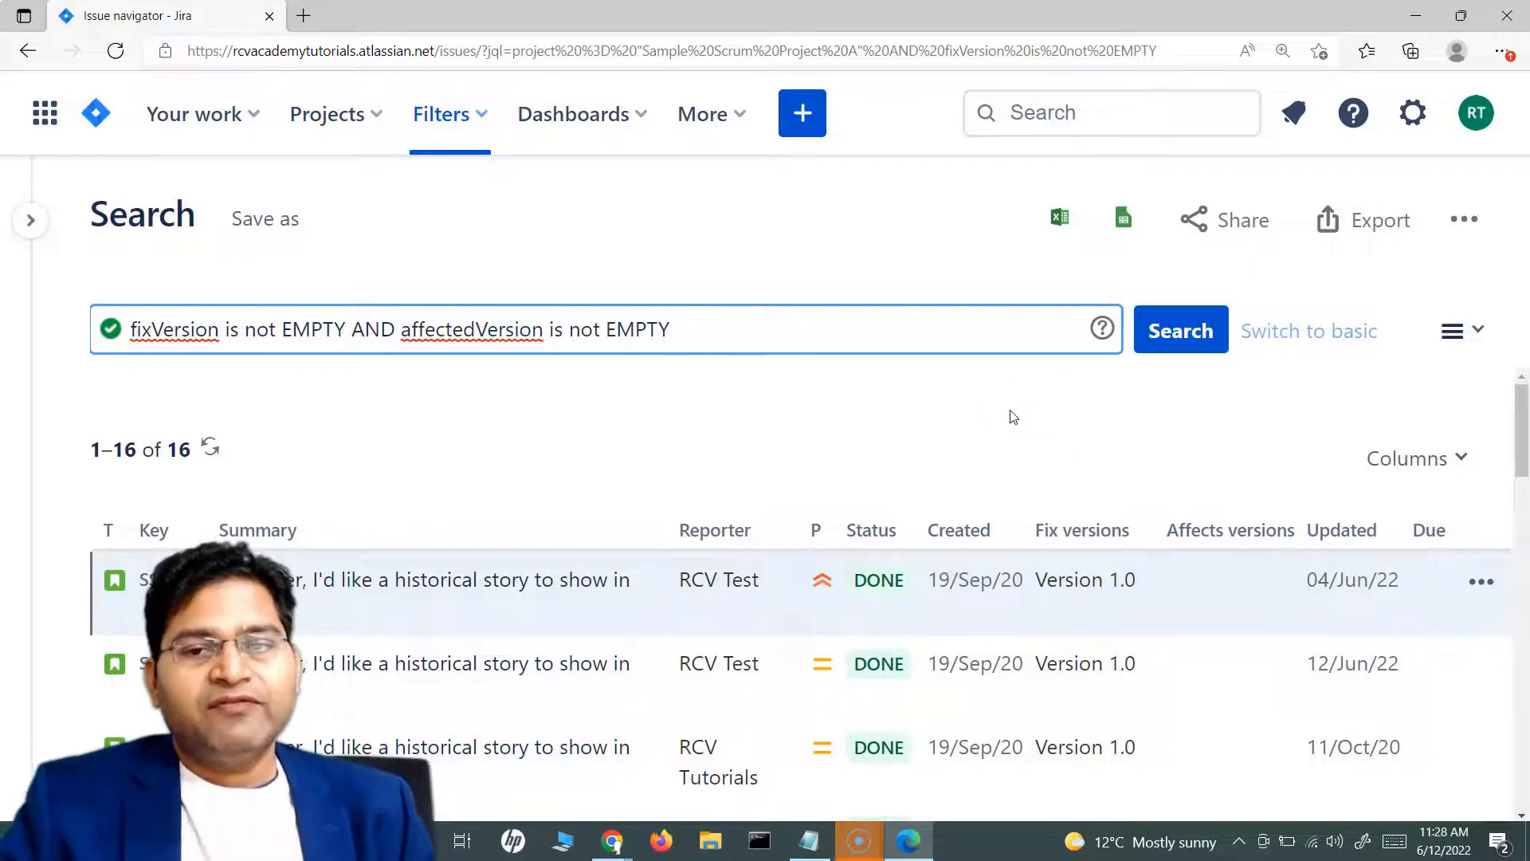
# - Run the search and review the fix versions and affects versions of the matching issues
pyautogui.click(1203, 347)
pyautogui.scroll(-3, 1115, 587)
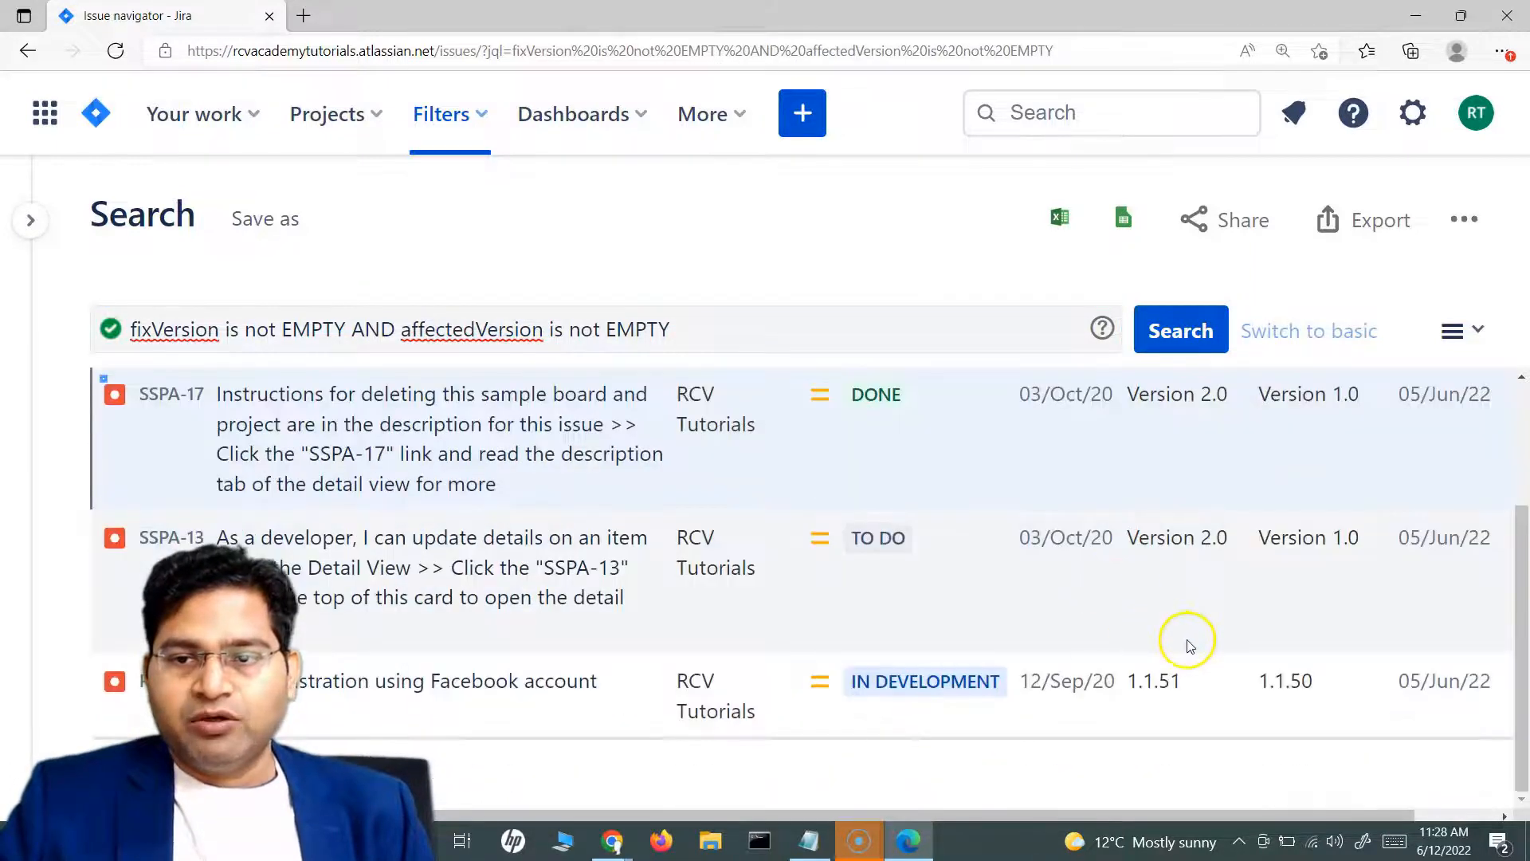
pyautogui.scroll(3, 1156, 737)
pyautogui.scroll(-3, 1132, 678)
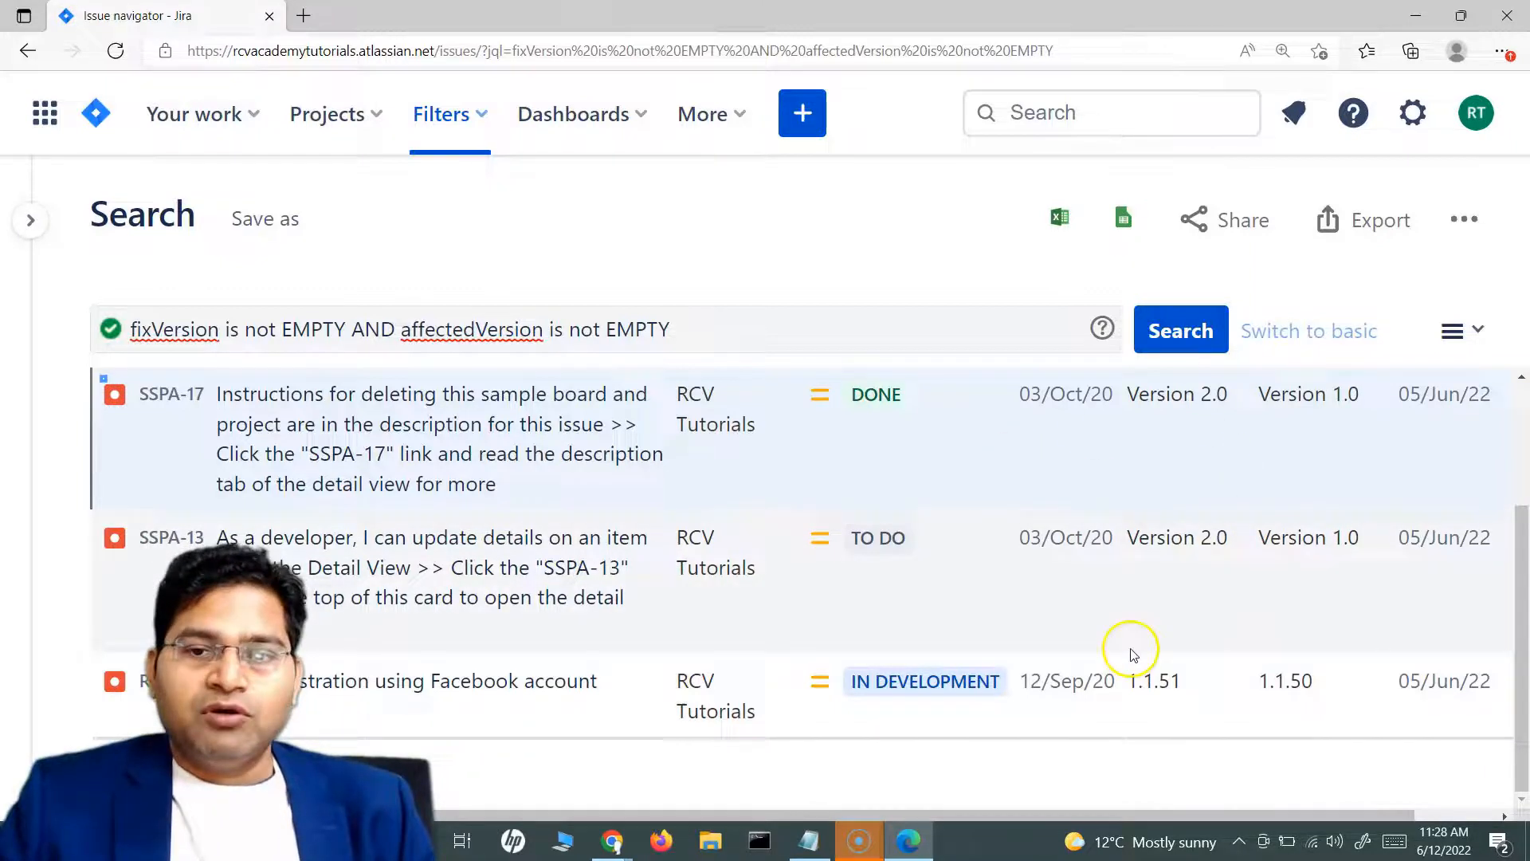
pyautogui.scroll(3, 1131, 654)
pyautogui.scroll(-3, 1173, 606)
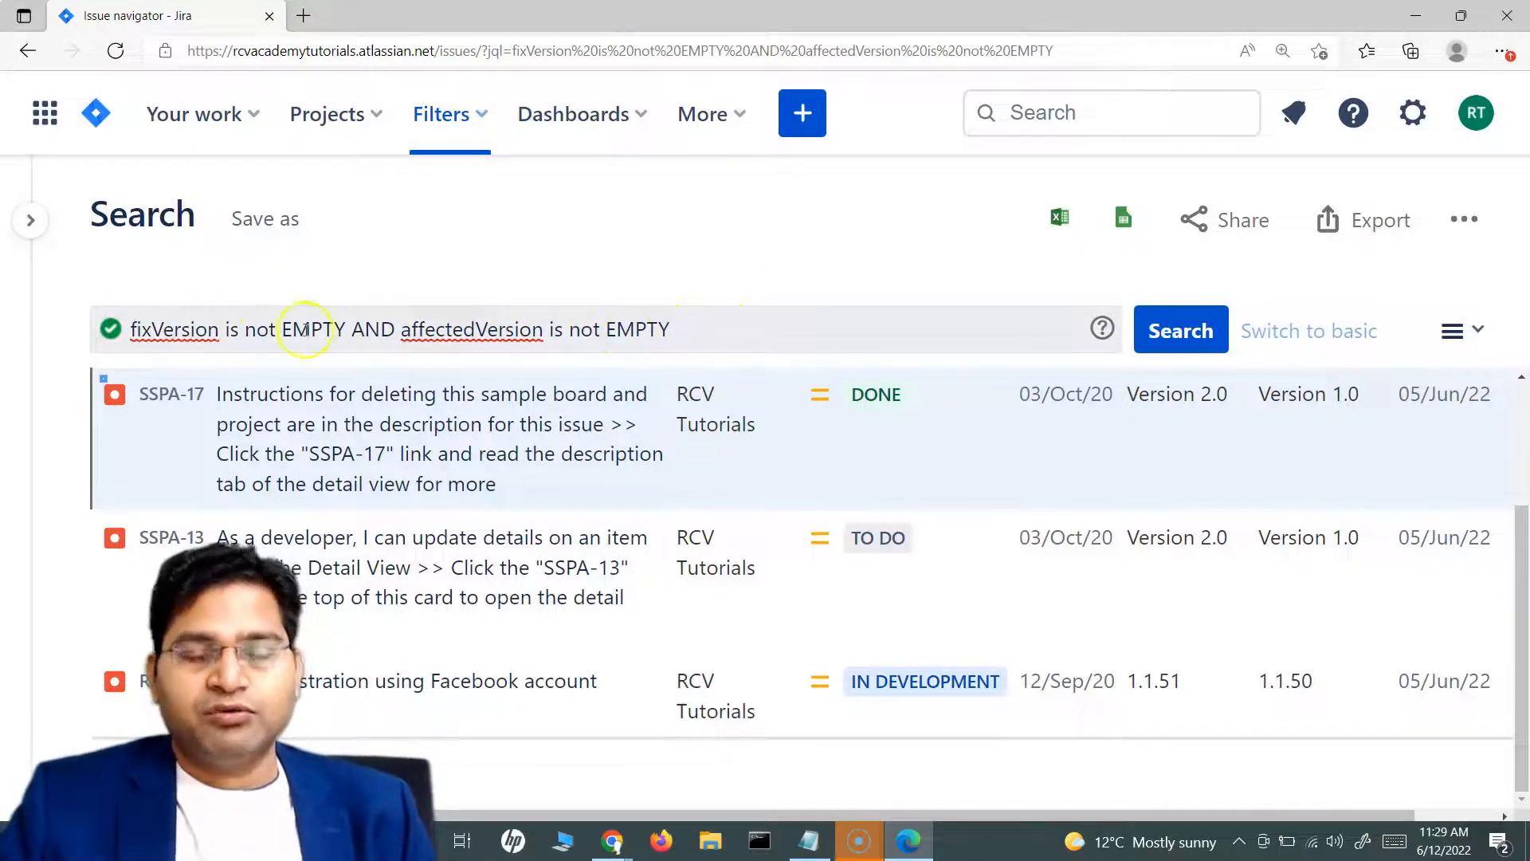
# - Remove "not" from both conditions so the query reads fixVersion is EMPTY AND affectedVersion is EMPTY
pyautogui.moveTo(745, 326); pyautogui.dragTo(138, 337)
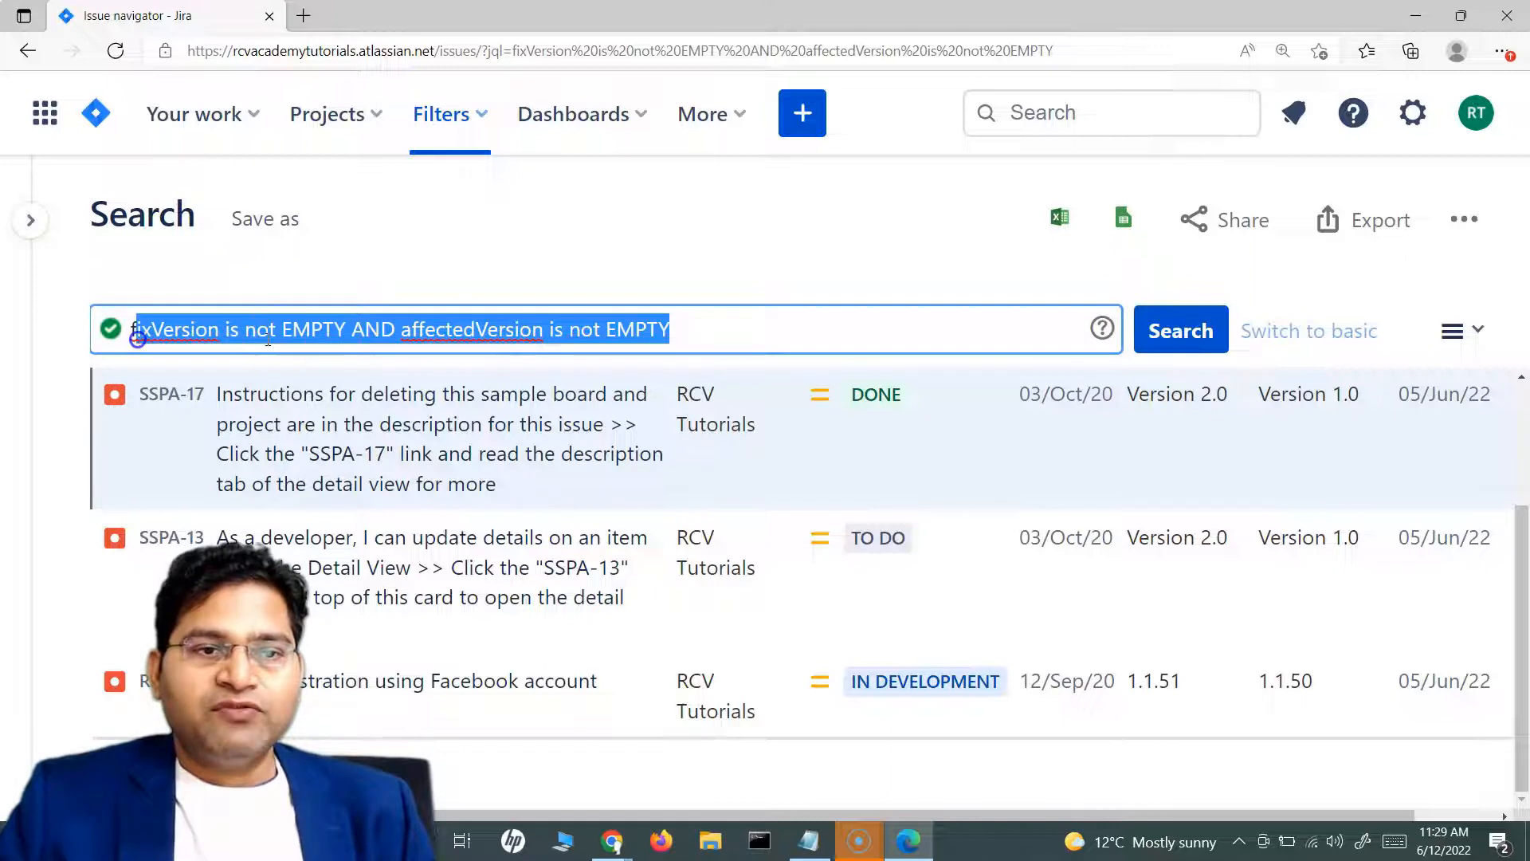
pyautogui.click(268, 335)
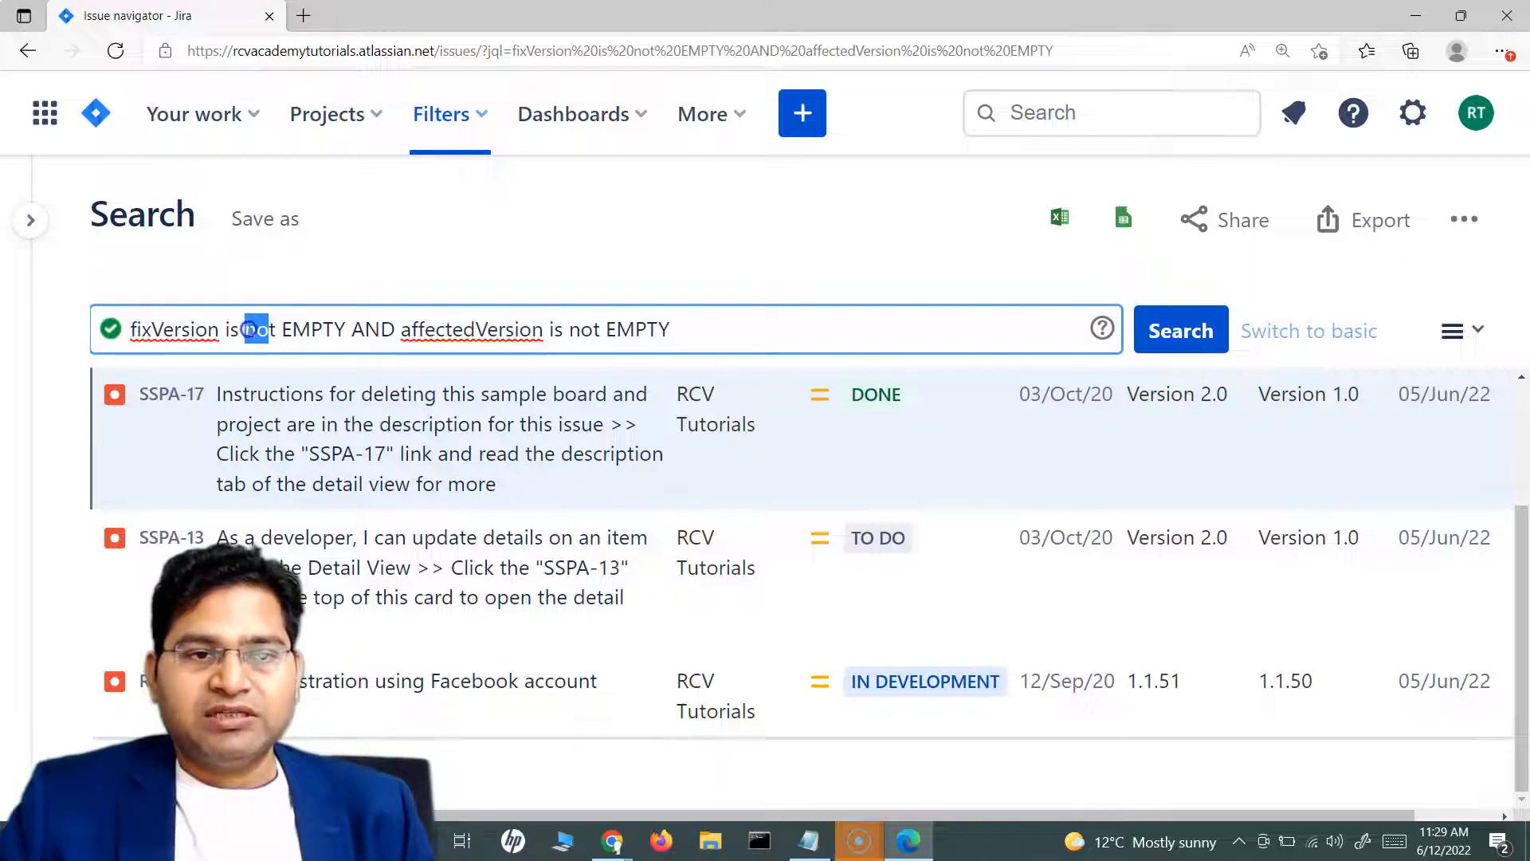
pyautogui.click(283, 329)
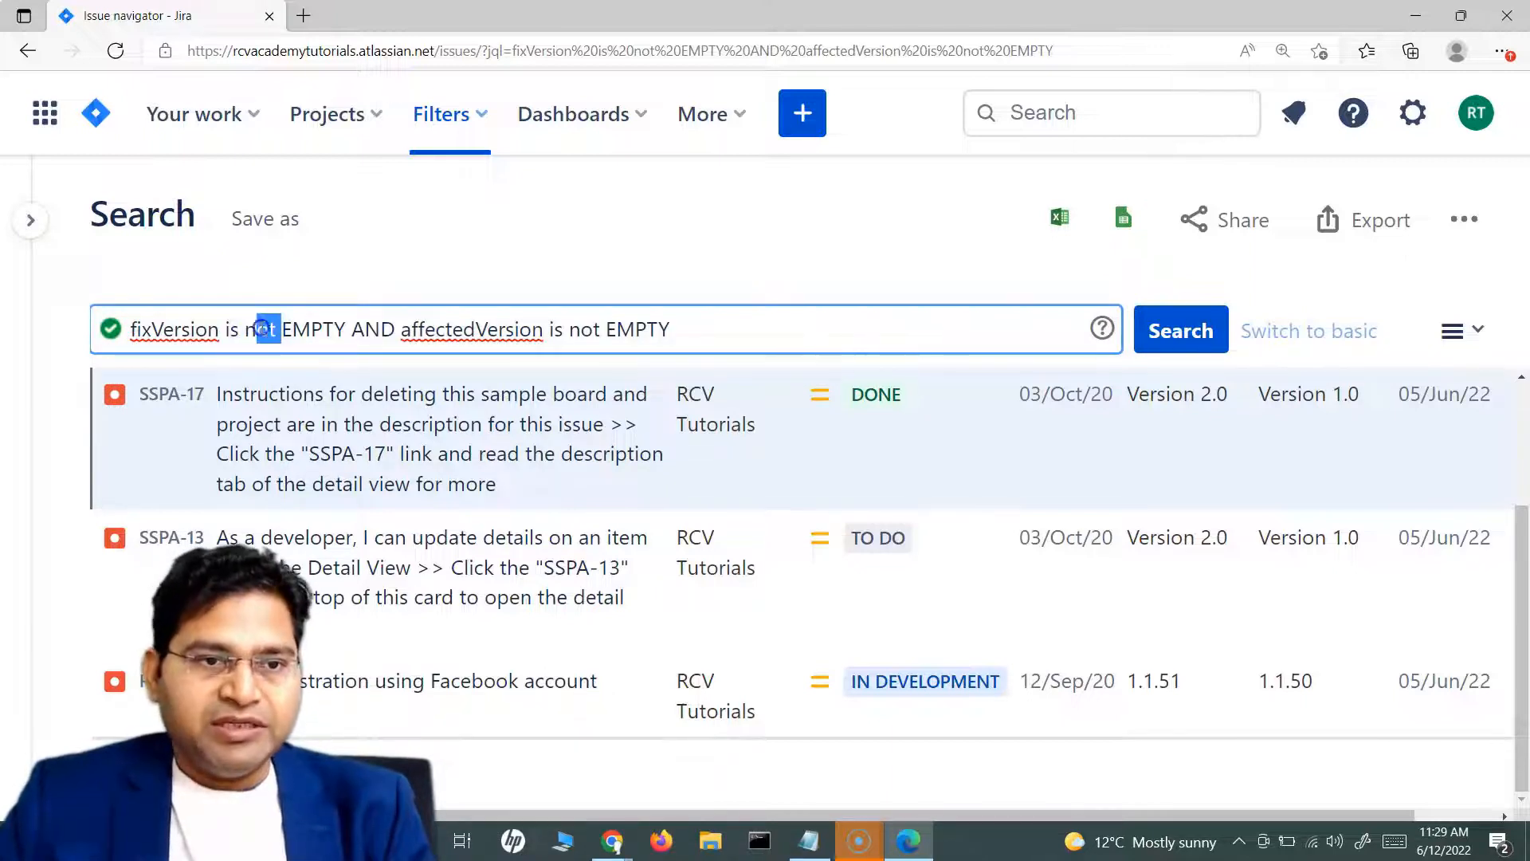
pyautogui.press('BackSpace')
pyautogui.click(563, 330)
pyautogui.press('BackSpace')
pyautogui.click(534, 330)
pyautogui.click(627, 269)
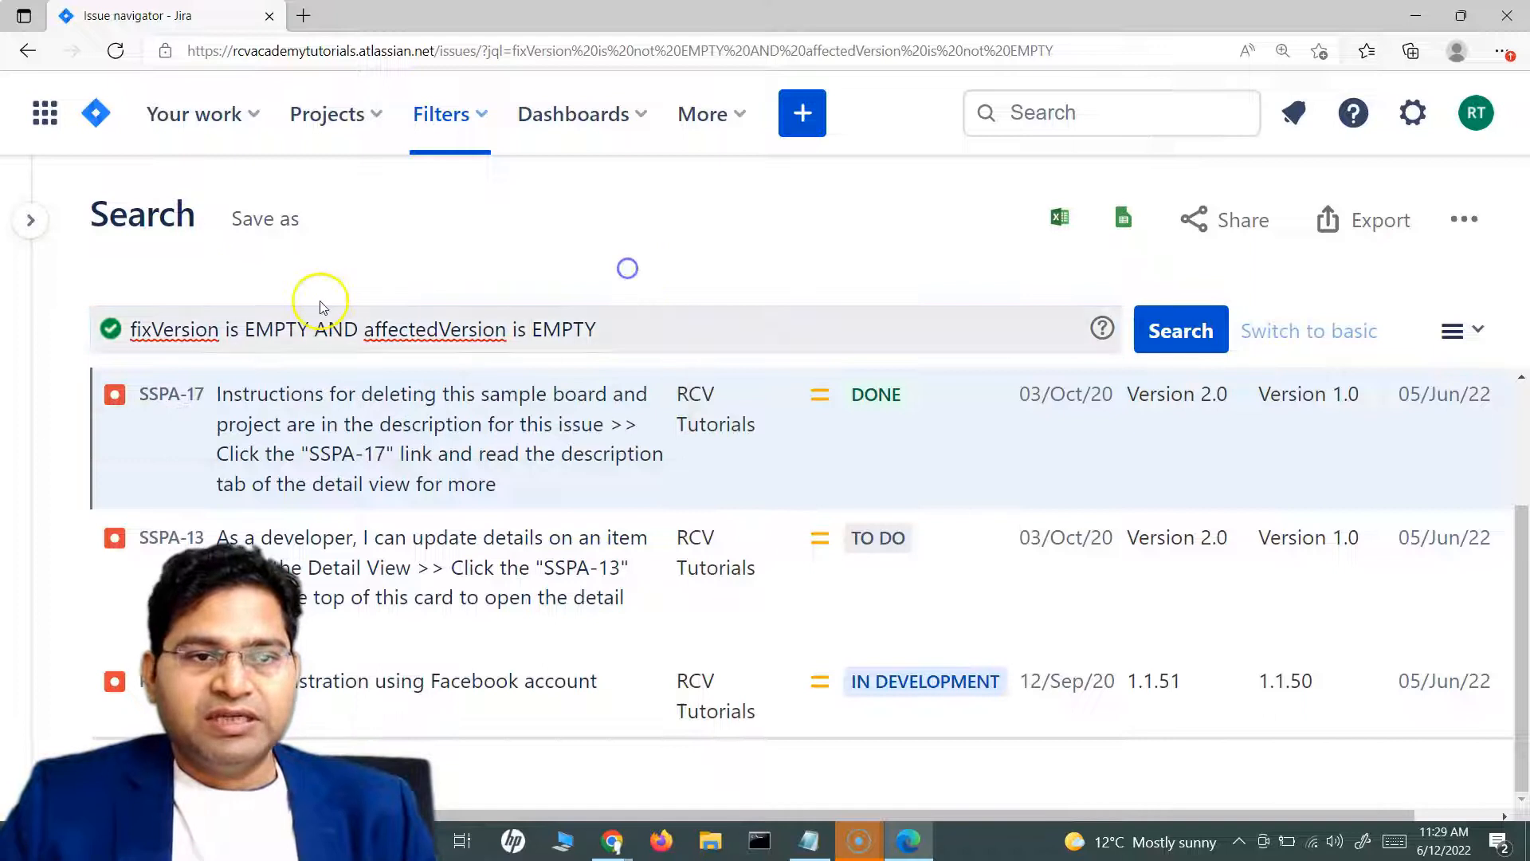
# - Run the search and look through the listed issues, checking the fix versions and affects versions columns
pyautogui.click(1176, 333)
pyautogui.scroll(-10, 861, 571)
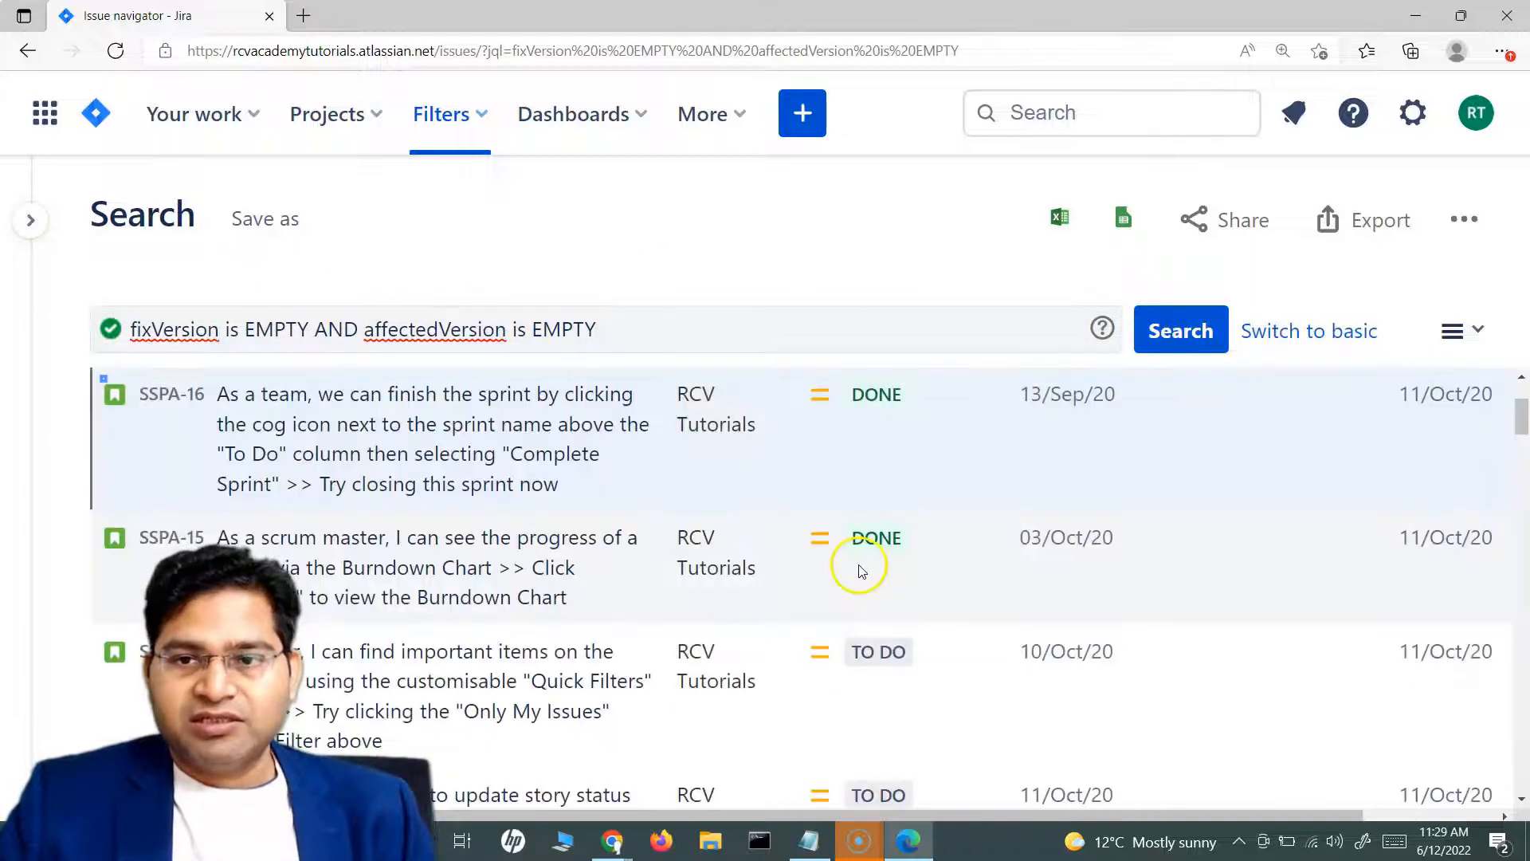
pyautogui.scroll(-15, 1195, 611)
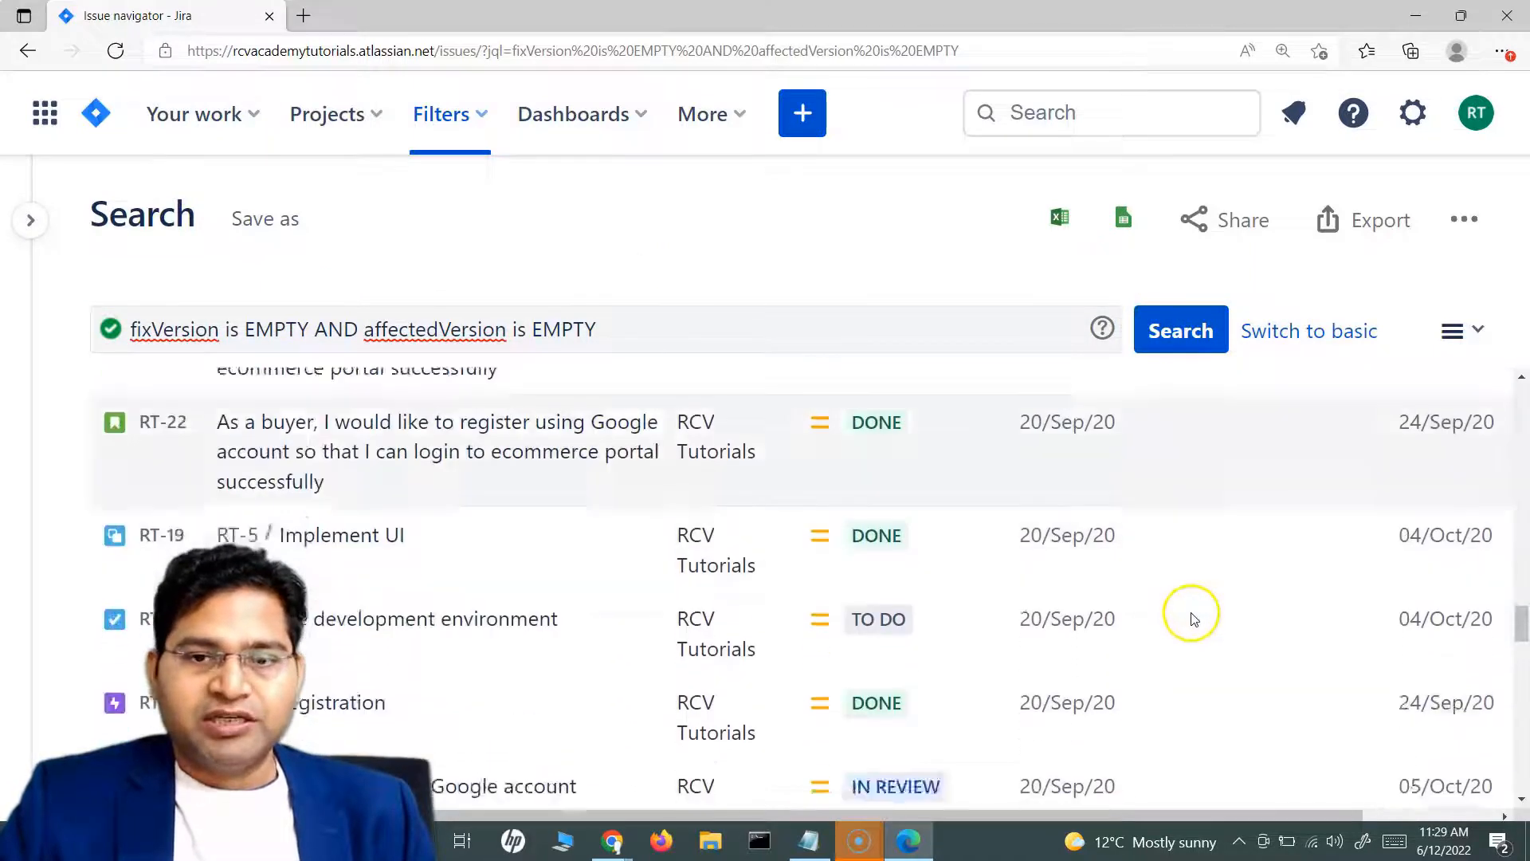
pyautogui.scroll(-5, 1194, 619)
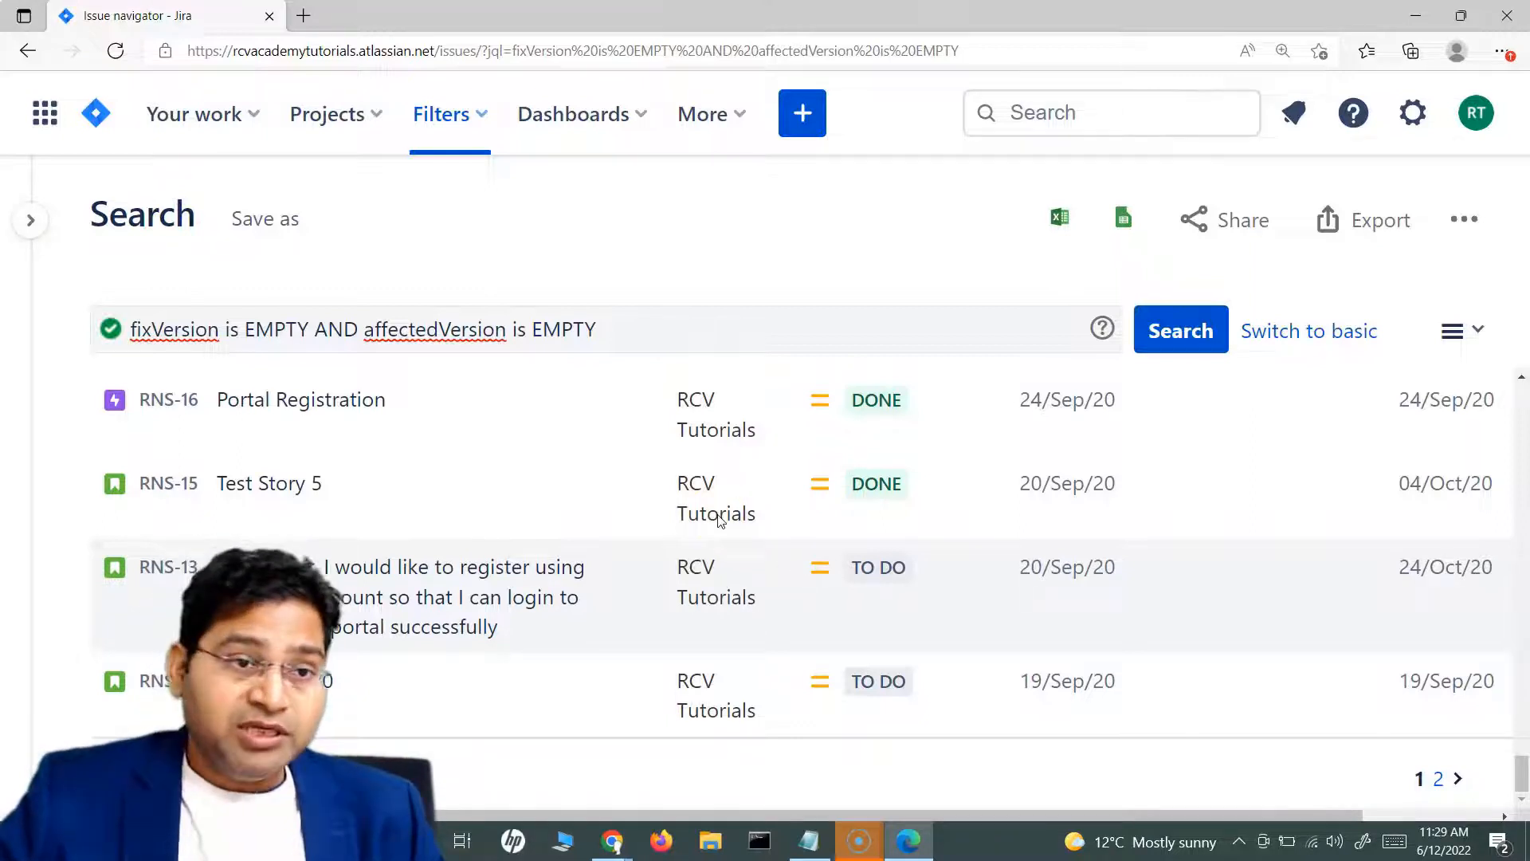
pyautogui.scroll(15, 659, 571)
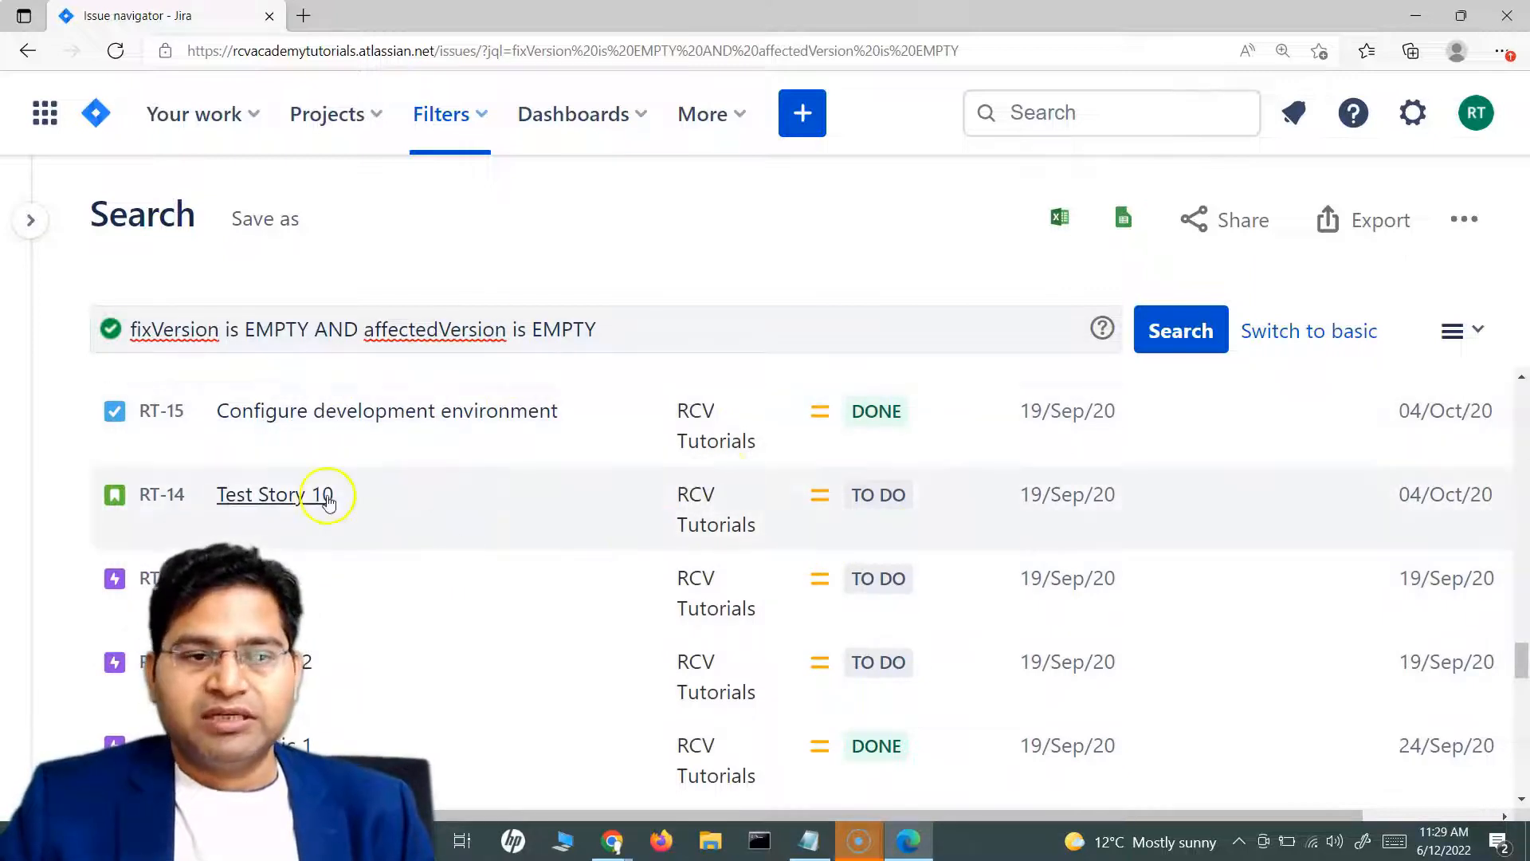
pyautogui.scroll(3, 359, 462)
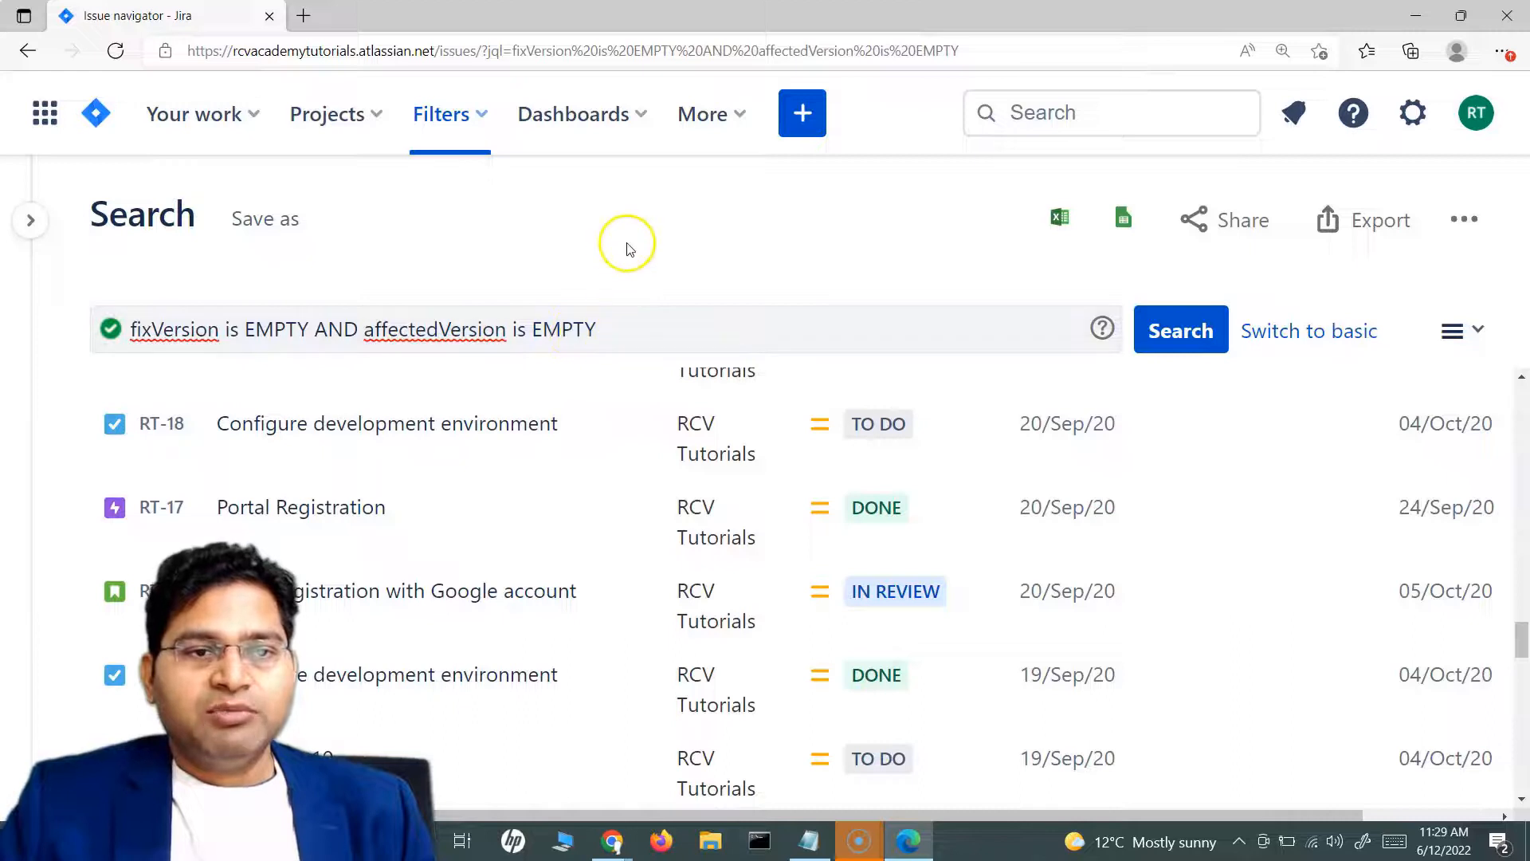
pyautogui.scroll(8, 591, 413)
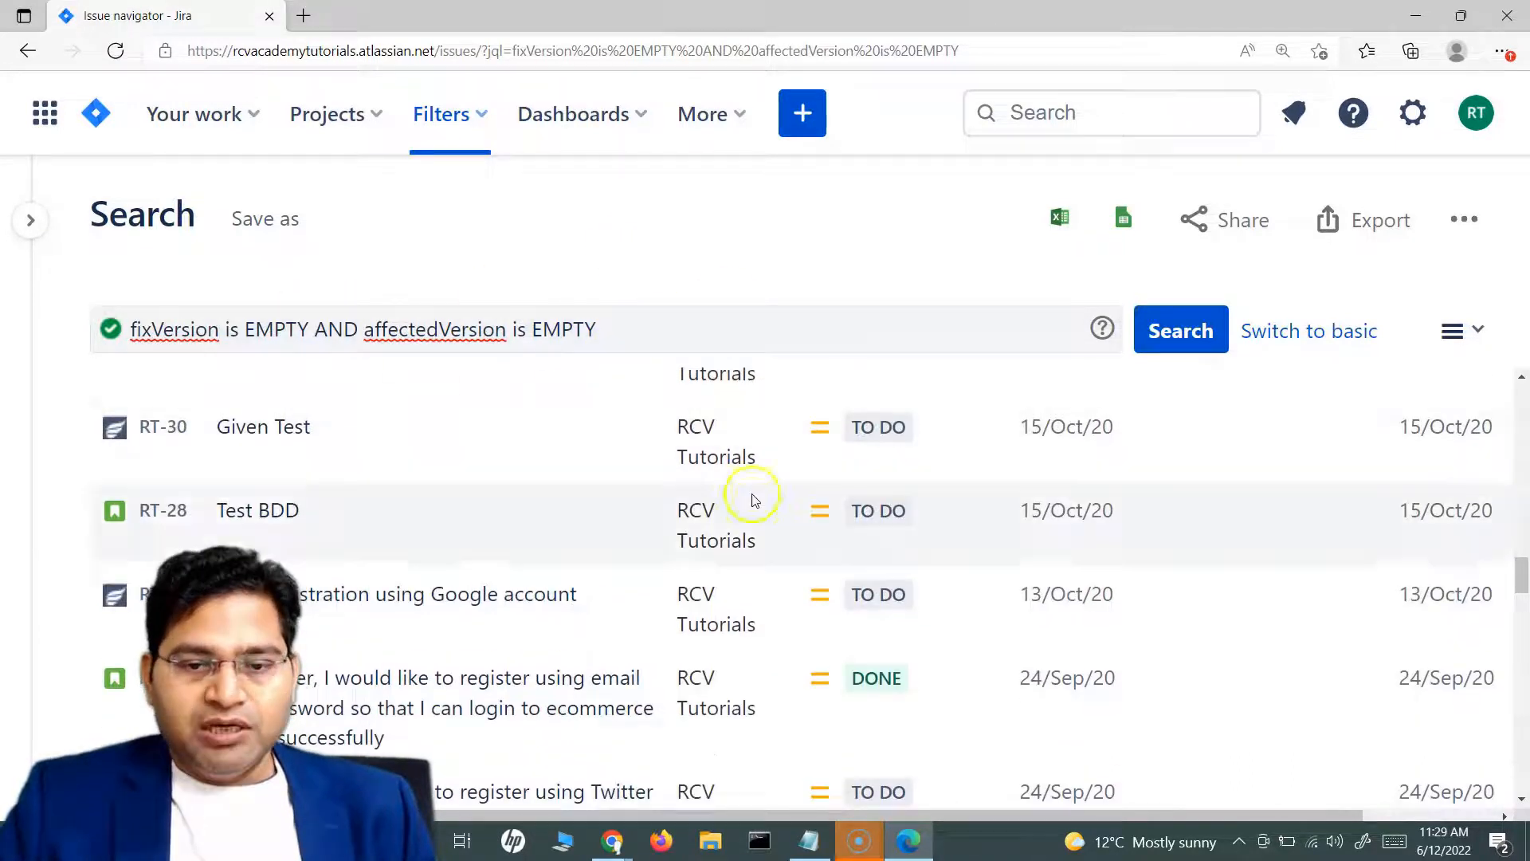
# - Switch to the JQL Operators slide to read the WAS operator's definition, and return to the Jira issue search
pyautogui.click(911, 851)
pyautogui.click(405, 315)
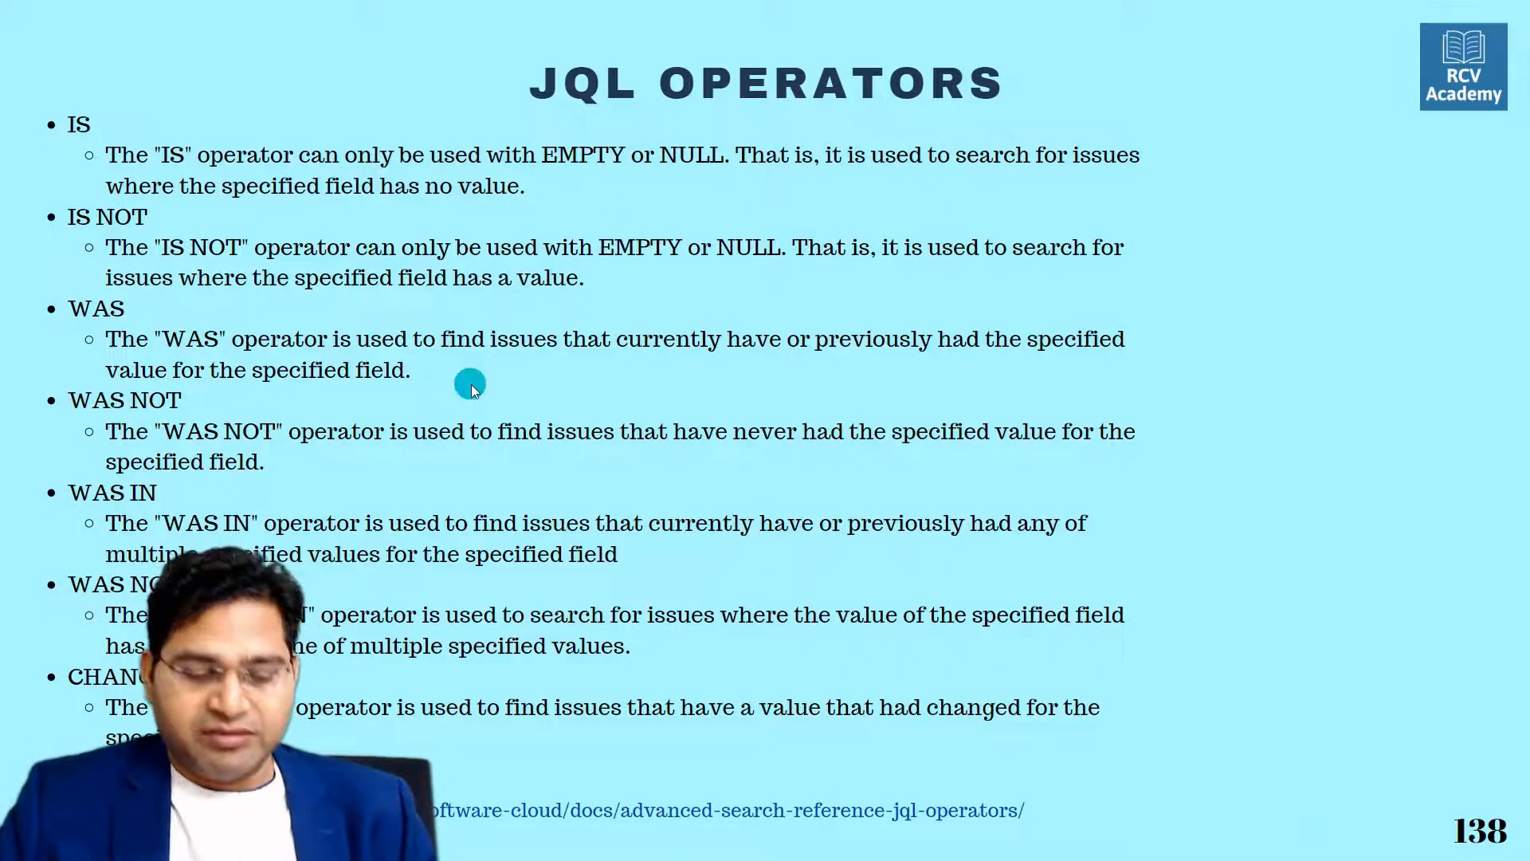
pyautogui.press('Escape')
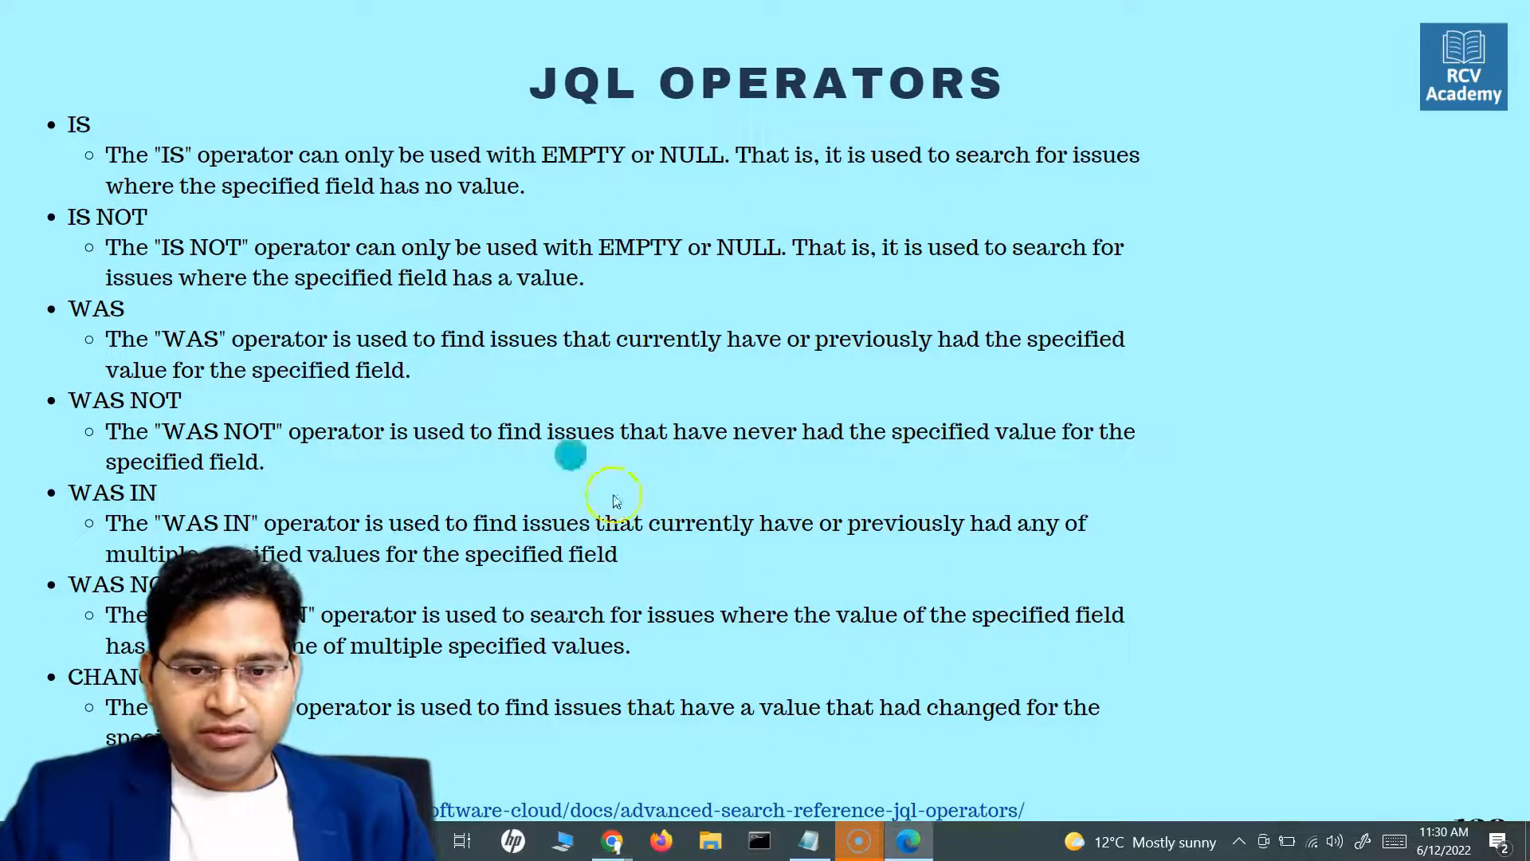
pyautogui.click(908, 841)
# - Replace the JQL query with the reporter field and the was operator
pyautogui.tripleClick(676, 332)
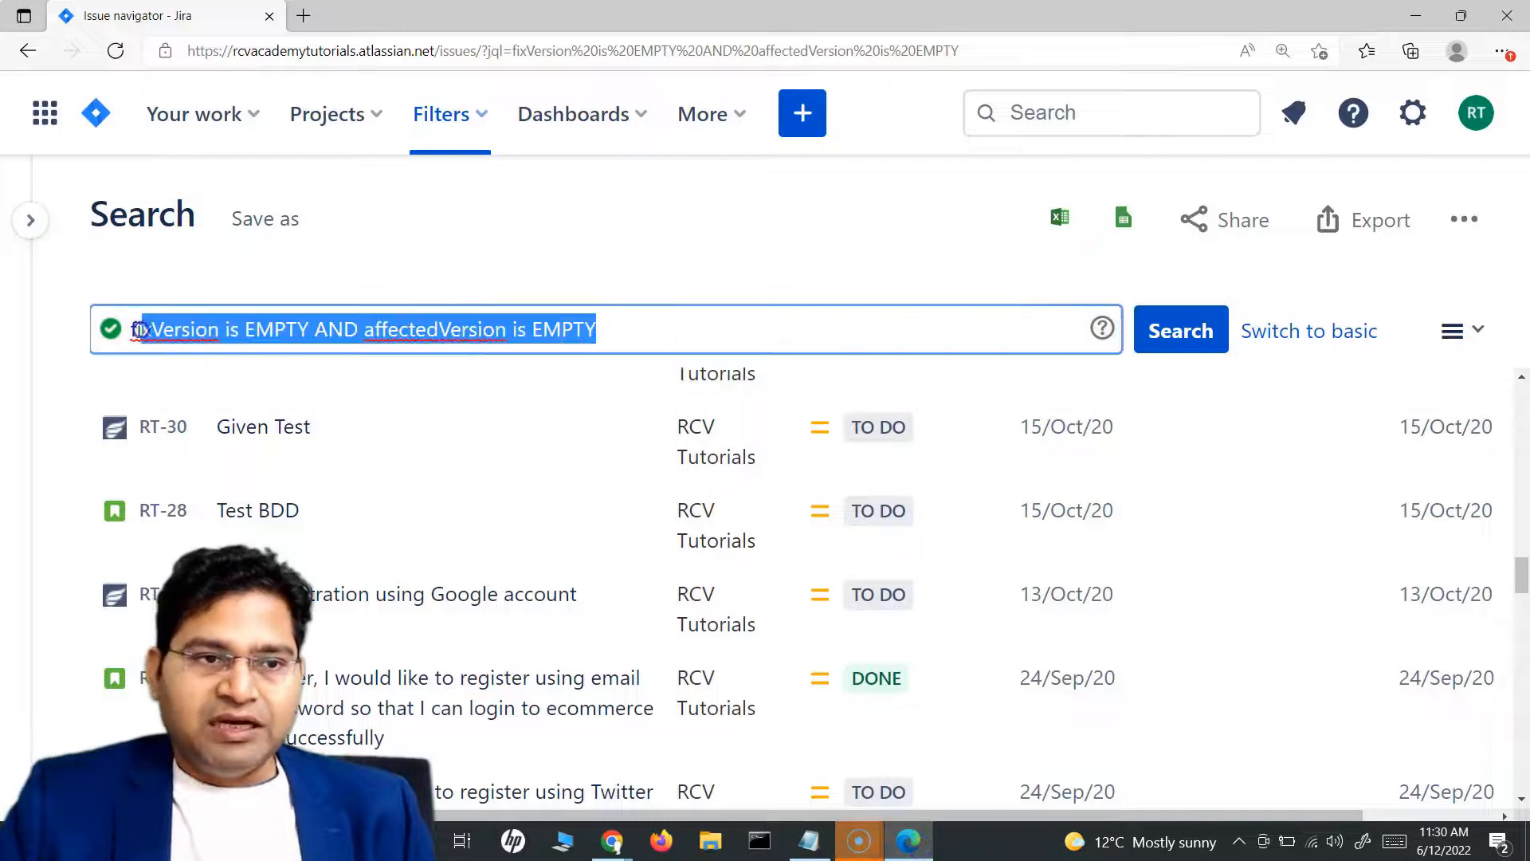
pyautogui.scroll(10, 728, 540)
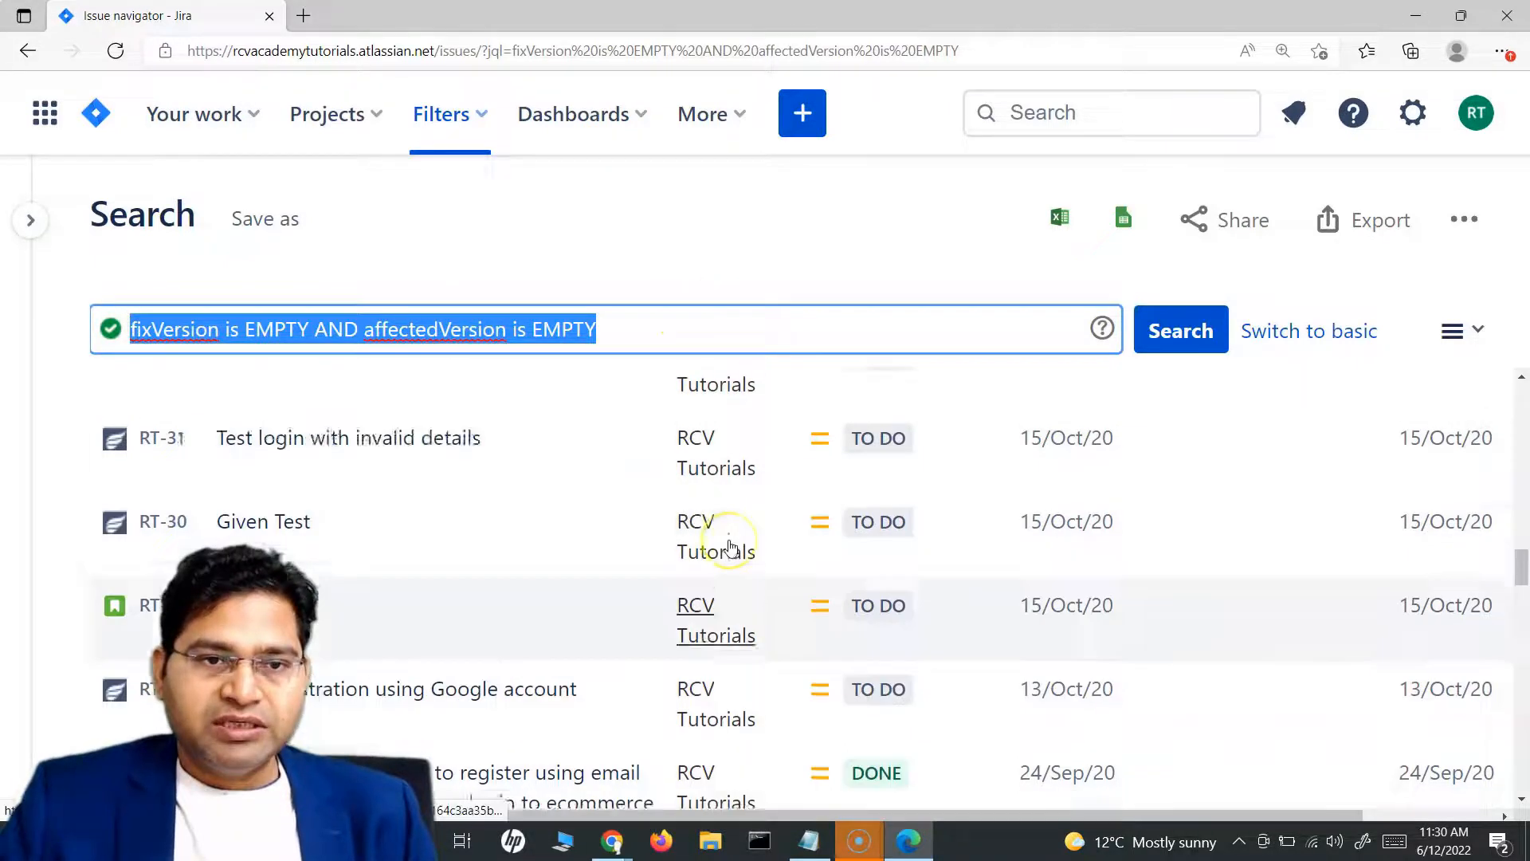
pyautogui.scroll(5, 758, 532)
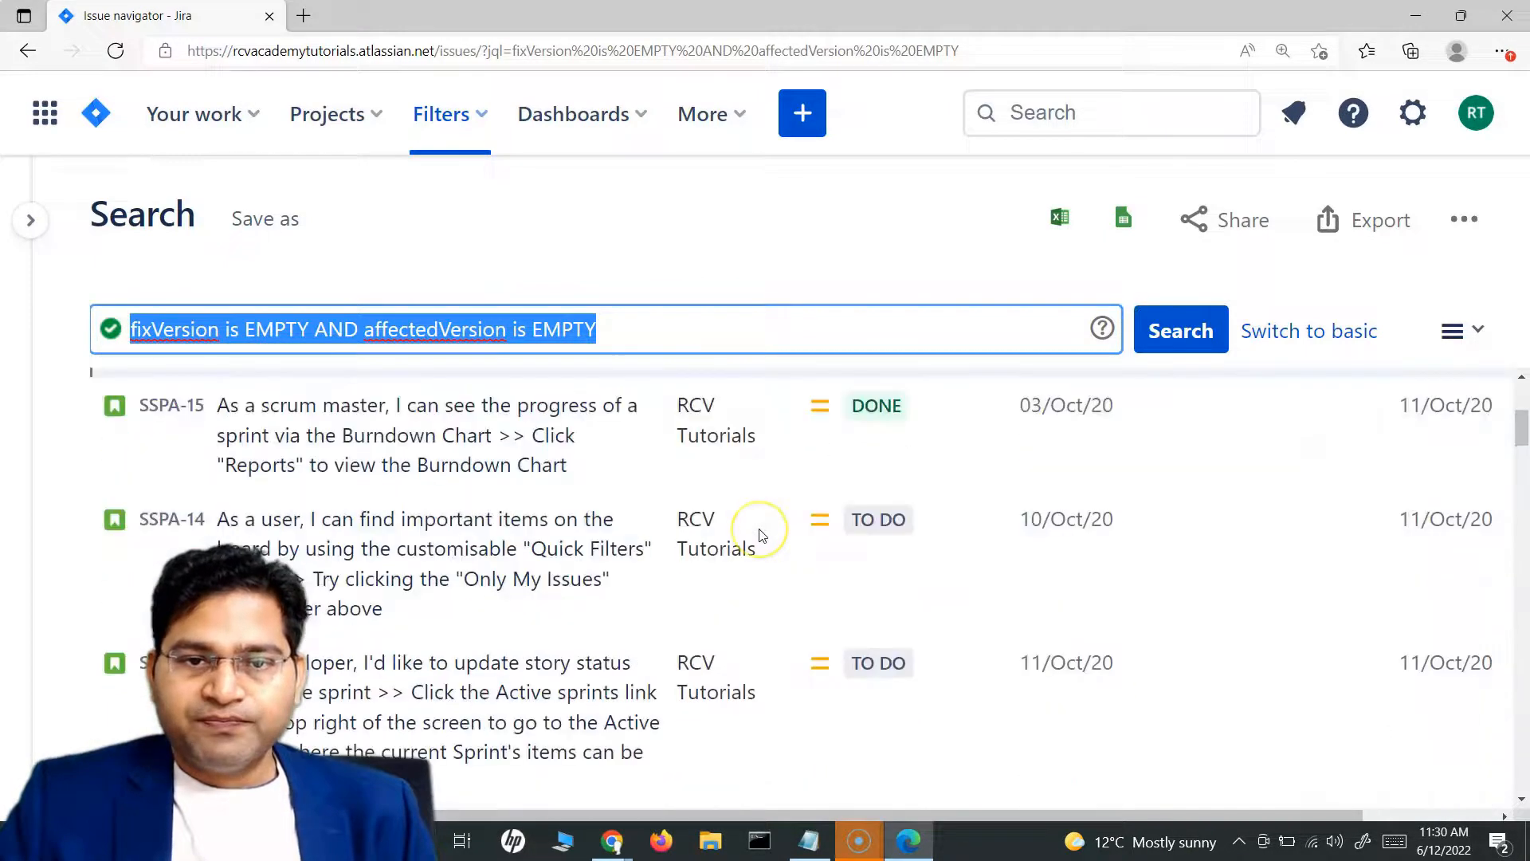
pyautogui.write('report')
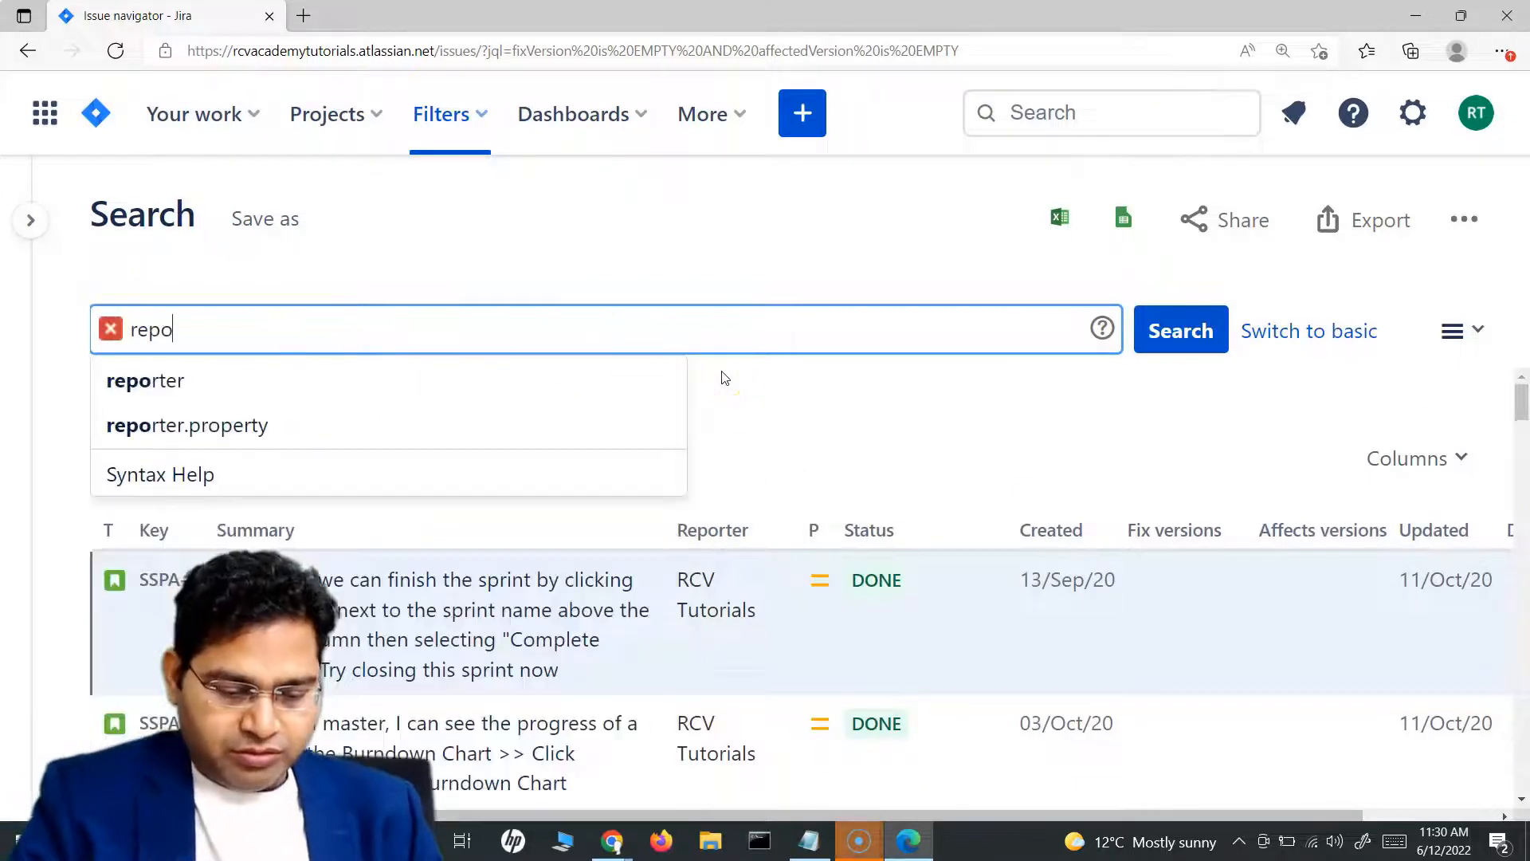
pyautogui.click(495, 396)
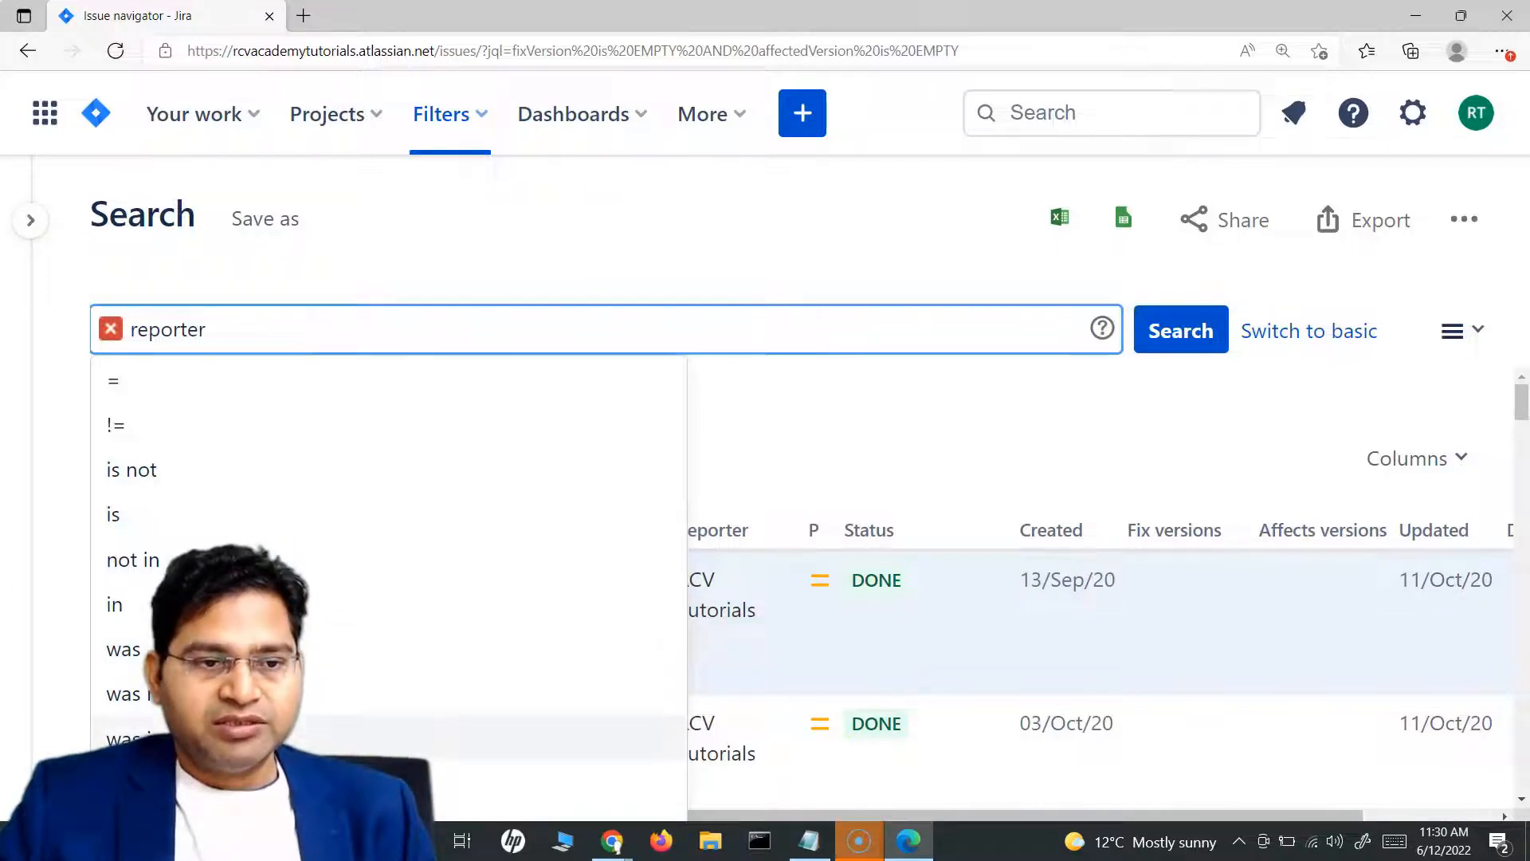
pyautogui.click(263, 649)
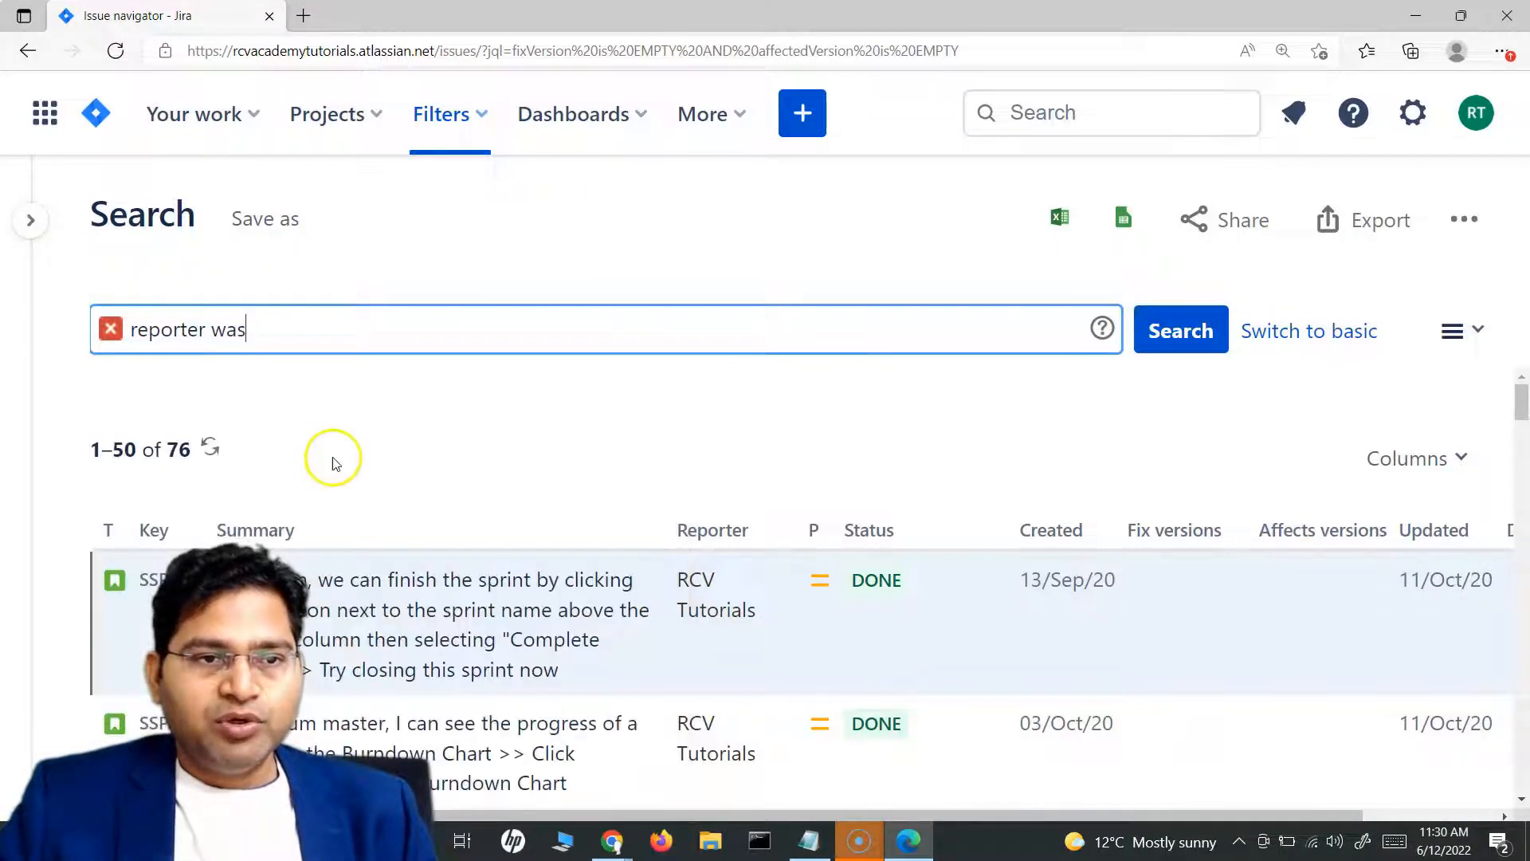
# - Look up rcv for the reporter value, pick a suggested user account, run the search and check the issues' reporters
pyautogui.write('rc')
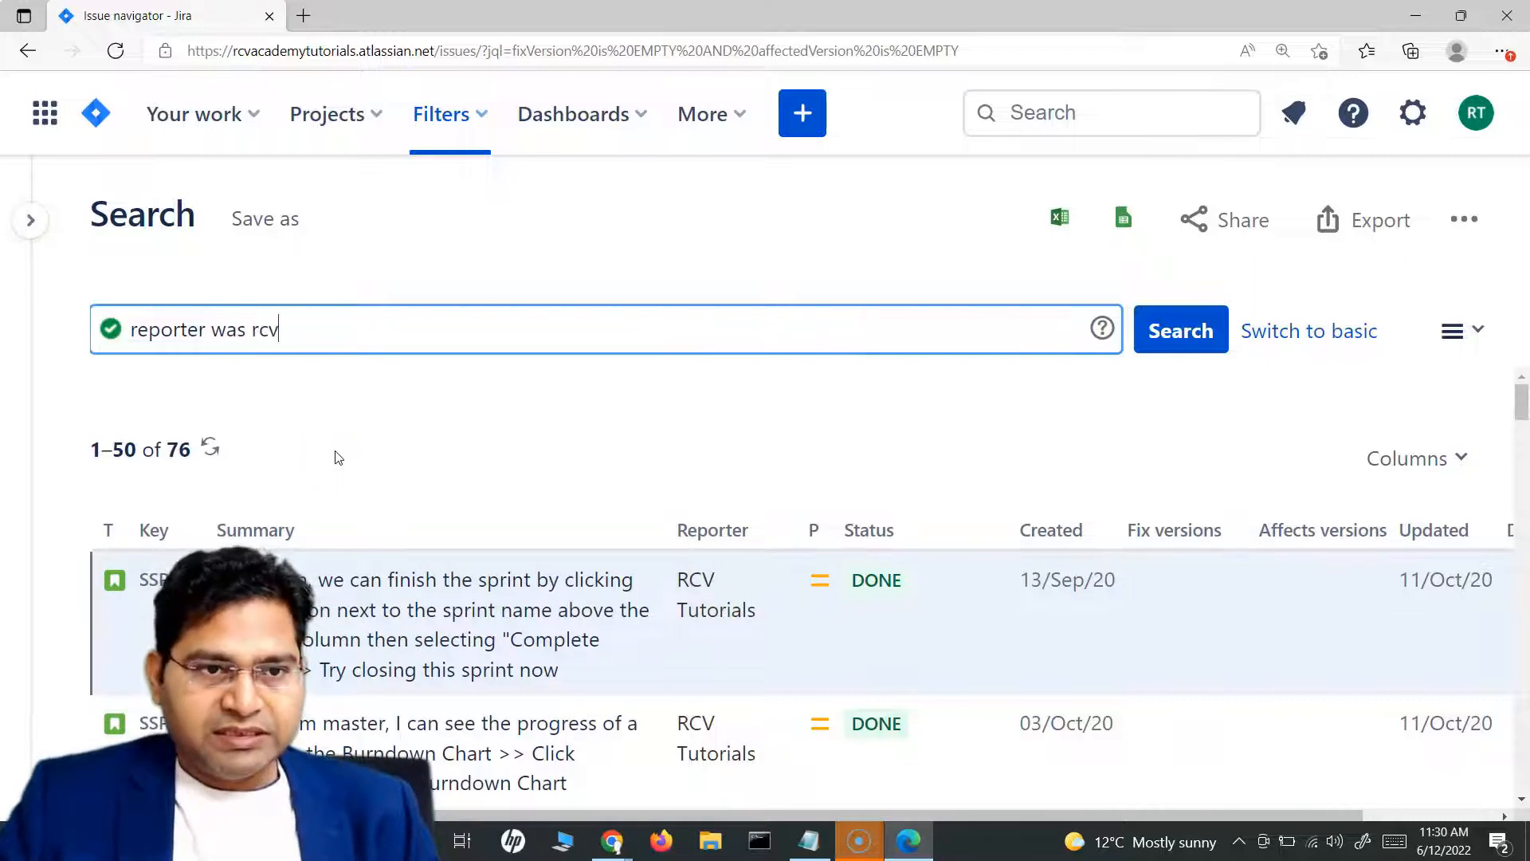
pyautogui.write('v')
pyautogui.click(205, 428)
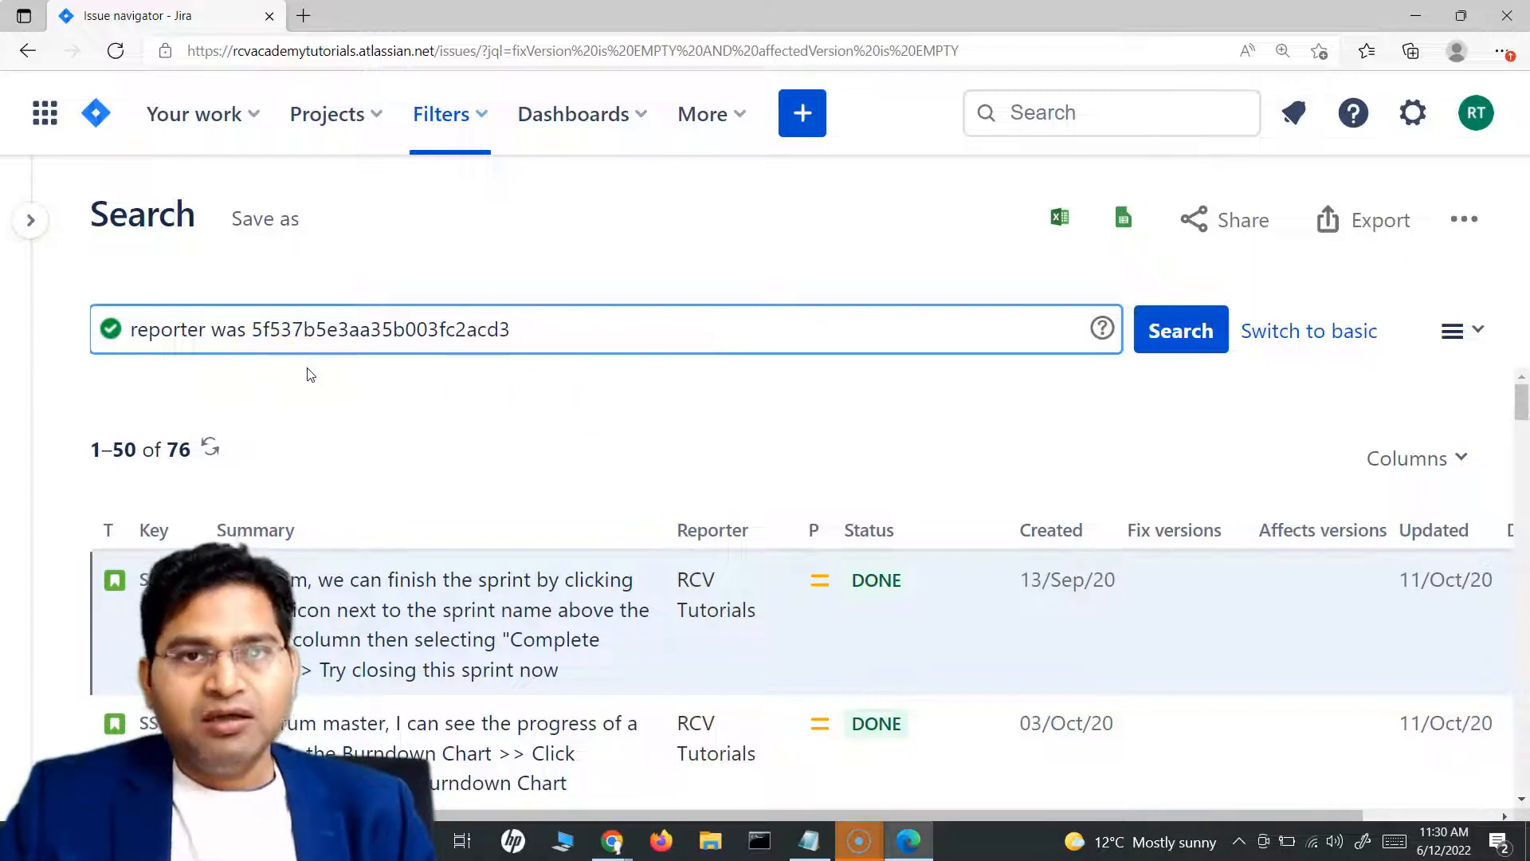
pyautogui.click(1178, 330)
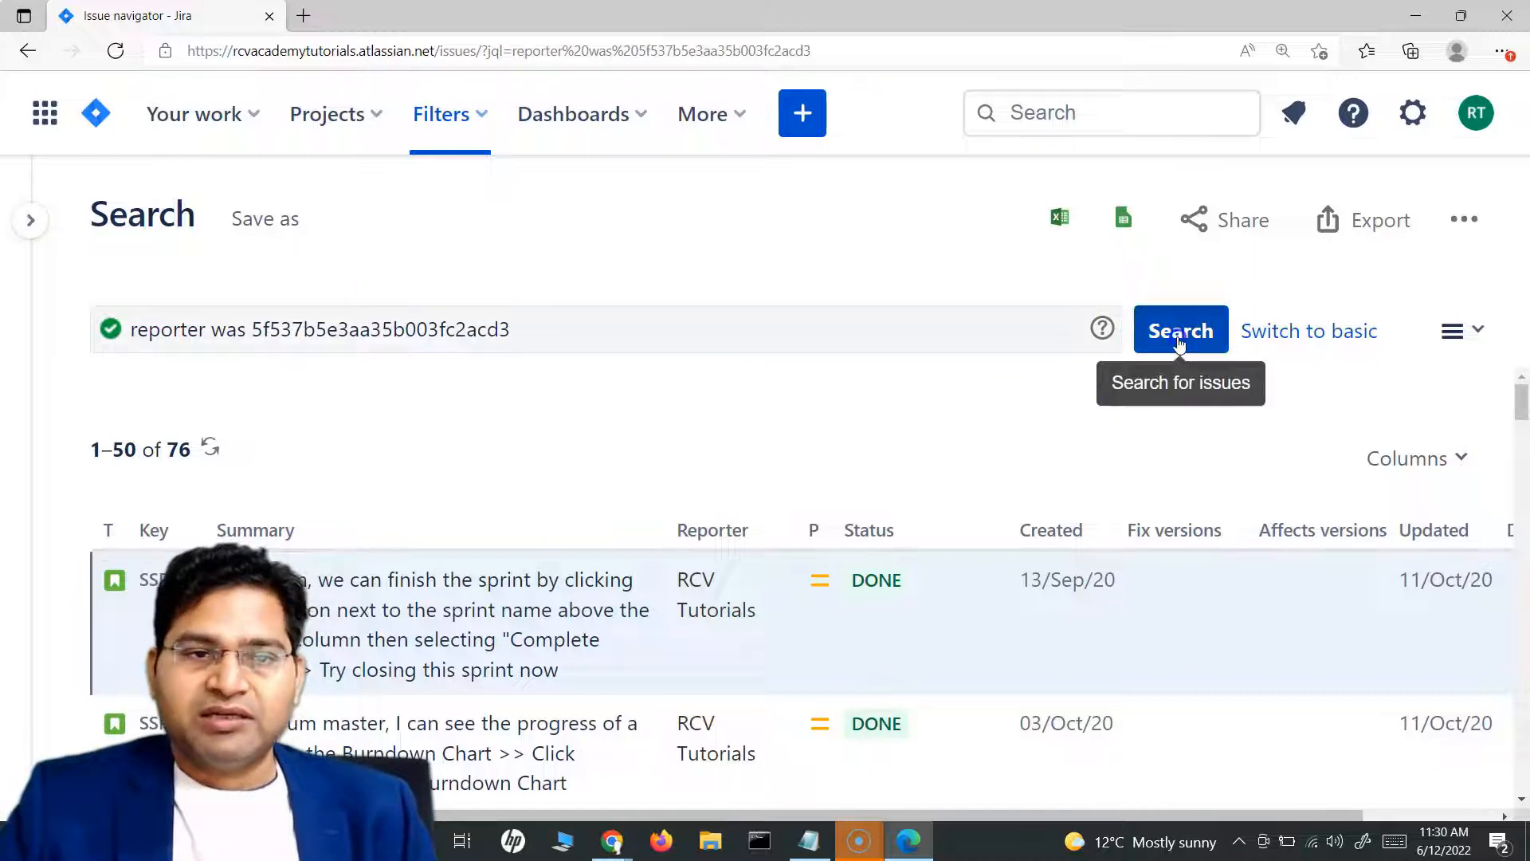
pyautogui.scroll(-1, 864, 403)
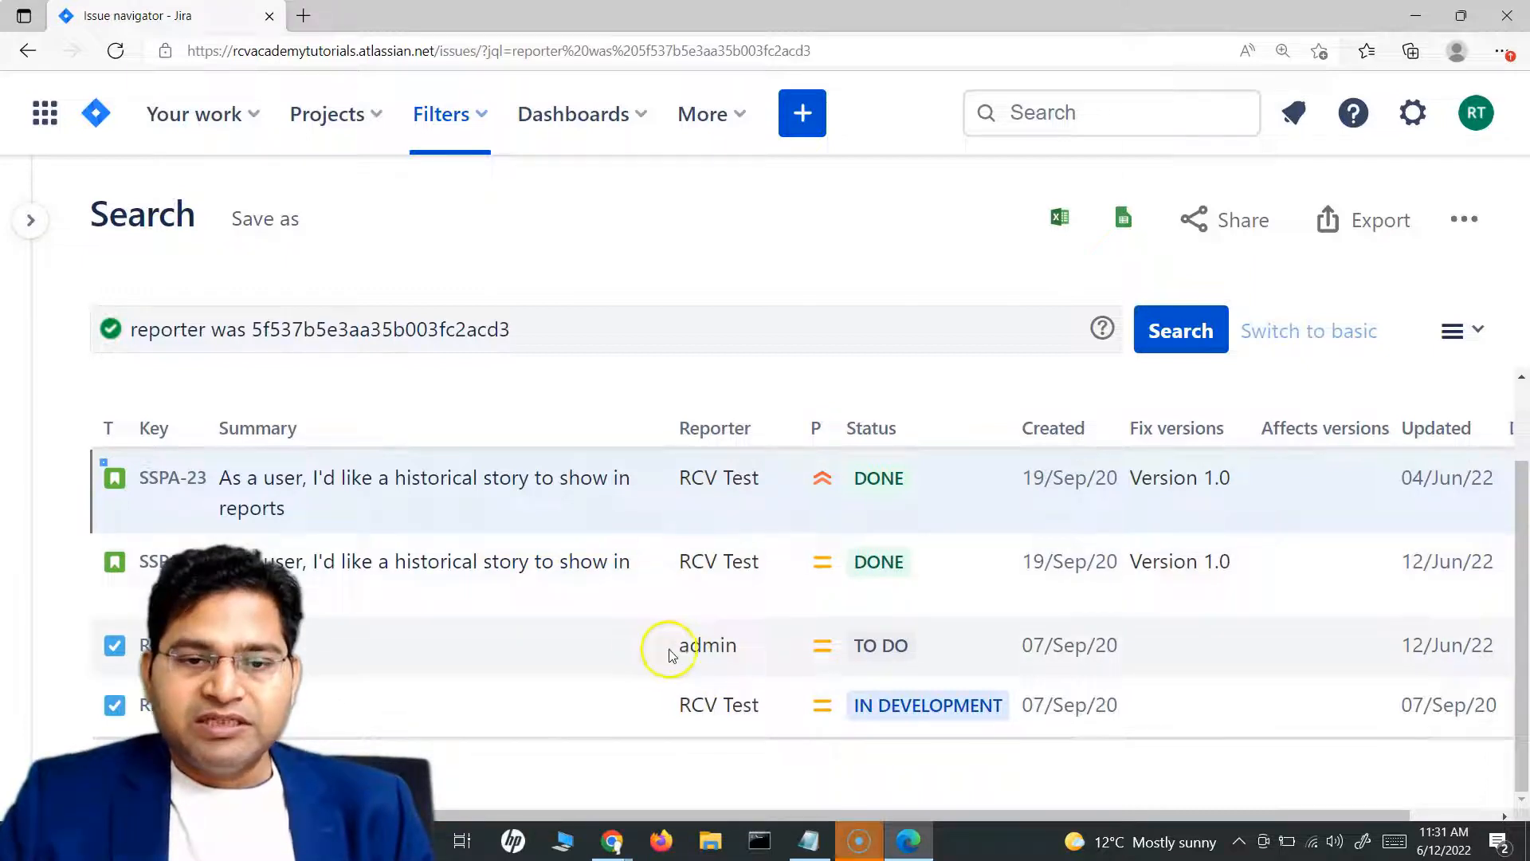
# - Open issue SSPA-22 in a separate browser tab and set its reporter to RCV Tutorials
pyautogui.keyDown('ctrl'); pyautogui.click(154, 567); pyautogui.keyUp('ctrl')
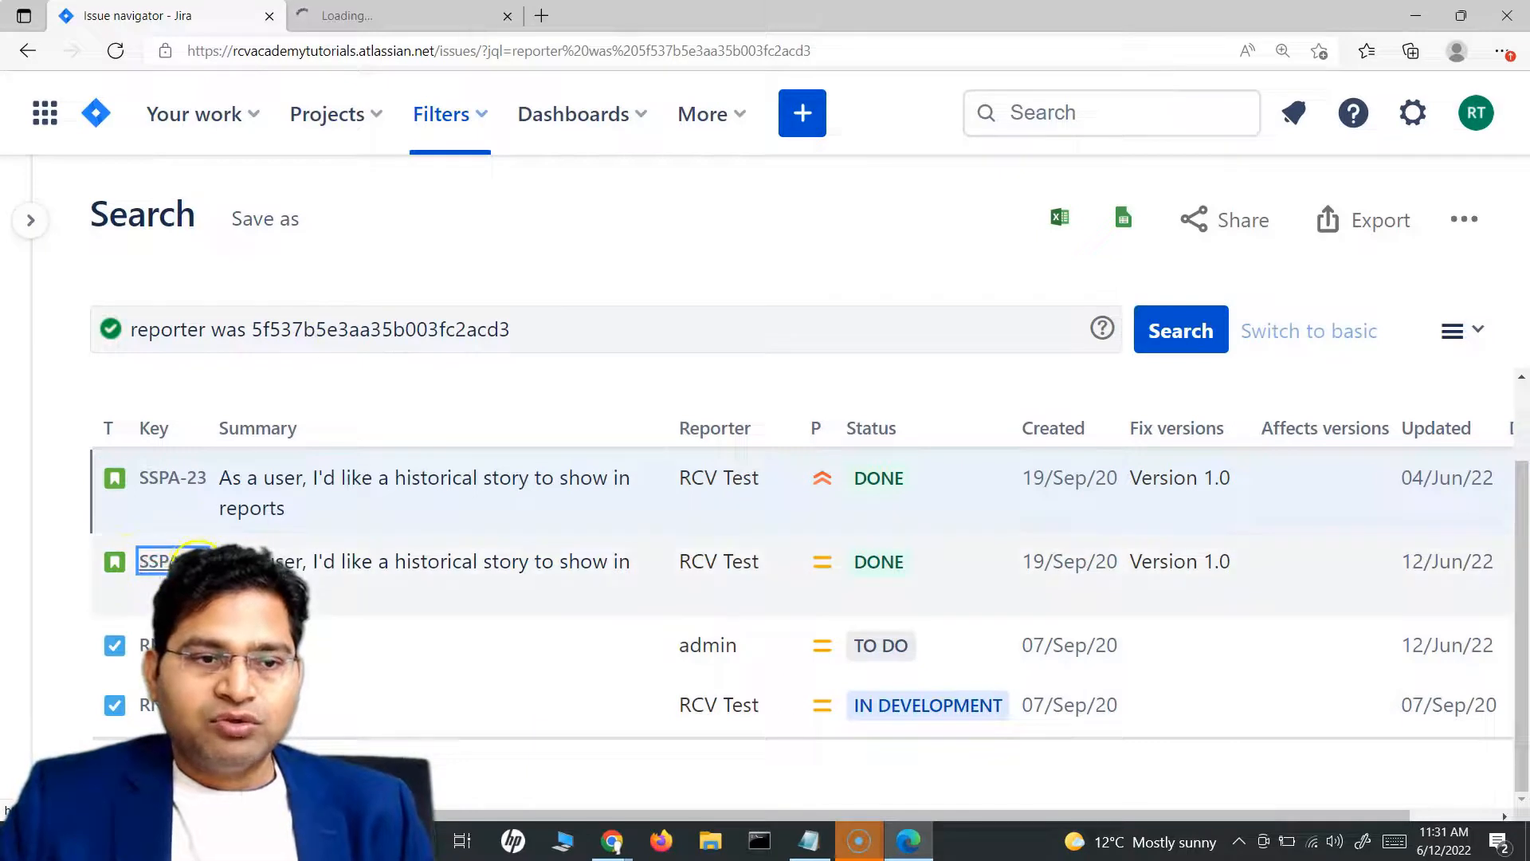
pyautogui.click(375, 16)
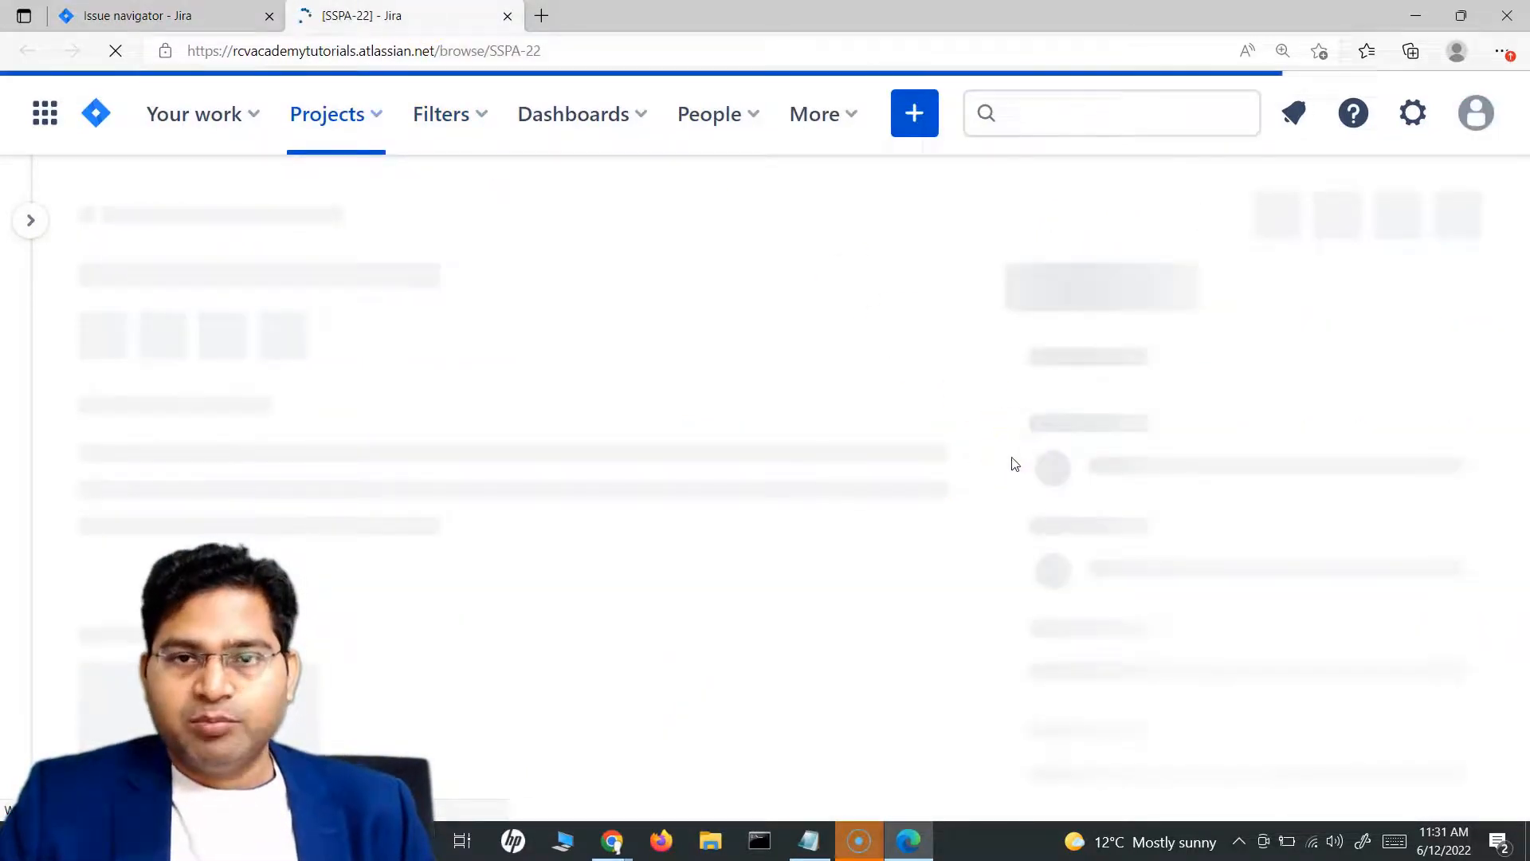
pyautogui.scroll(-2, 1140, 709)
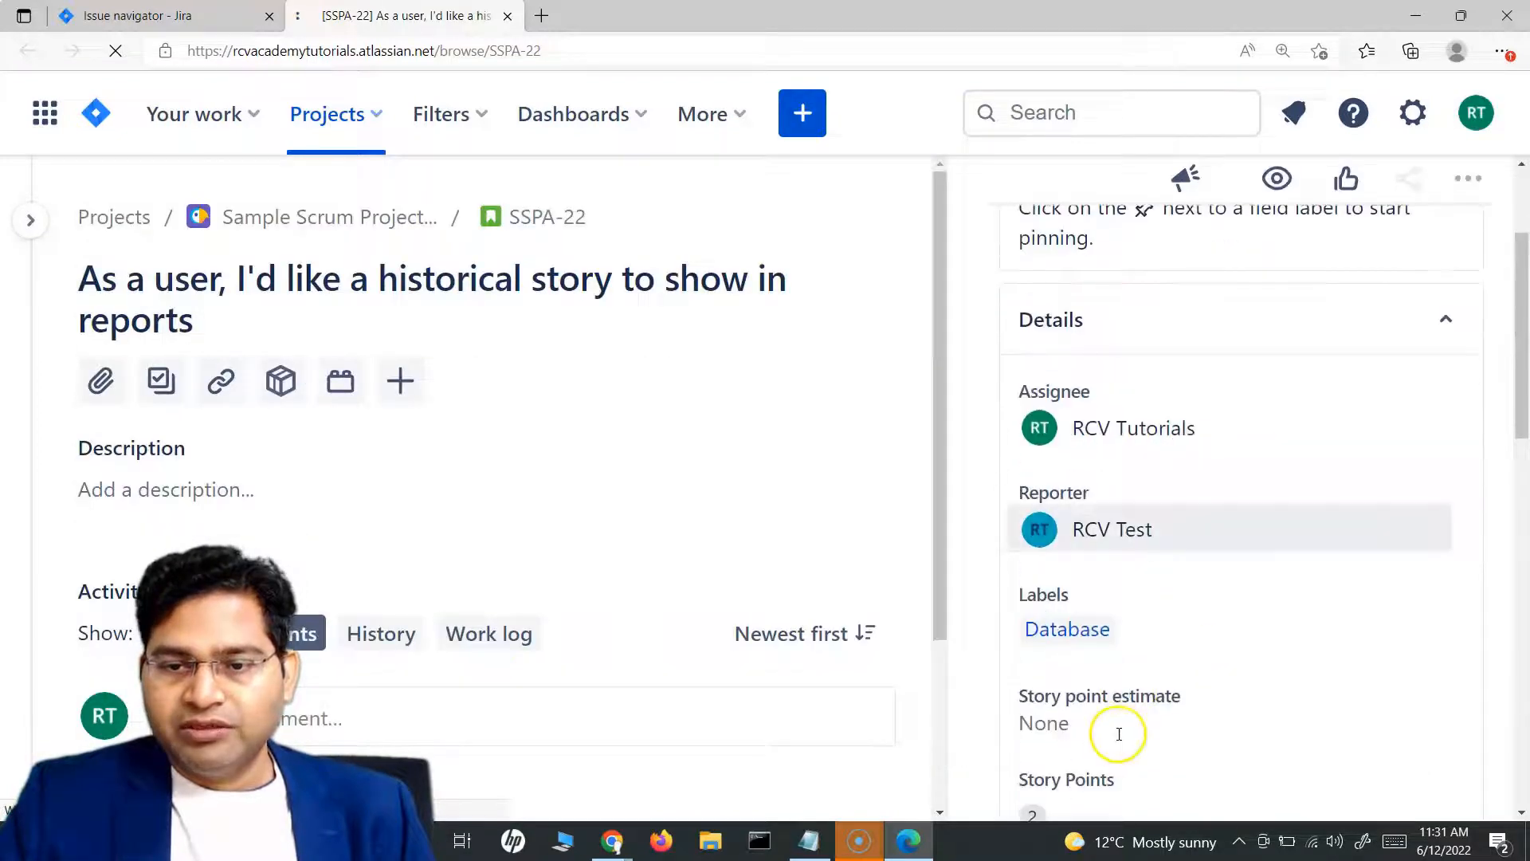
pyautogui.click(1189, 540)
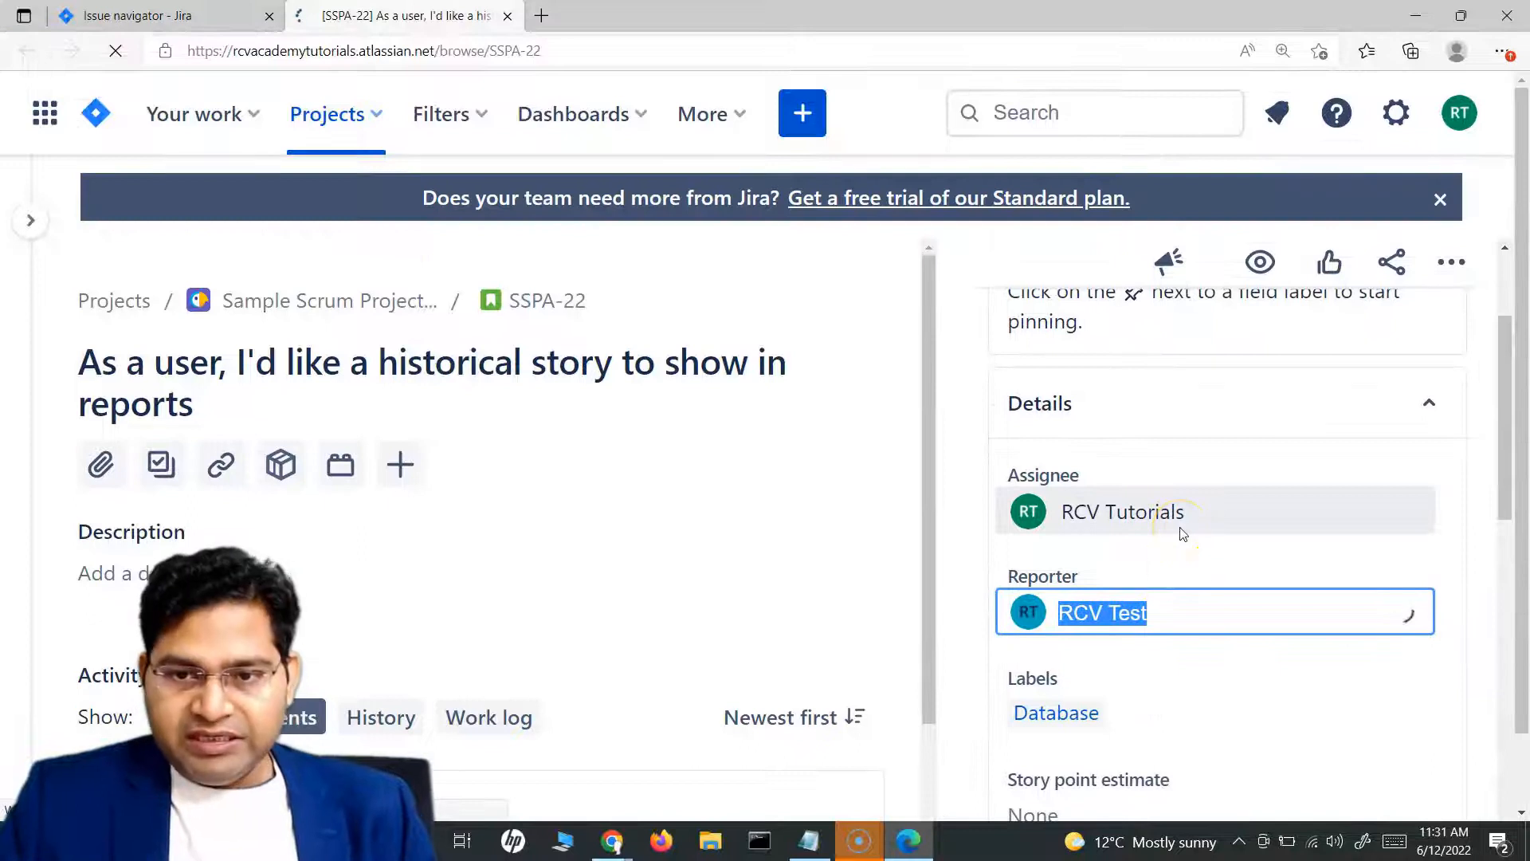
pyautogui.write('rc')
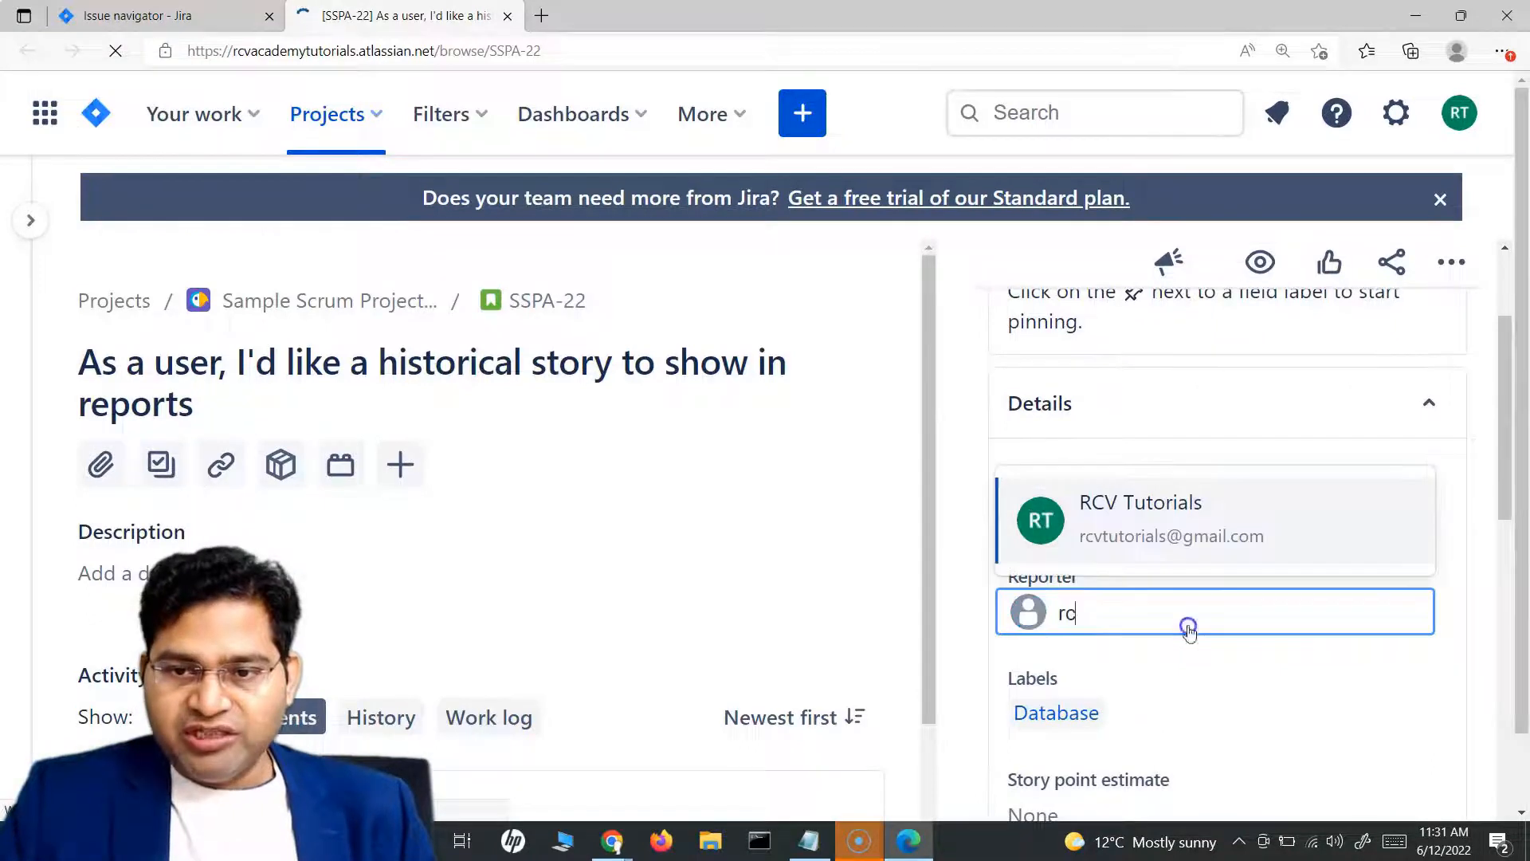
pyautogui.click(1189, 544)
pyautogui.click(1147, 621)
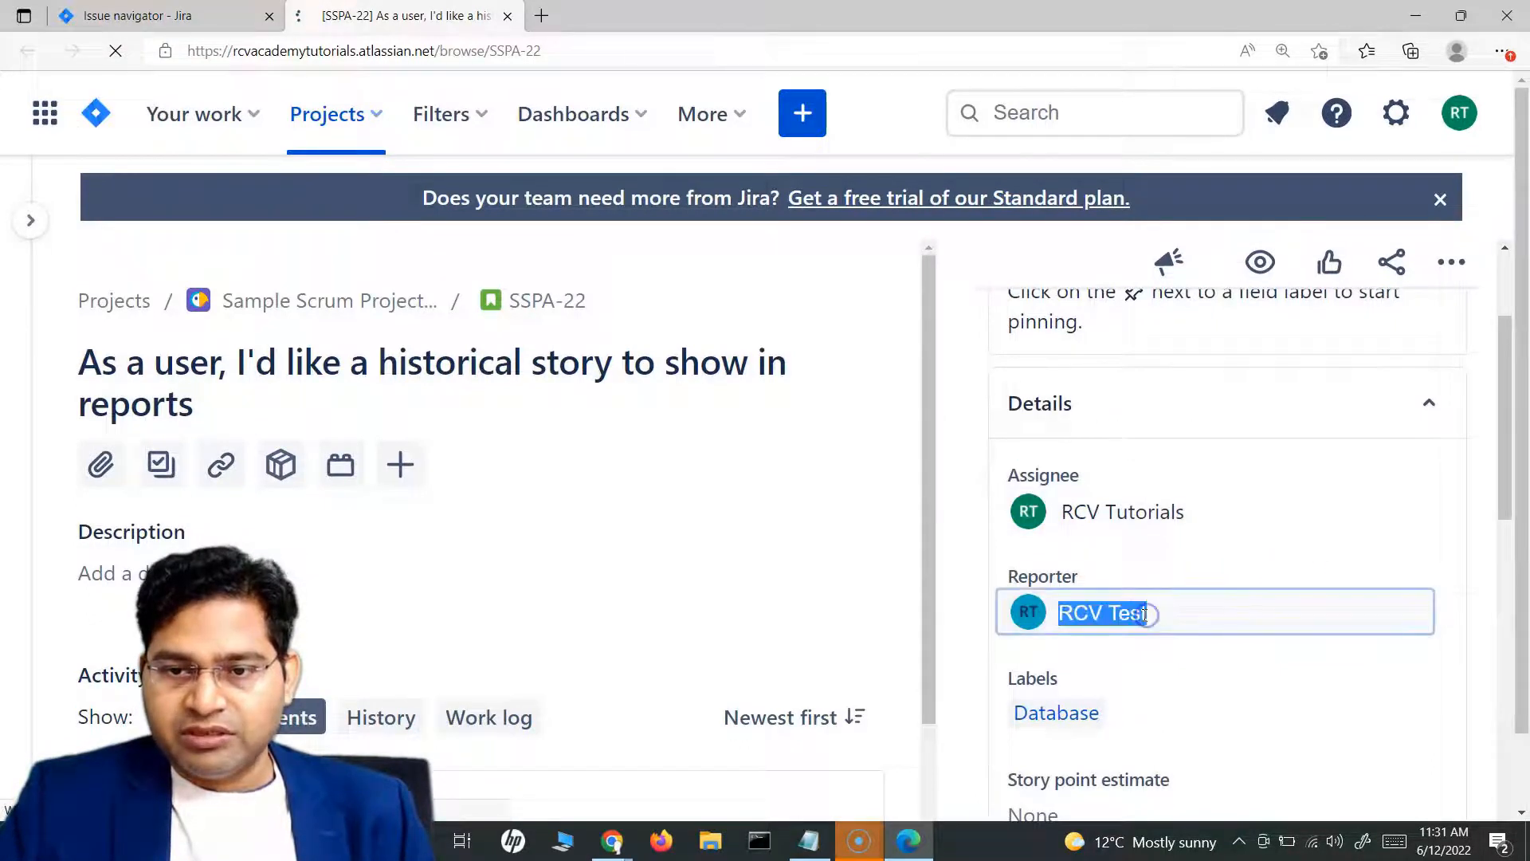
pyautogui.write('rcv')
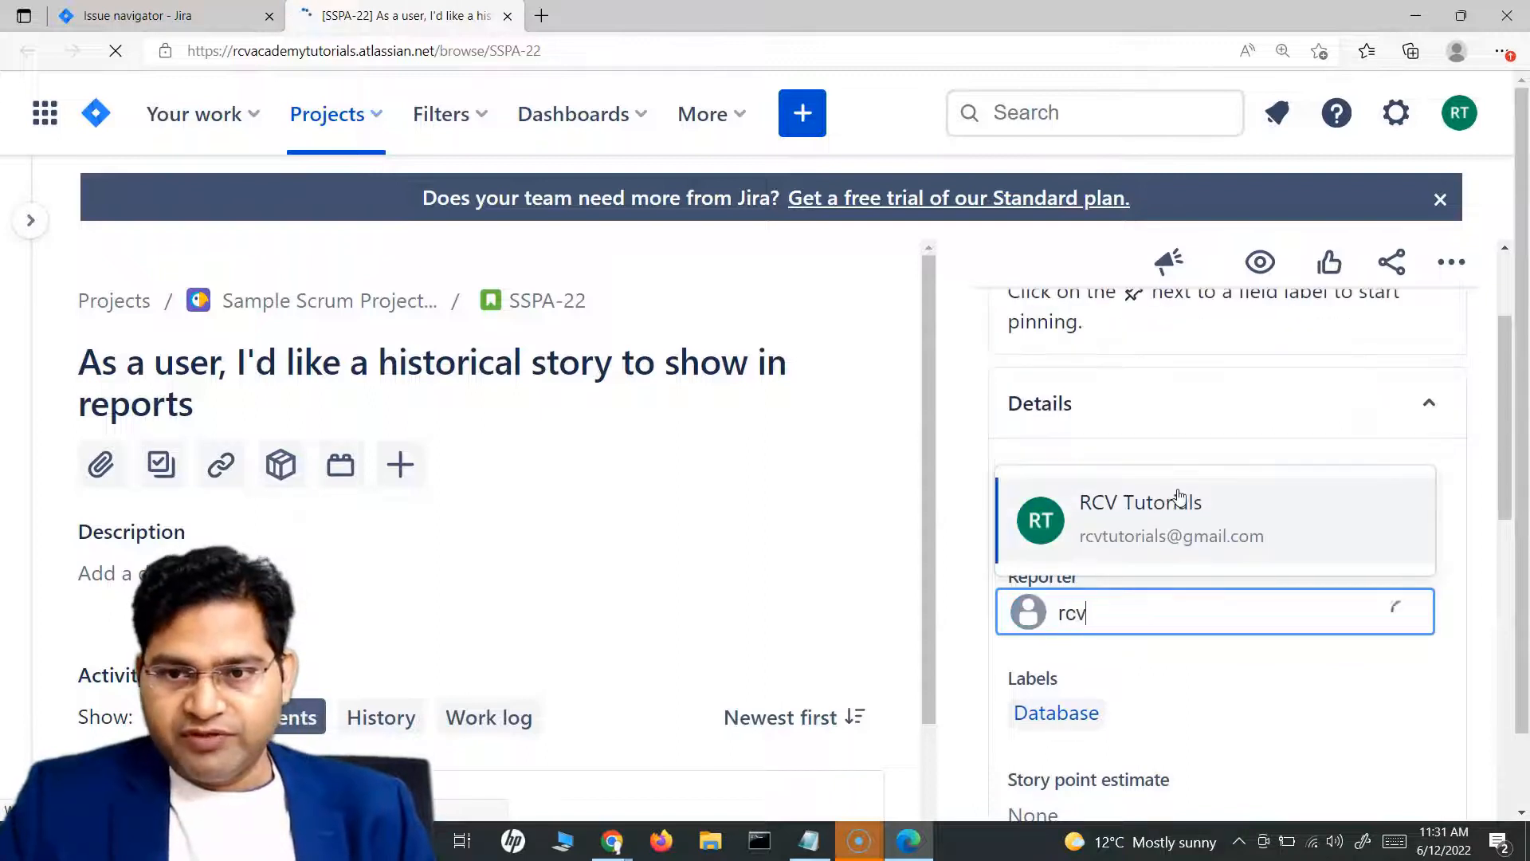
pyautogui.click(1180, 500)
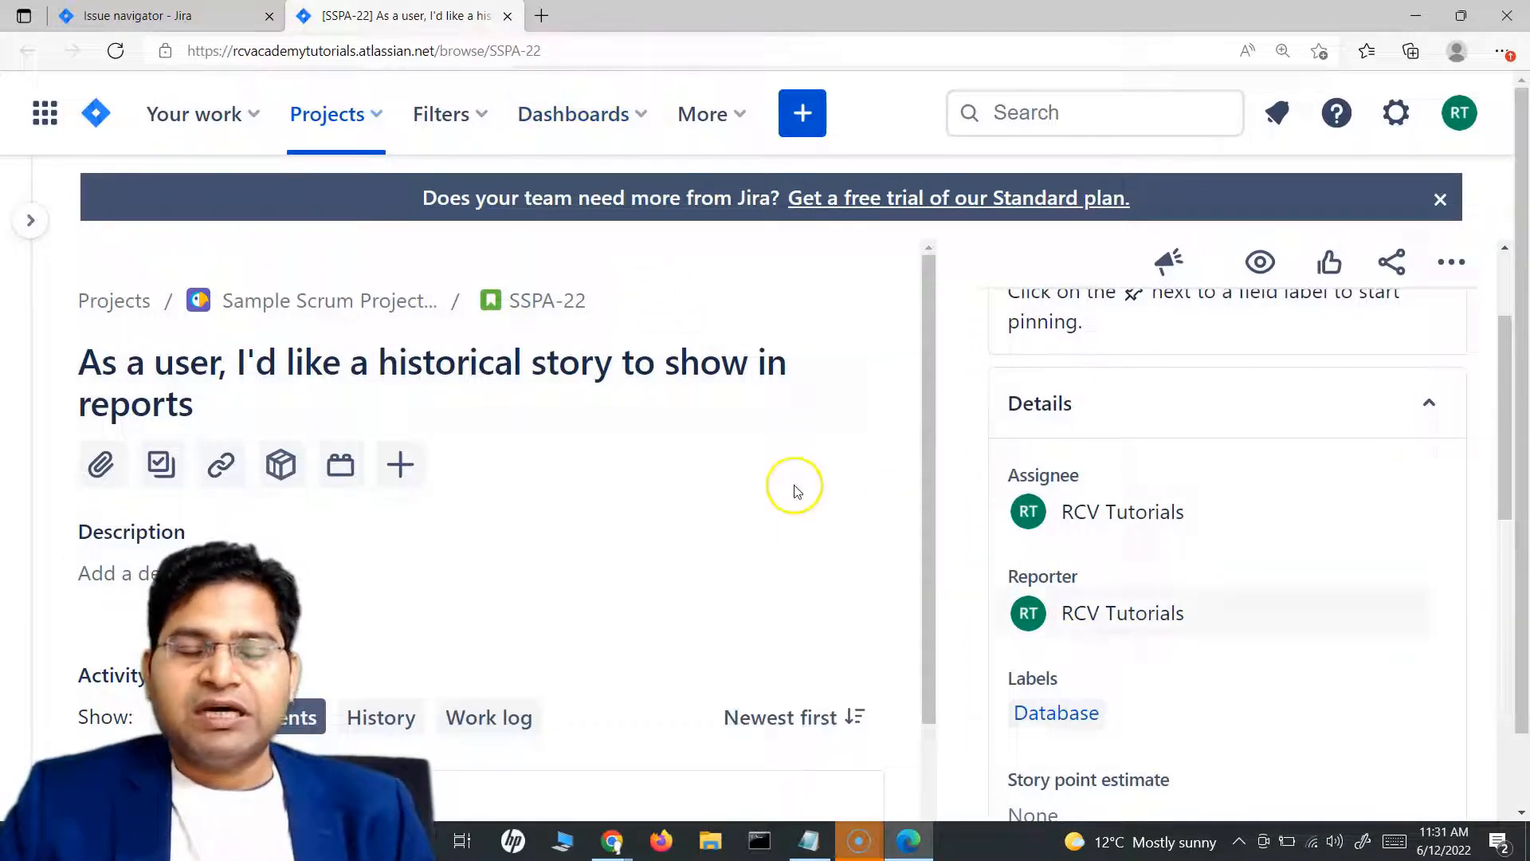
# - Close the issue's browser tab and rerun the reporter was search to refresh the listed issues
pyautogui.click(508, 15)
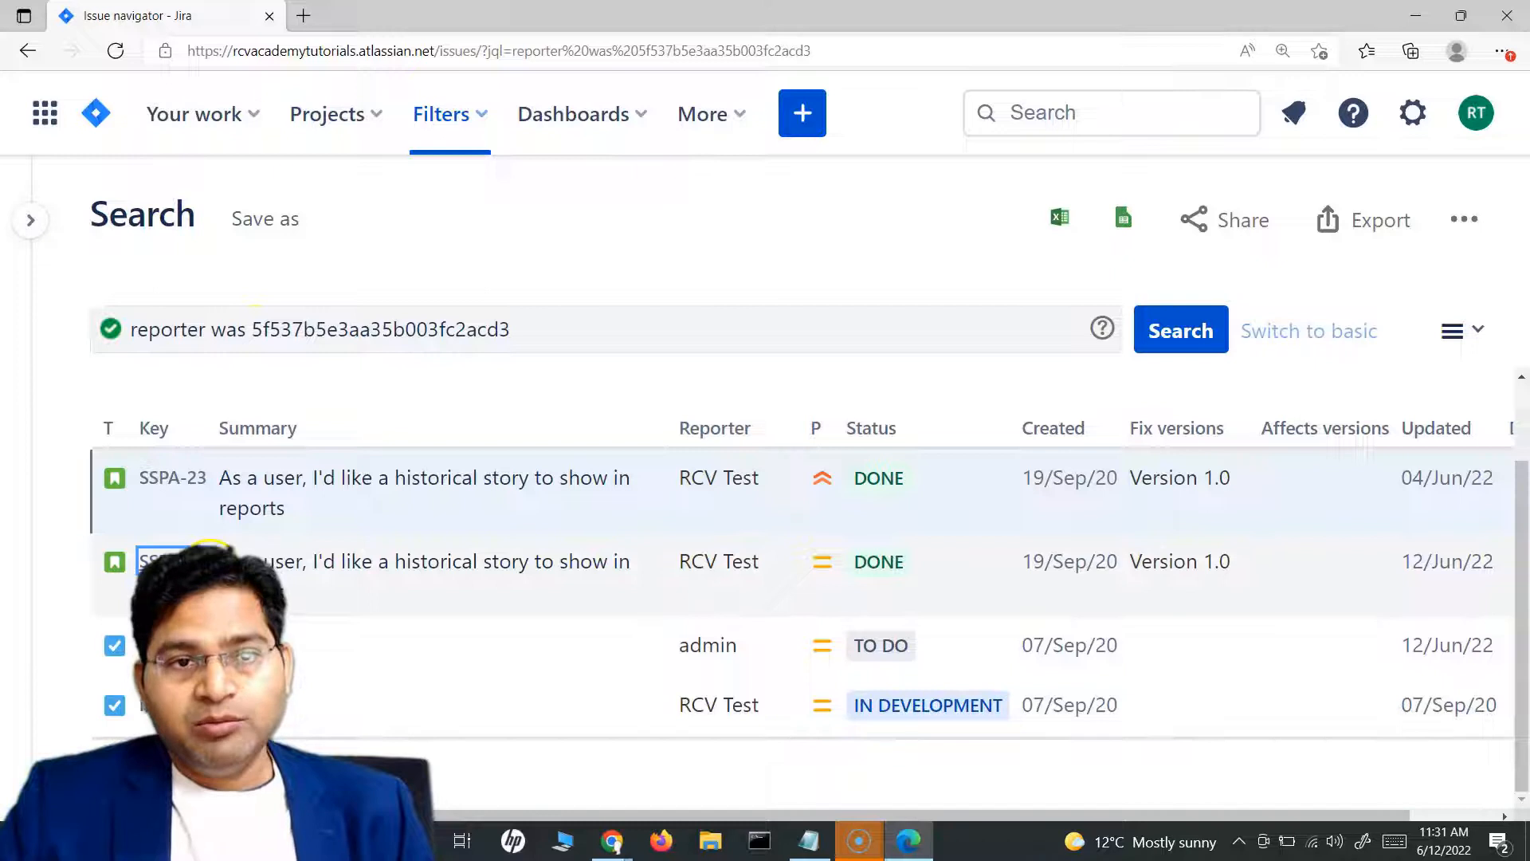
pyautogui.click(1180, 331)
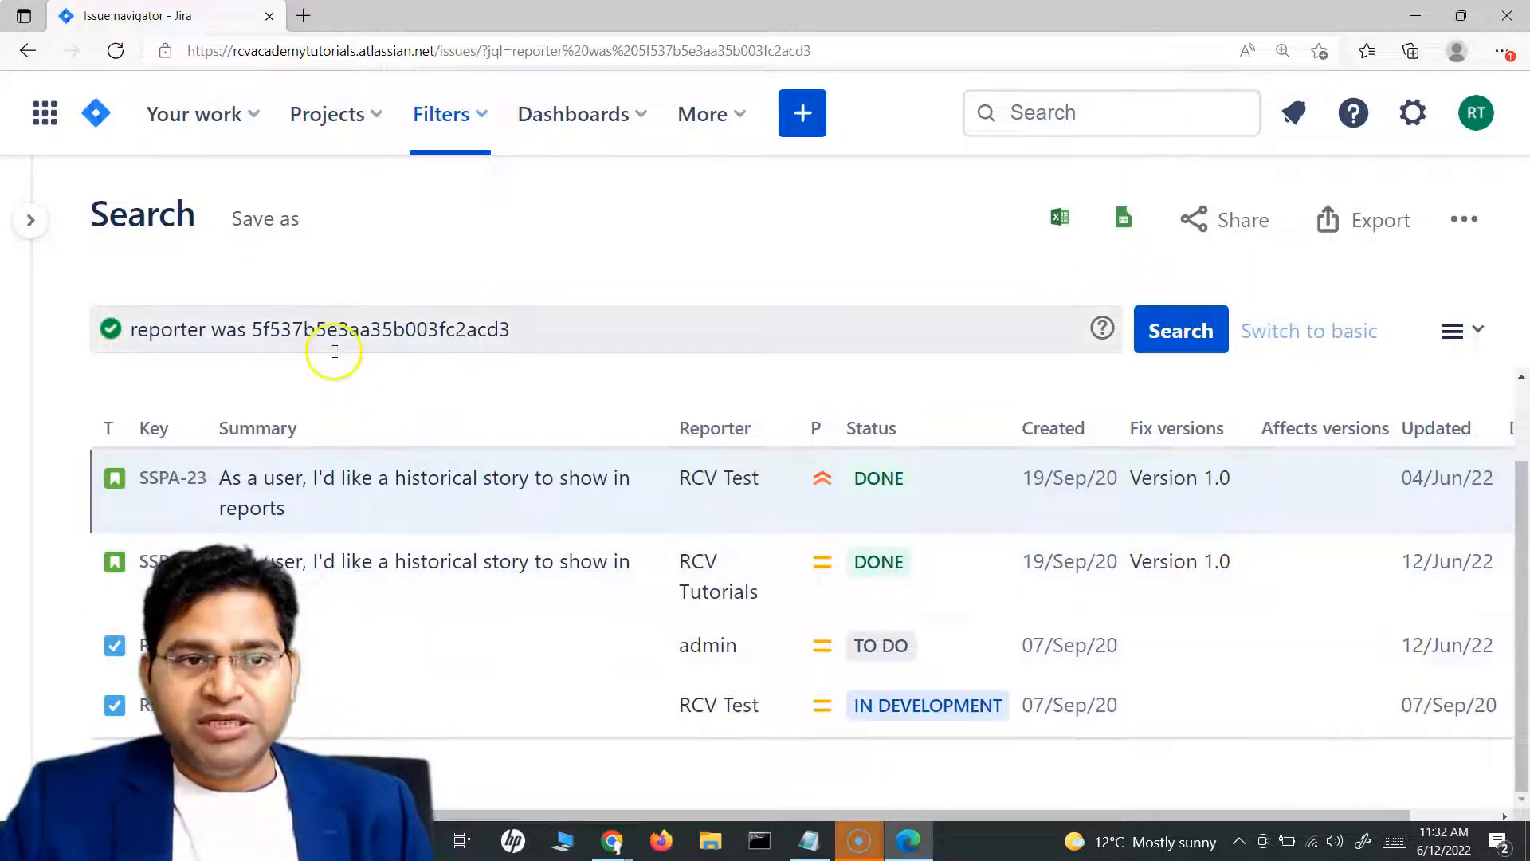
# - Change the query's operator to was not, run the search and look through the reporters of the listed issues
pyautogui.click(243, 329)
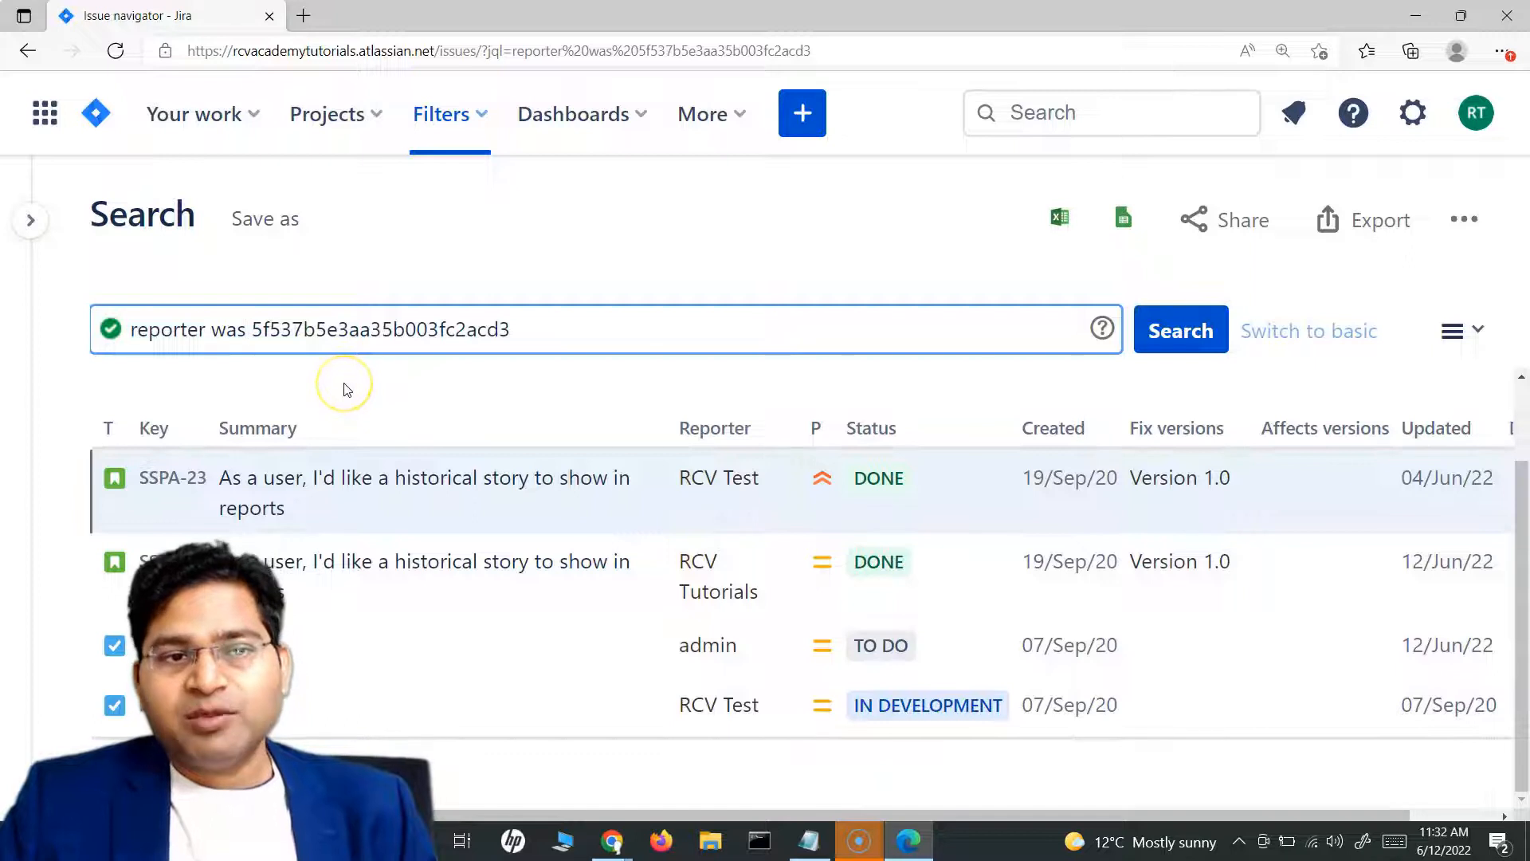
pyautogui.write('not')
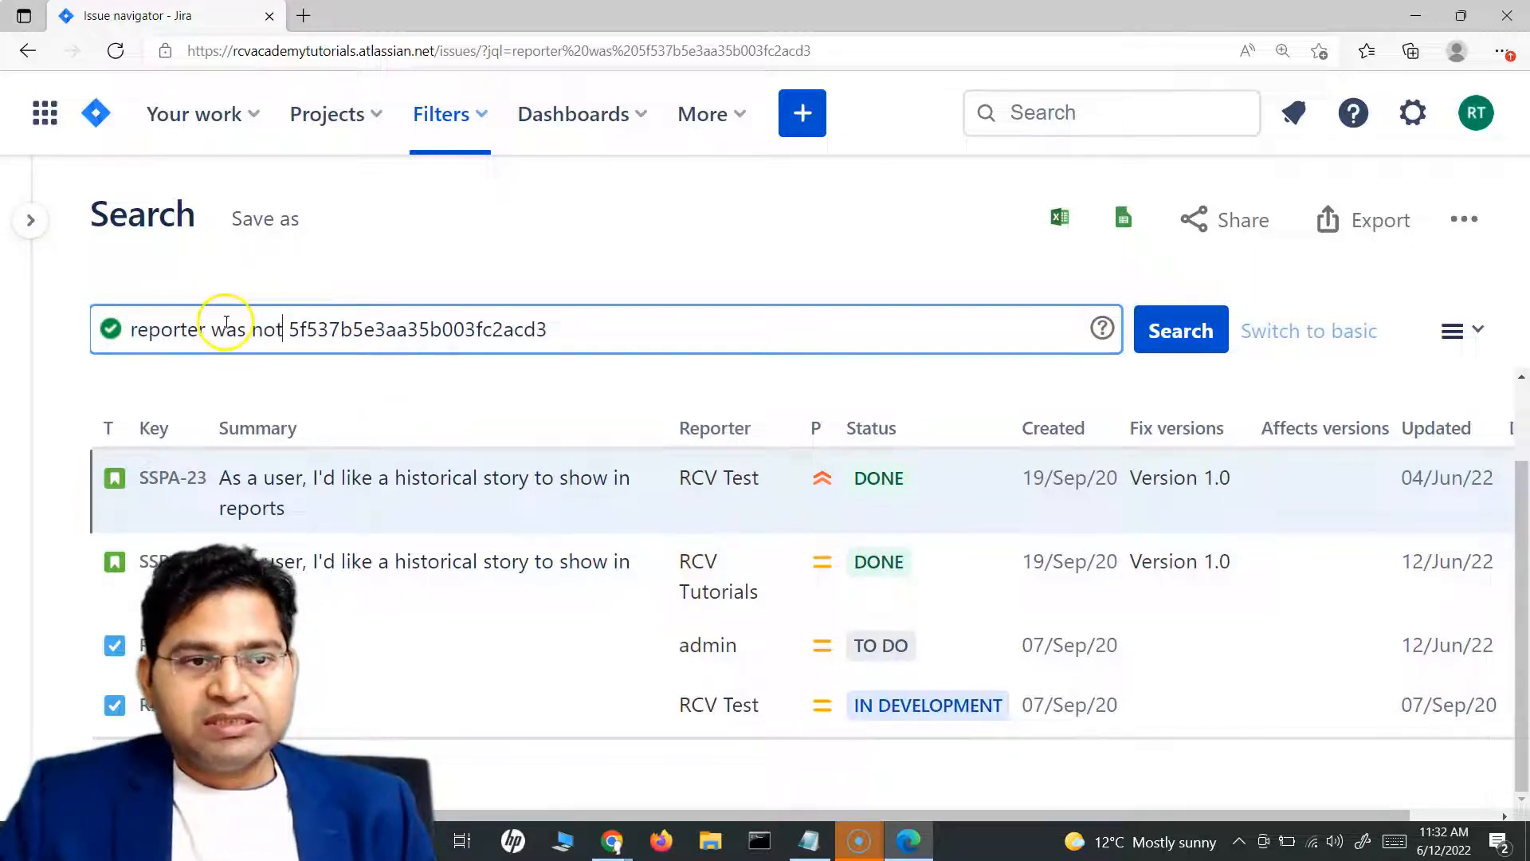
pyautogui.click(1178, 329)
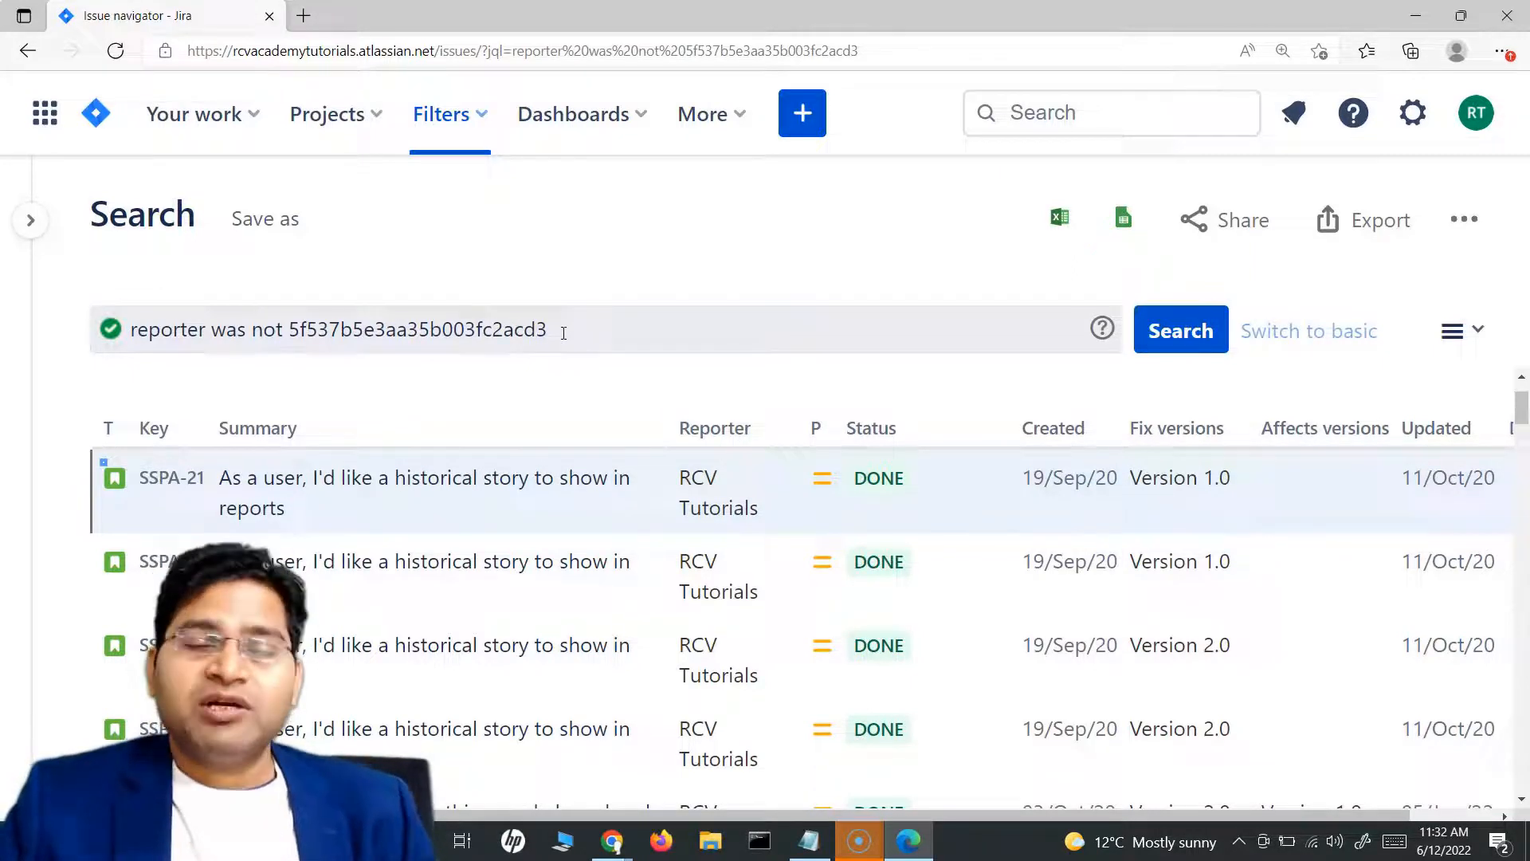
pyautogui.scroll(-15, 765, 574)
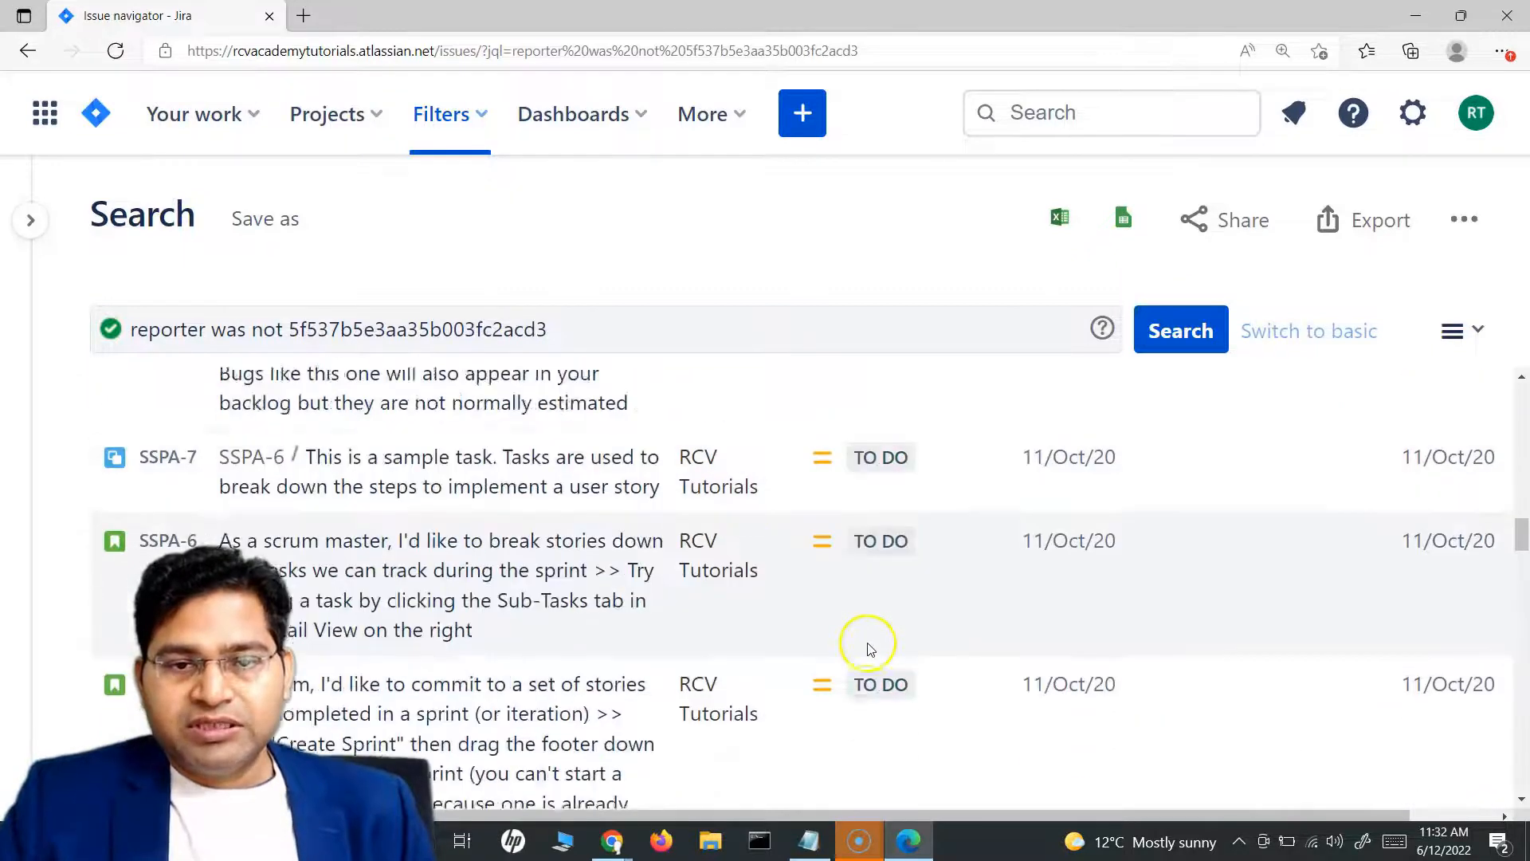
pyautogui.scroll(-15, 872, 649)
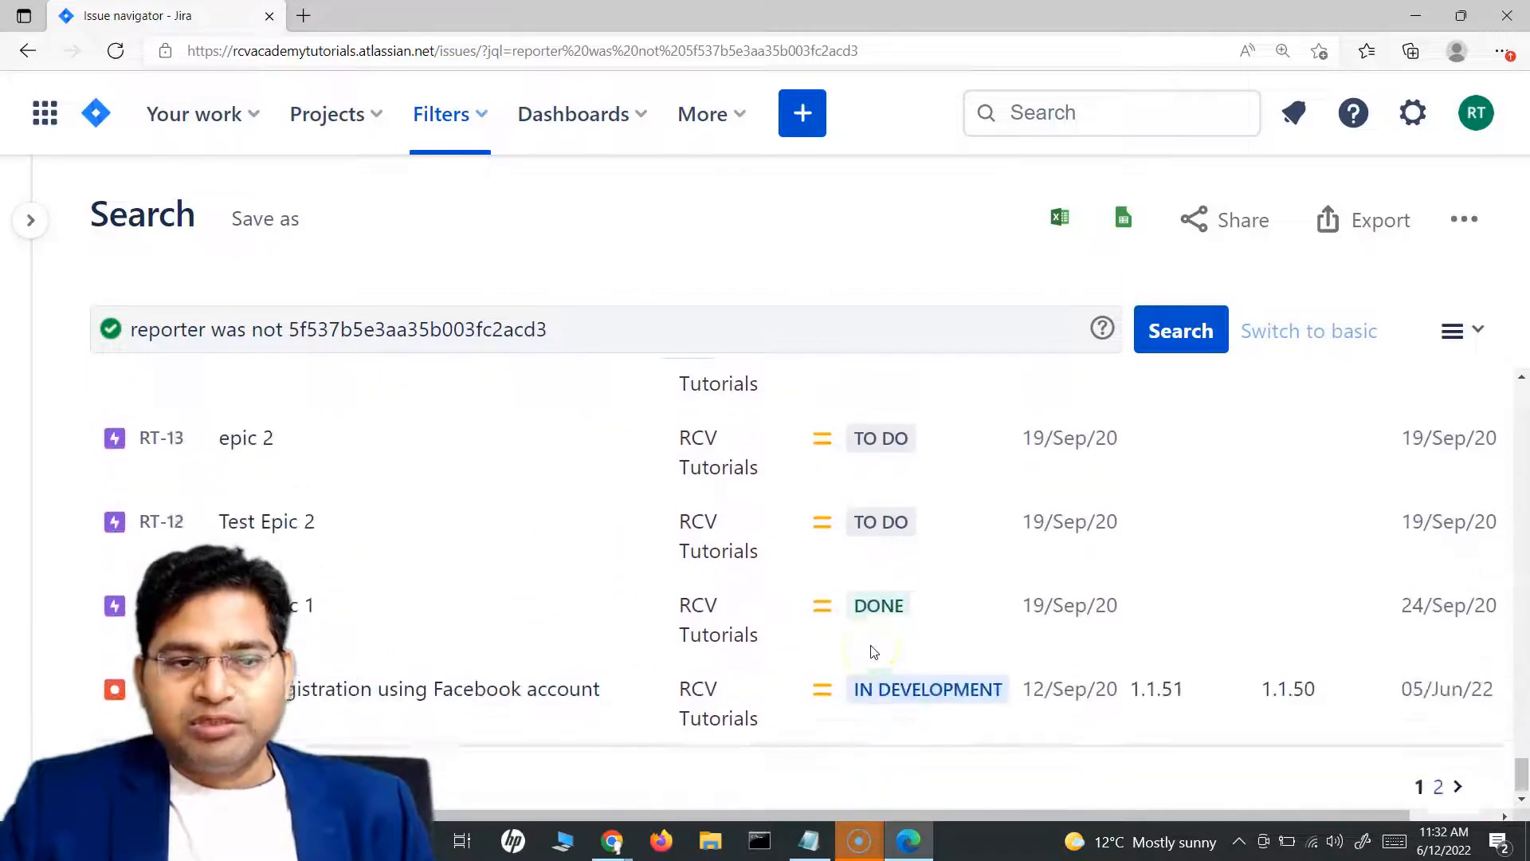
pyautogui.scroll(15, 872, 652)
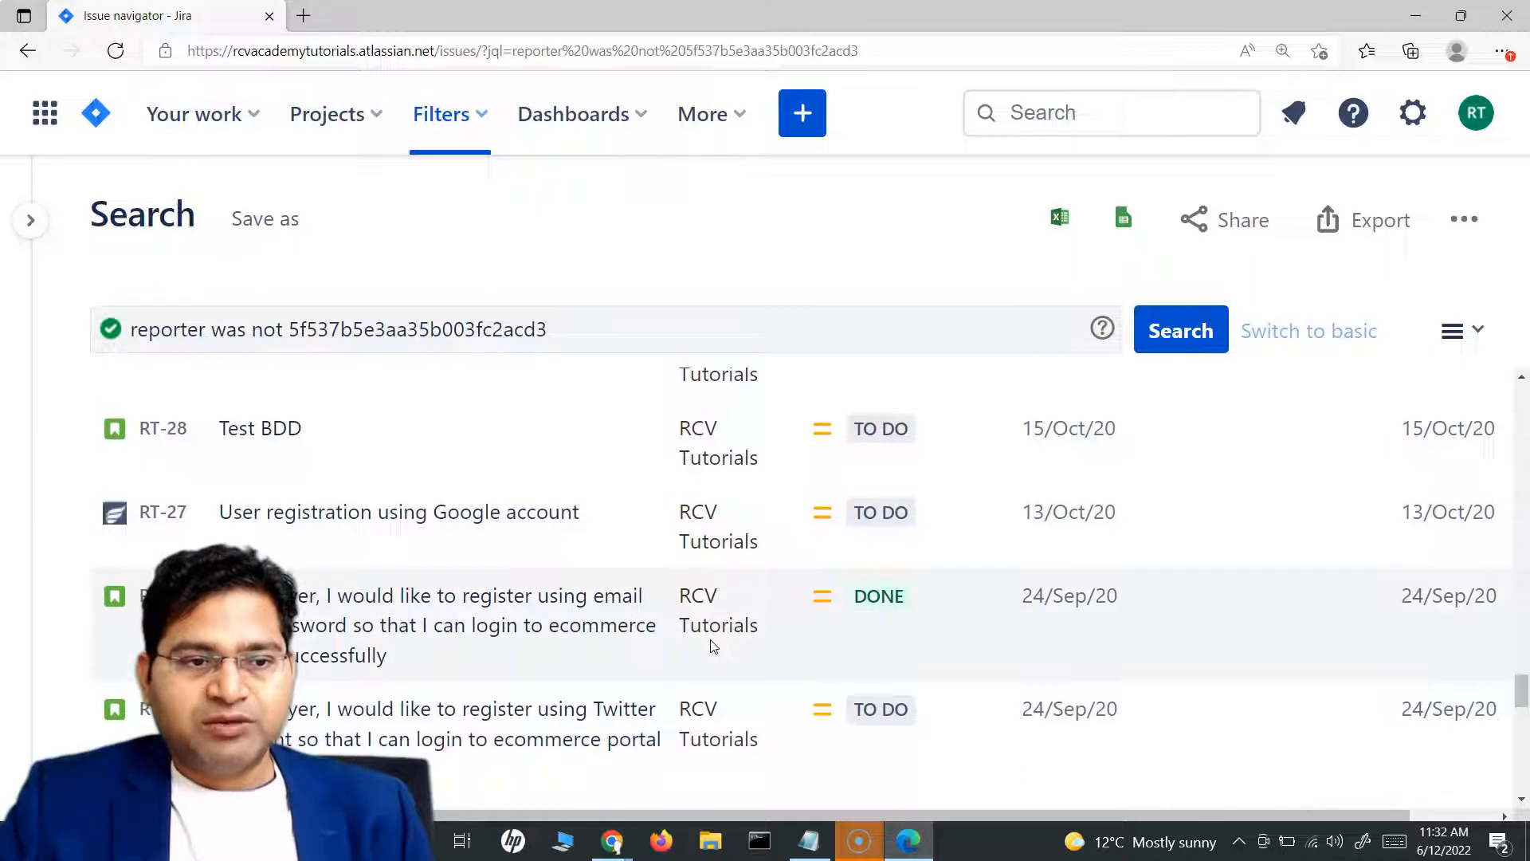
pyautogui.scroll(15, 714, 647)
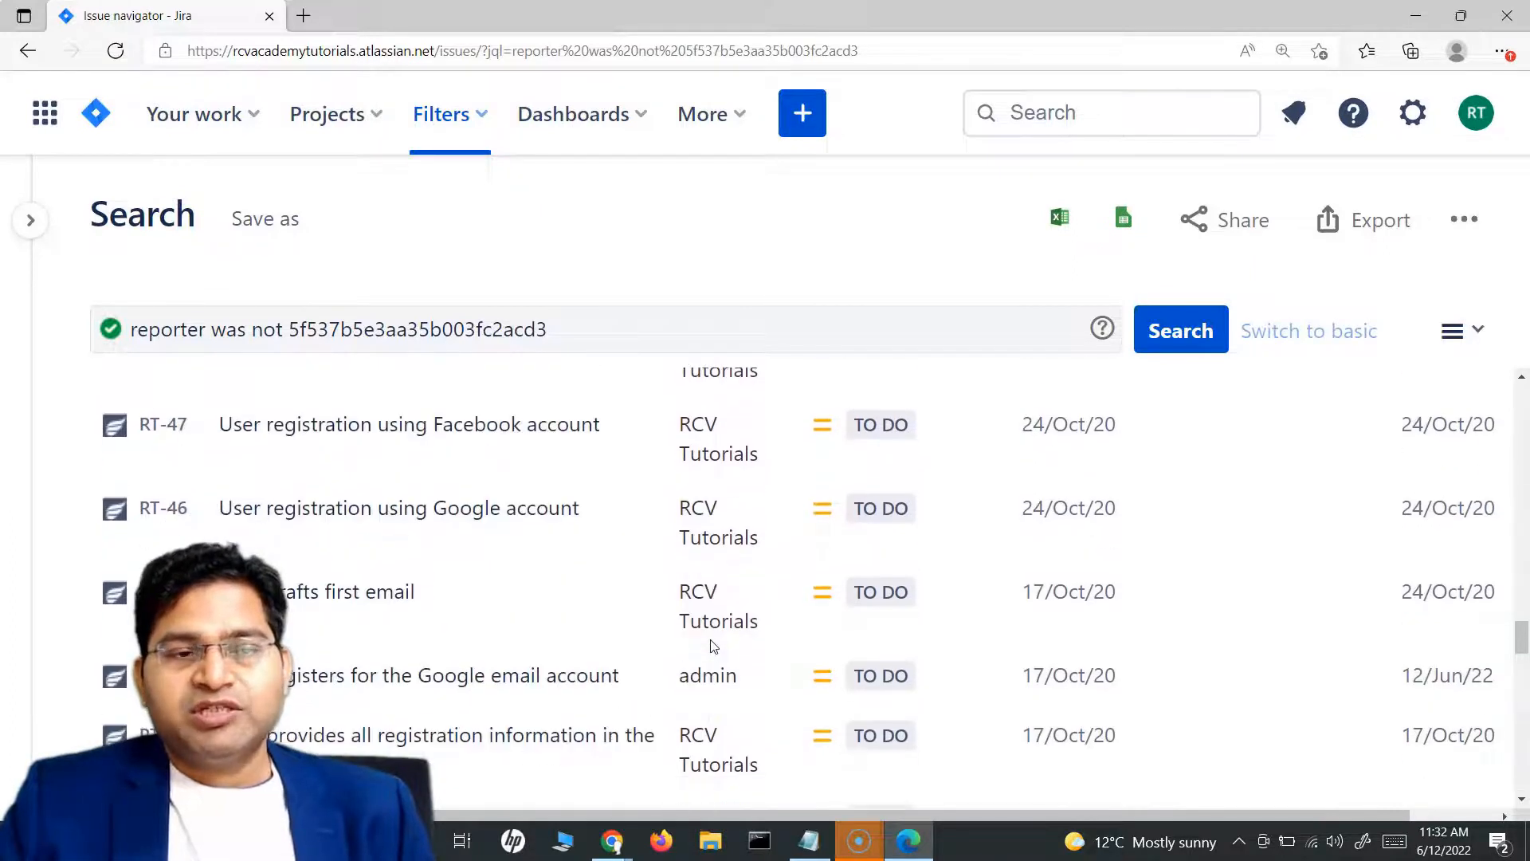
pyautogui.scroll(5, 674, 591)
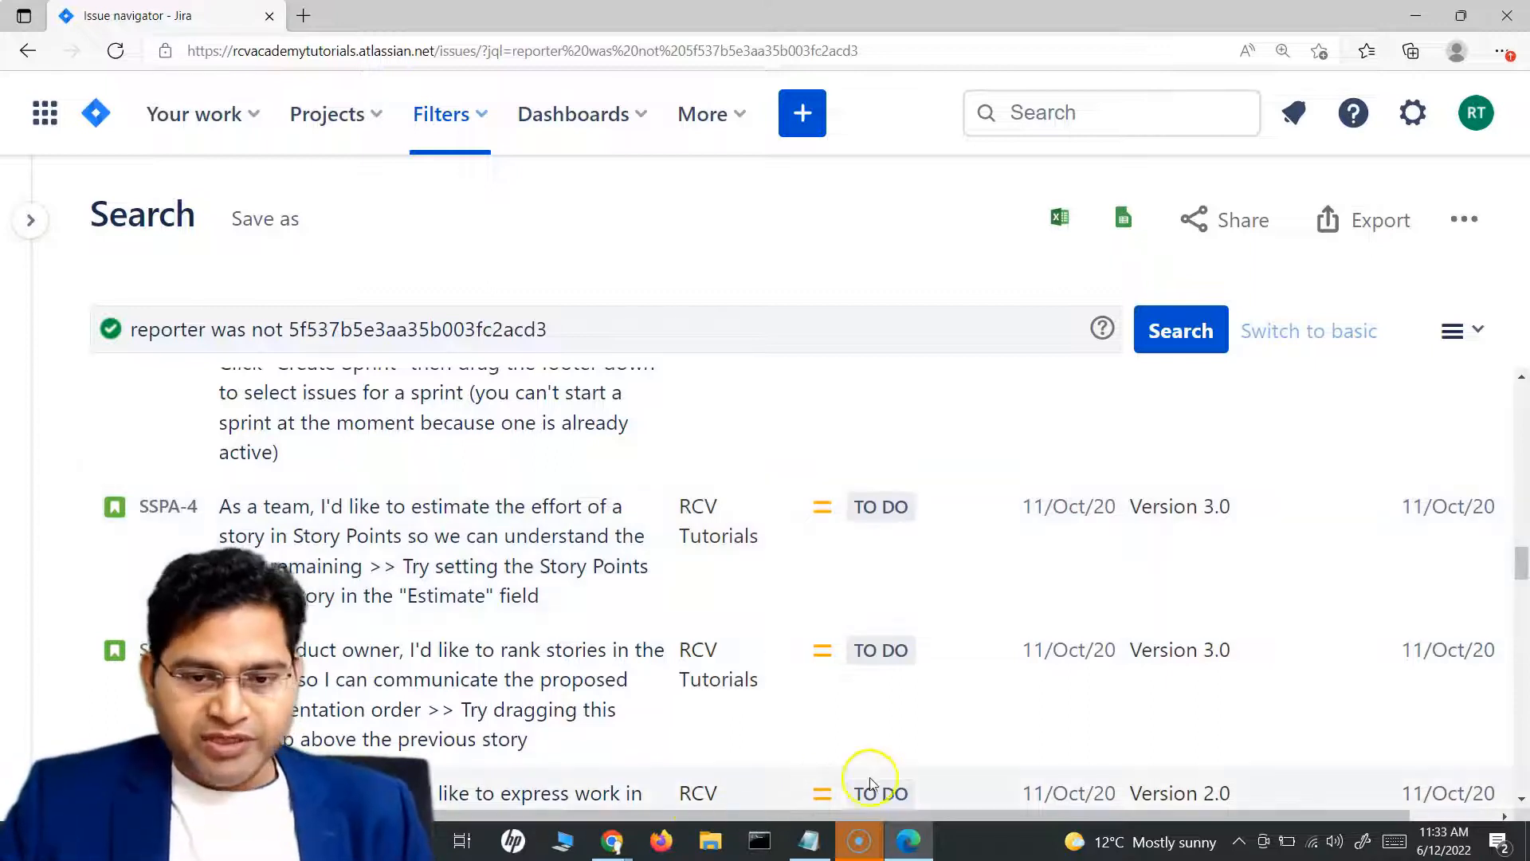
# - Switch from the Jira issue search to the audience window with the JQL Operators slide
pyautogui.hotkey('alt', 'Tab')
pyautogui.hotkey('alt', 'Tab')
pyautogui.hotkey('alt', 'Tab')
pyautogui.hotkey('alt', 'Tab')
pyautogui.hotkey('alt', 'Tab')
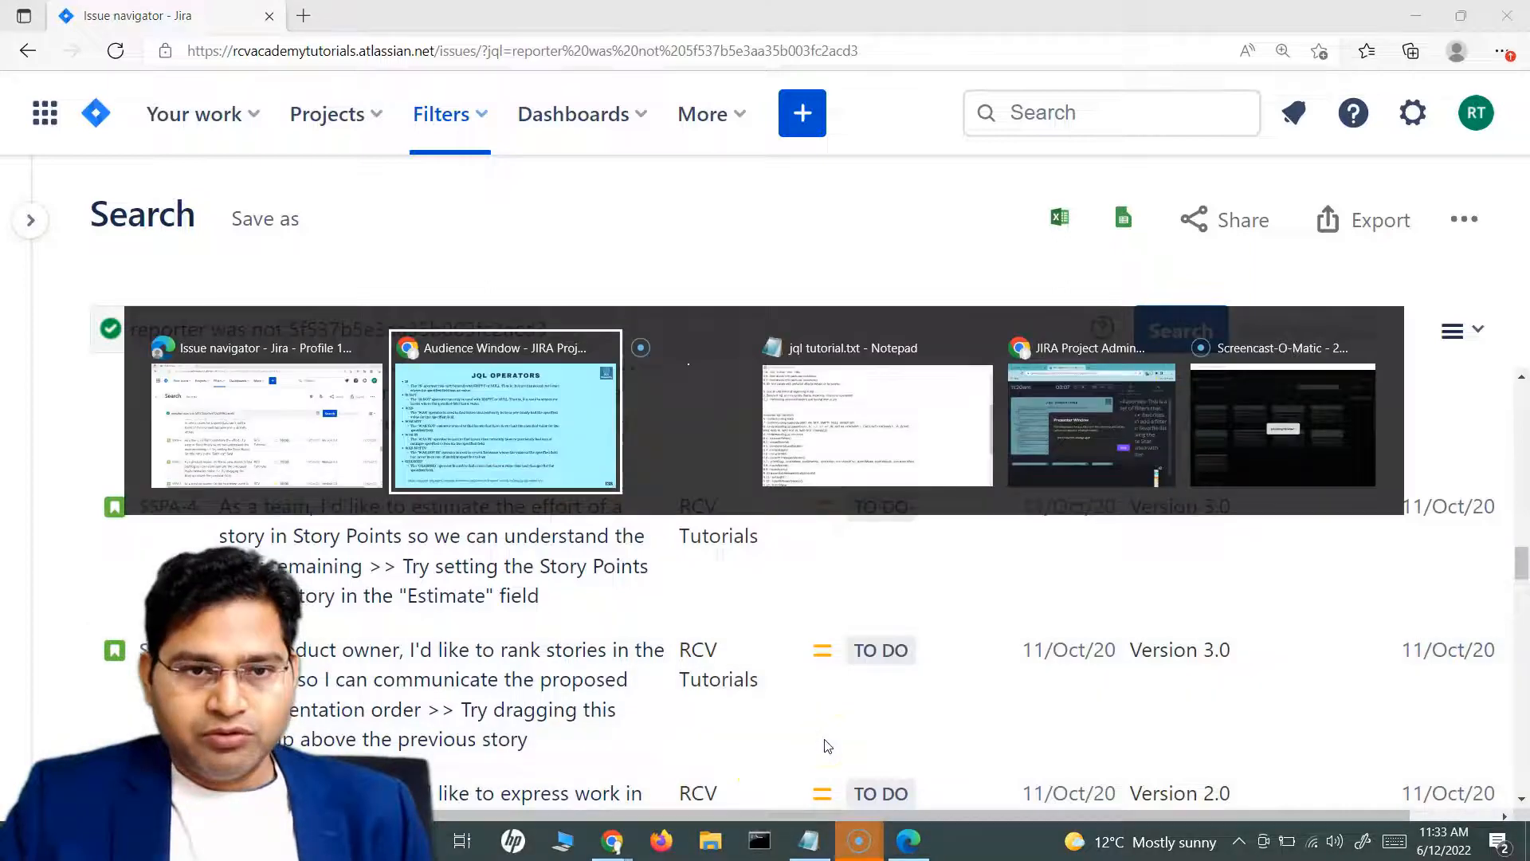